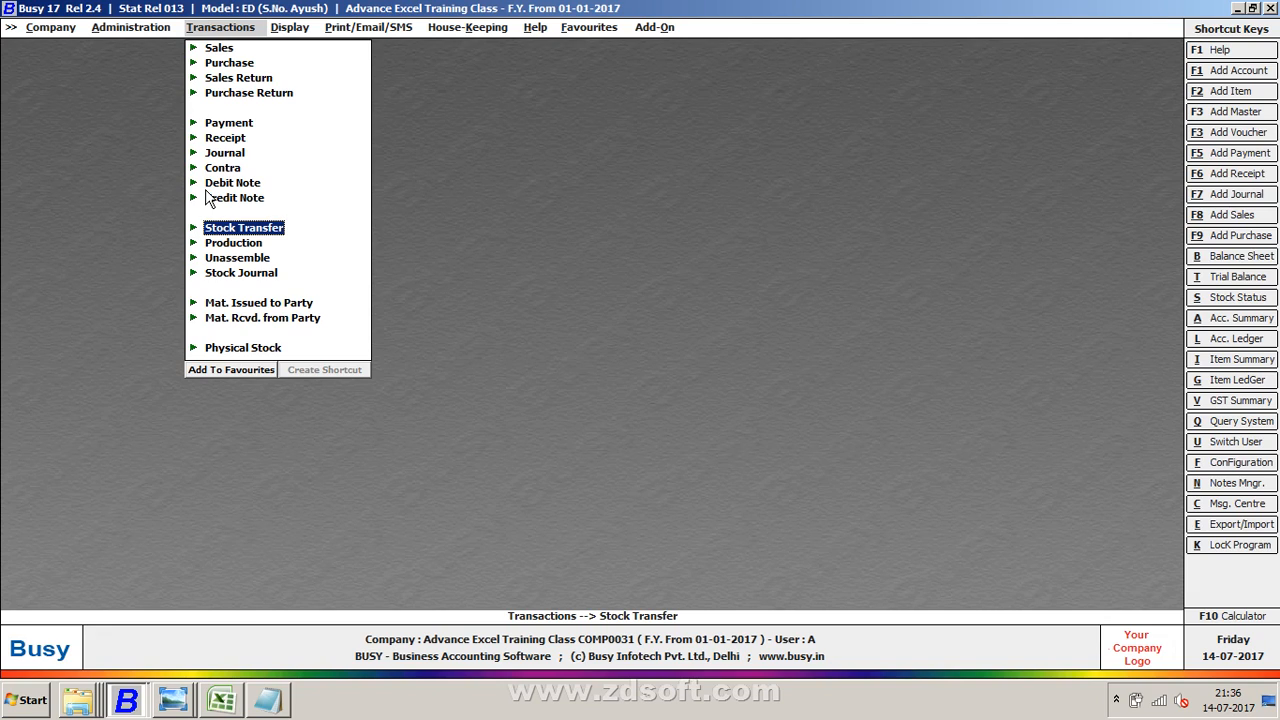
pyautogui.press('Up')
pyautogui.press('Up')
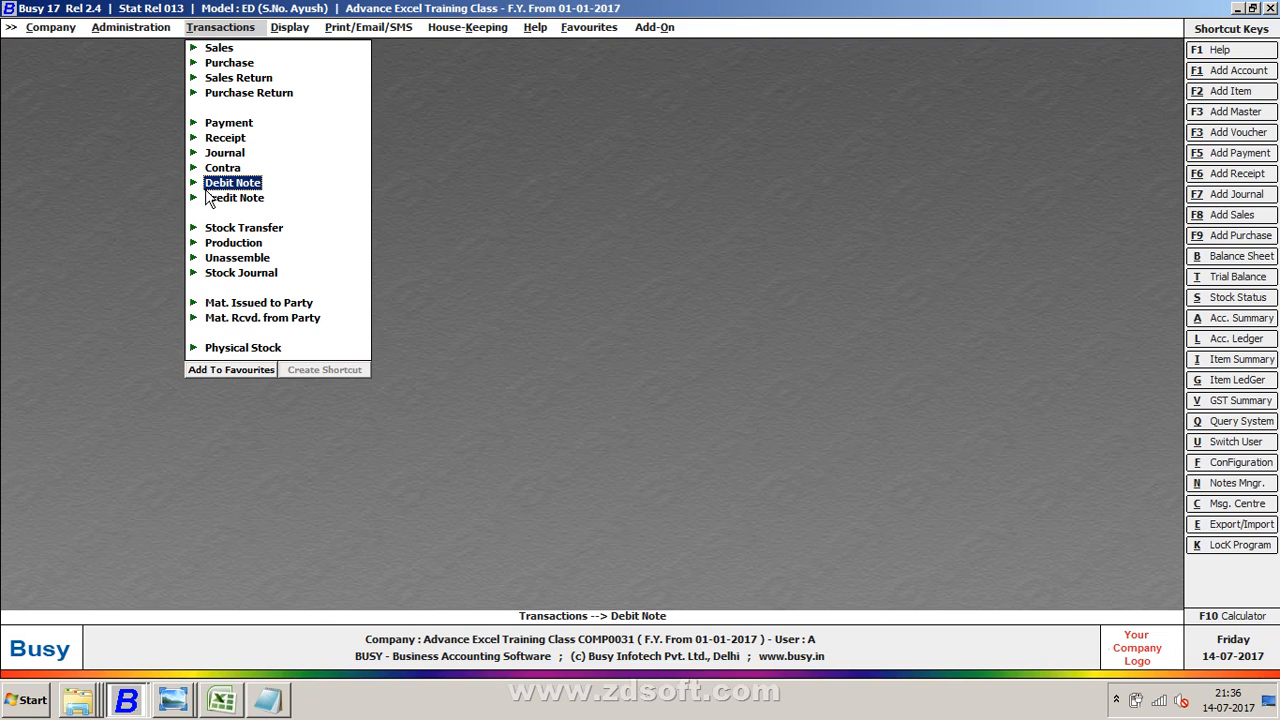
pyautogui.press('Left')
pyautogui.press('Right')
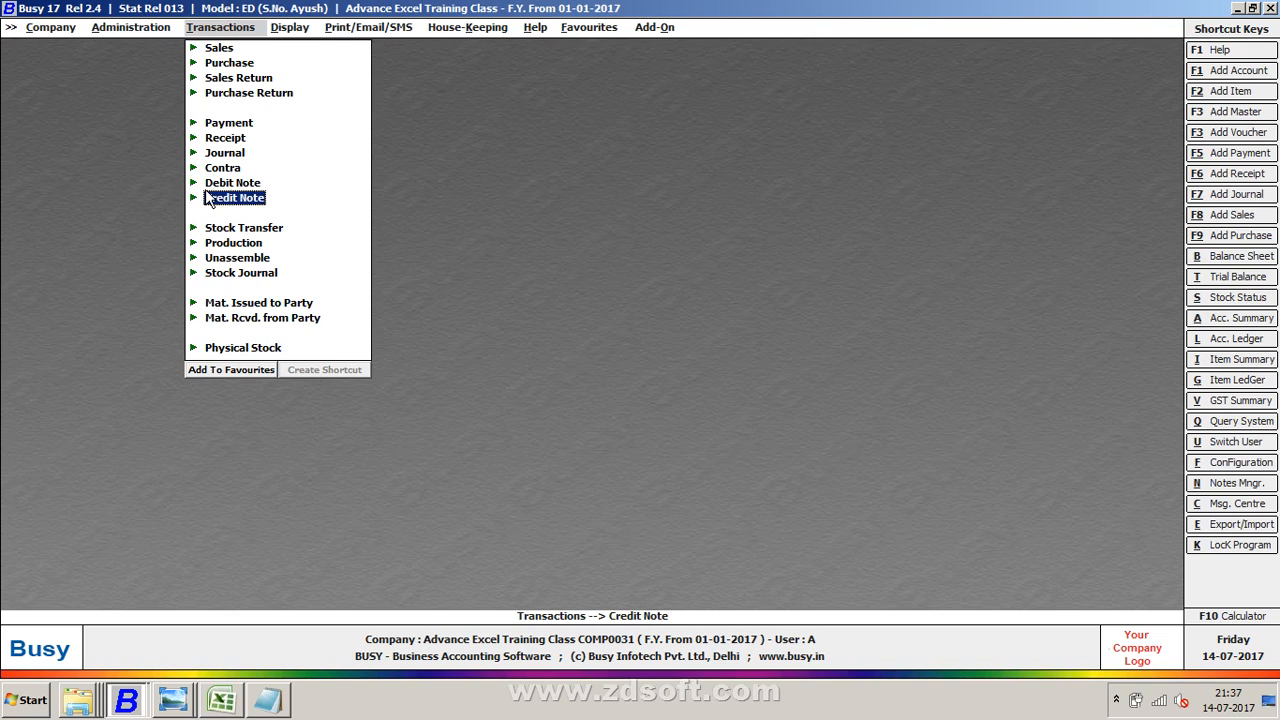
pyautogui.press('Up')
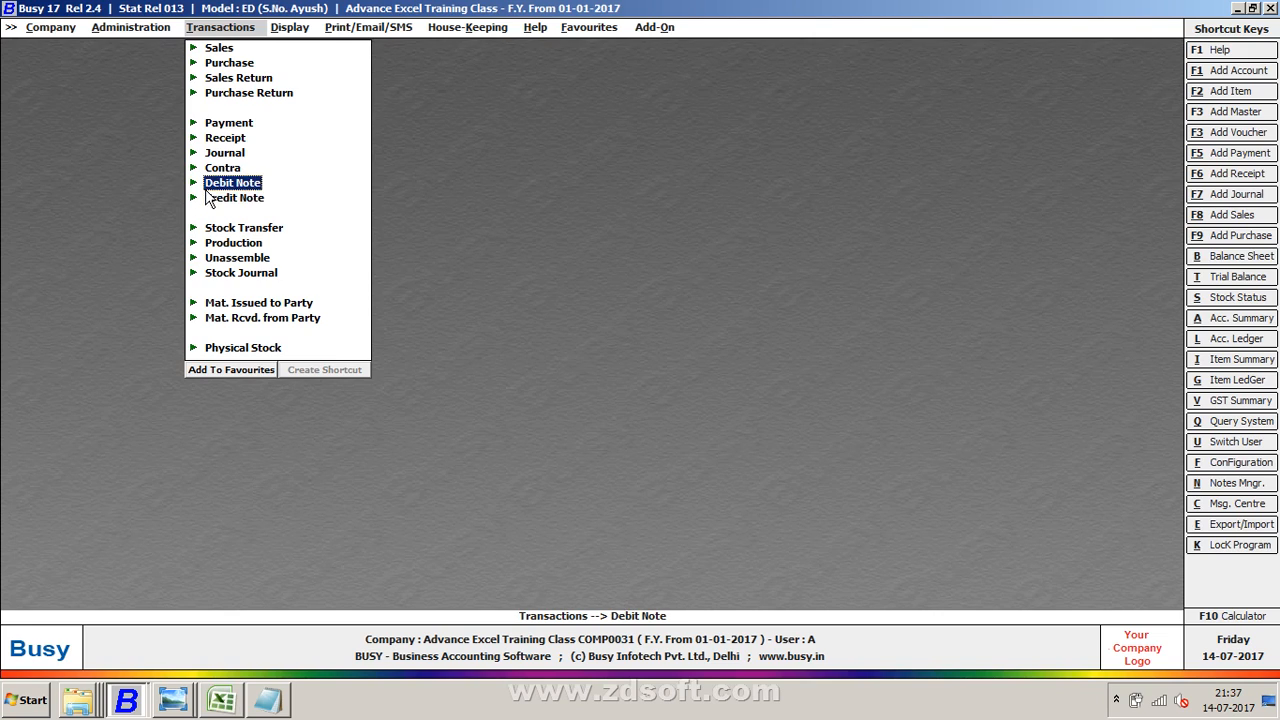
pyautogui.press('Down')
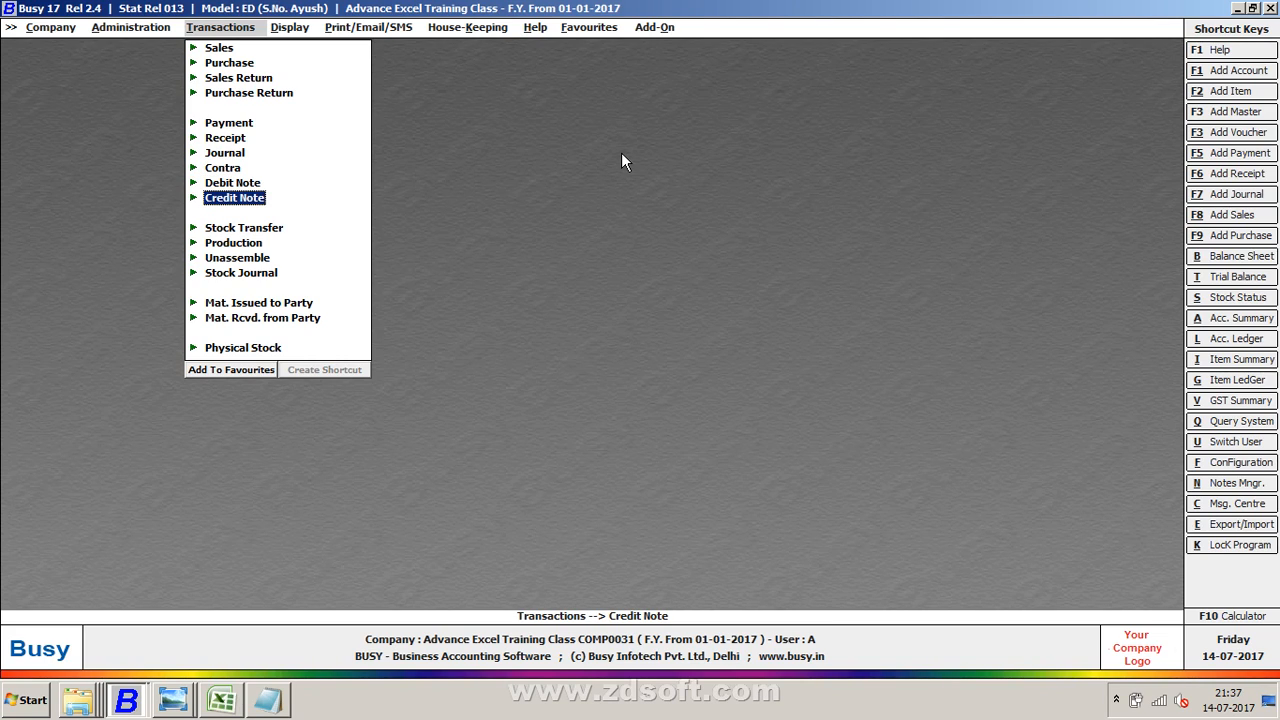
pyautogui.press('Up')
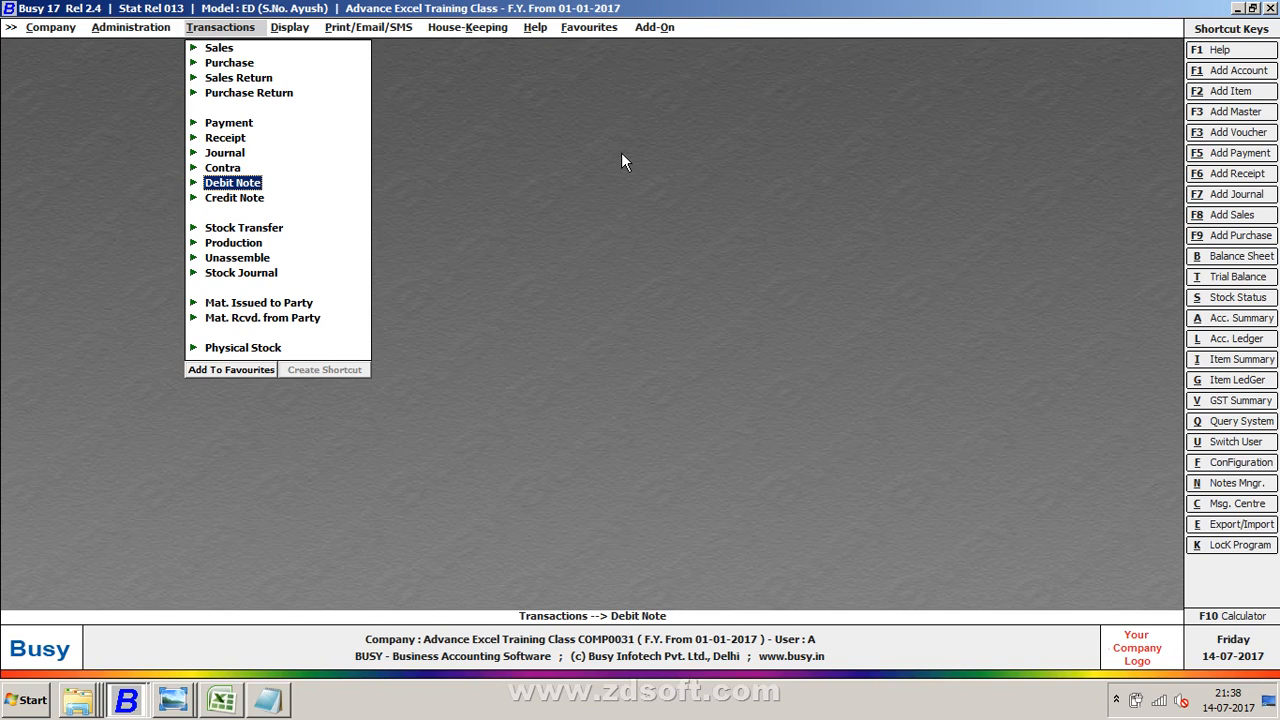
pyautogui.press('Up')
pyautogui.press('Up')
pyautogui.press('Up')
pyautogui.press('Up')
pyautogui.press('Up')
pyautogui.press('Up')
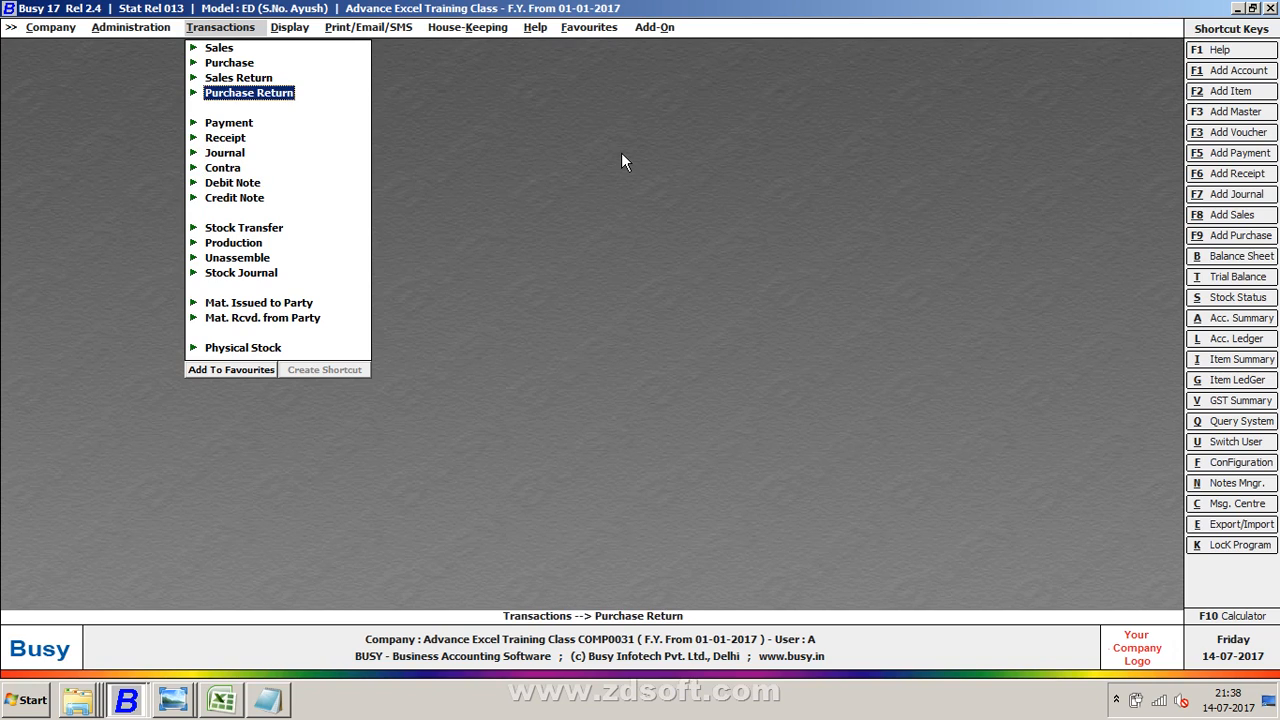
pyautogui.press('Up')
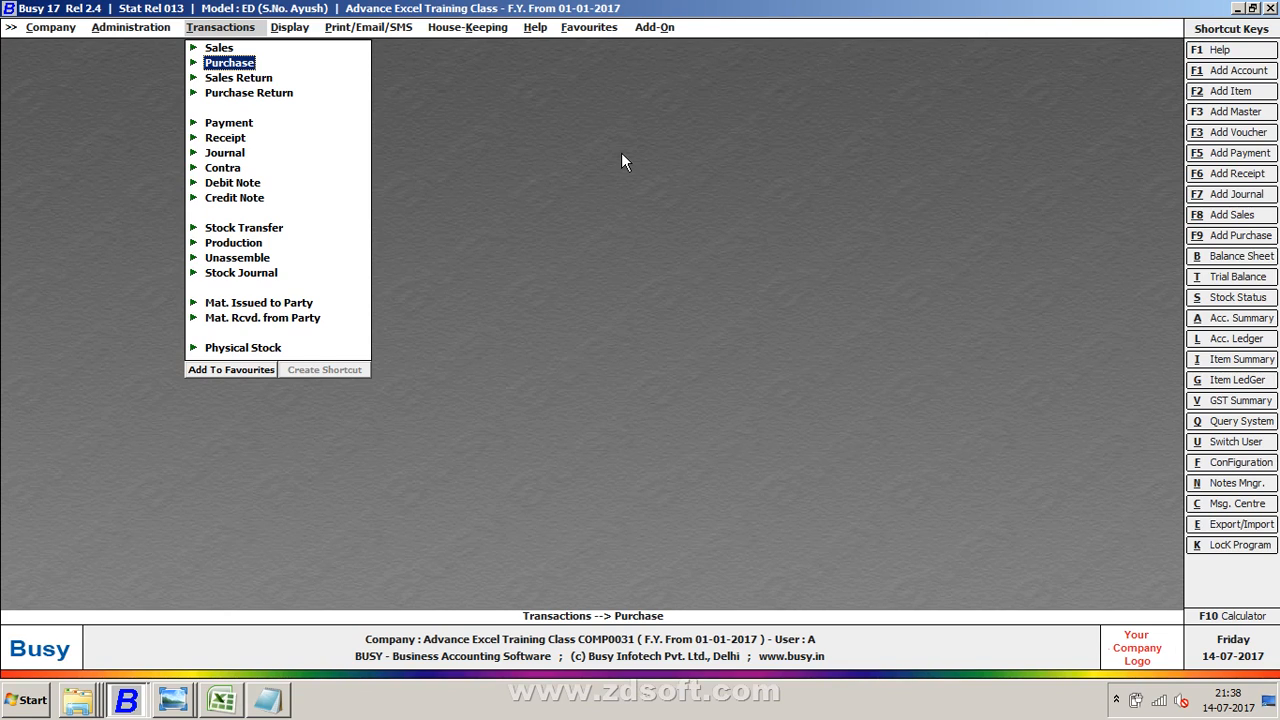
pyautogui.press('Down')
pyautogui.press('Down')
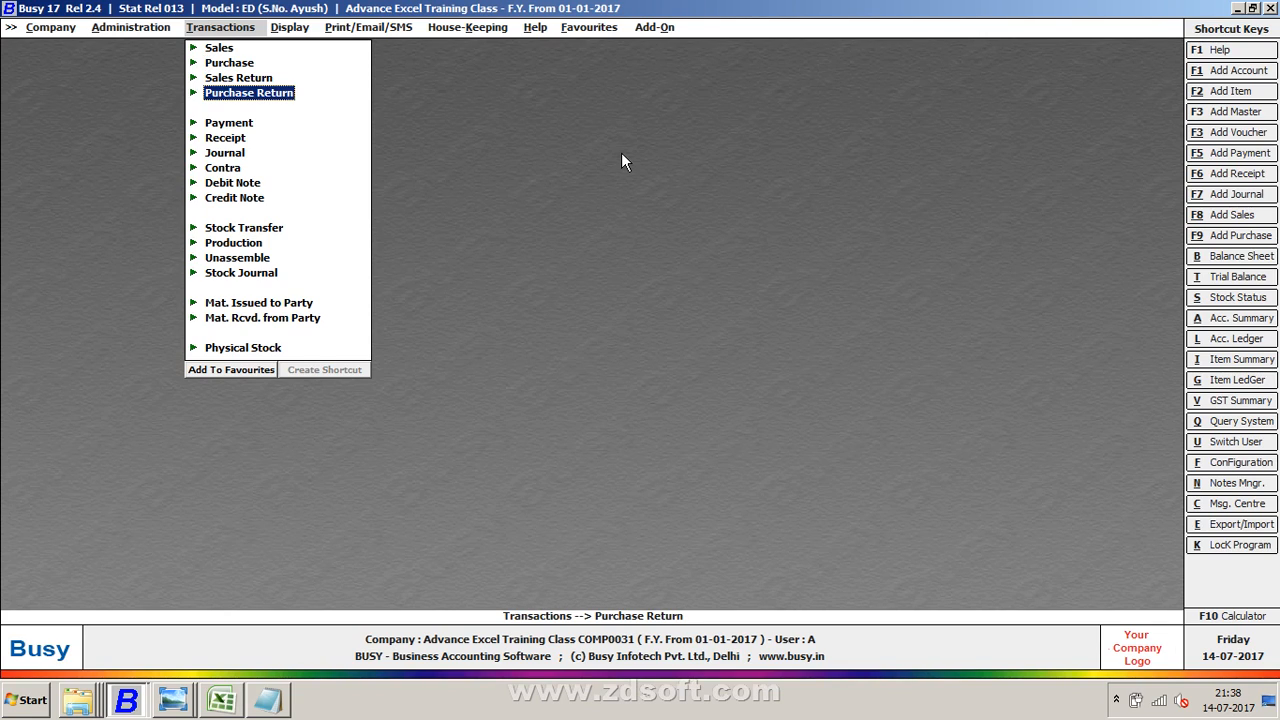
pyautogui.press('Down')
pyautogui.press('Down')
pyautogui.press('Down')
pyautogui.press('Down')
pyautogui.press('Down')
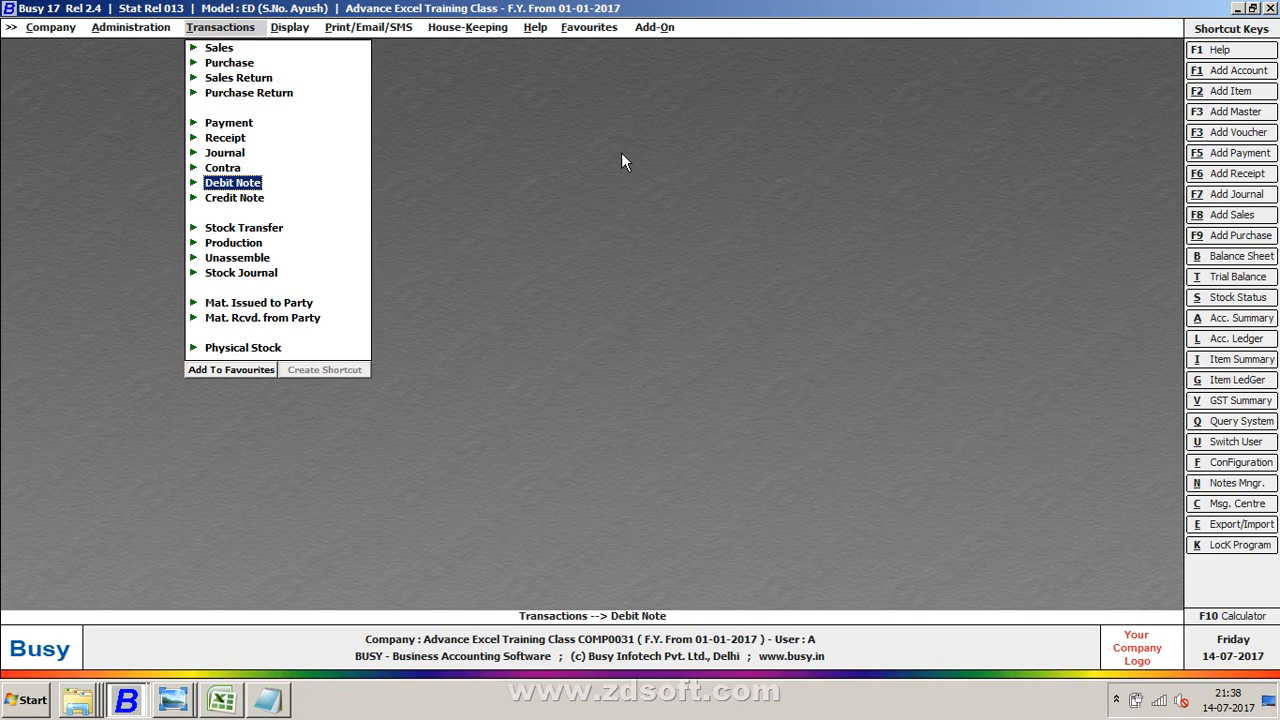
pyautogui.press('Up')
pyautogui.press('Up')
pyautogui.press('Up')
pyautogui.press('Up')
pyautogui.press('Up')
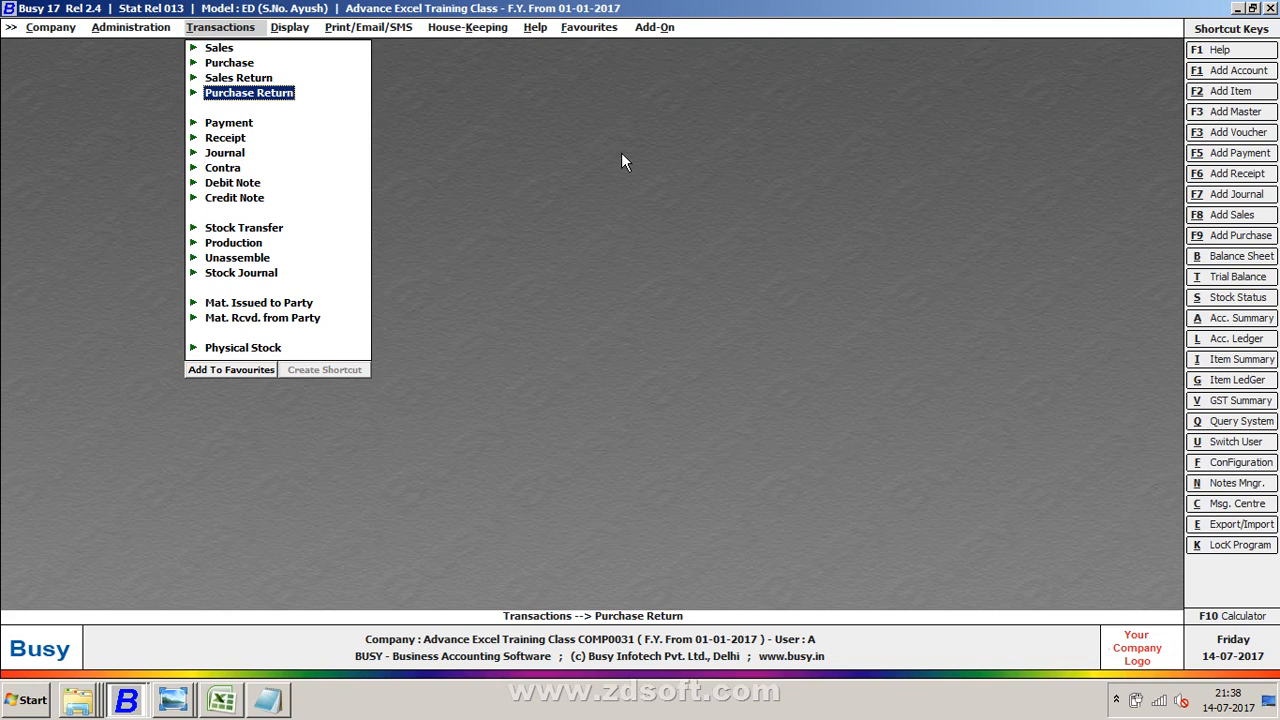
pyautogui.press('Down')
pyautogui.press('Down')
pyautogui.press('Down')
pyautogui.press('Down')
pyautogui.press('Down')
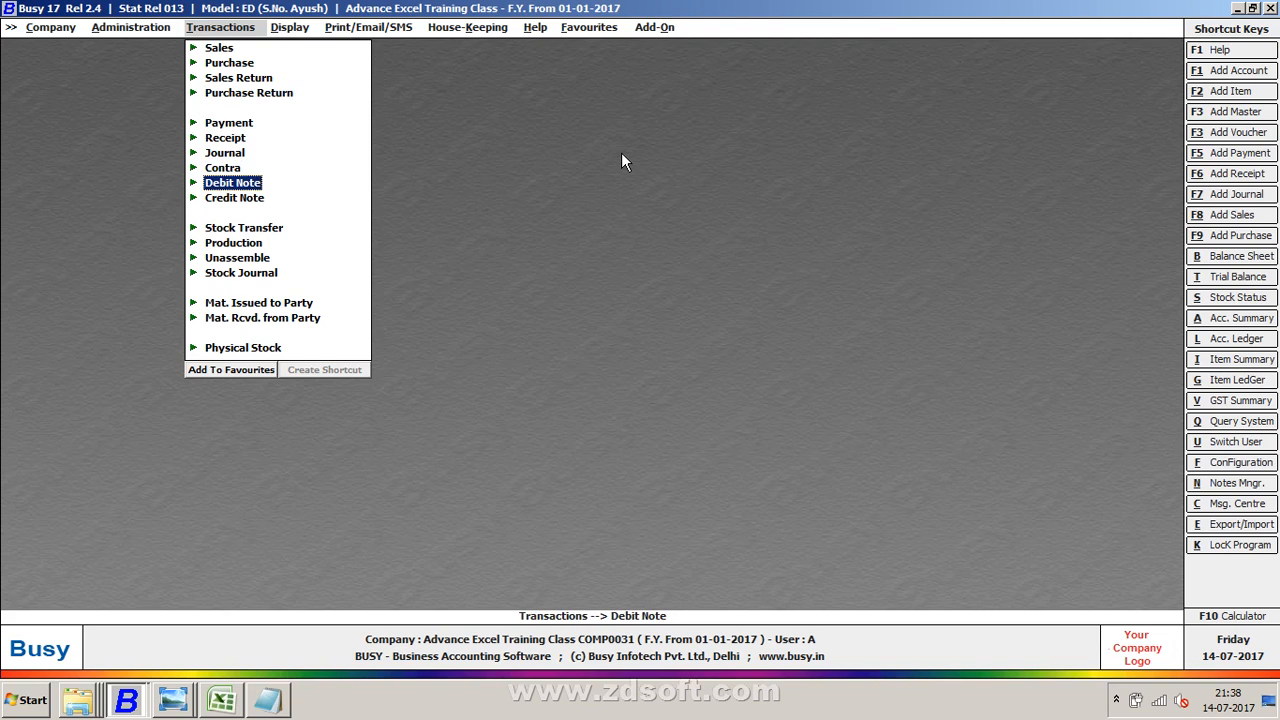
pyautogui.press('Up')
pyautogui.press('Up')
pyautogui.press('Up')
pyautogui.press('Up')
pyautogui.press('Up')
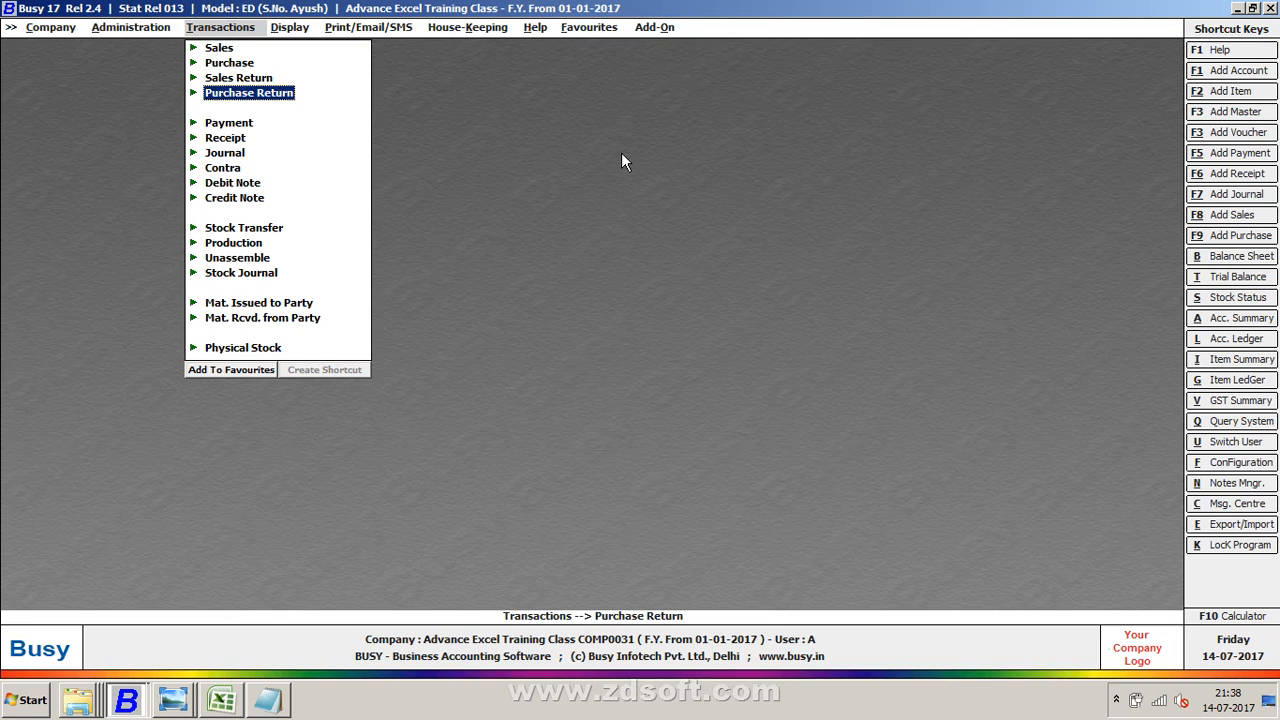
pyautogui.press('Down')
pyautogui.press('Down')
pyautogui.press('Down')
pyautogui.press('Down')
pyautogui.press('Down')
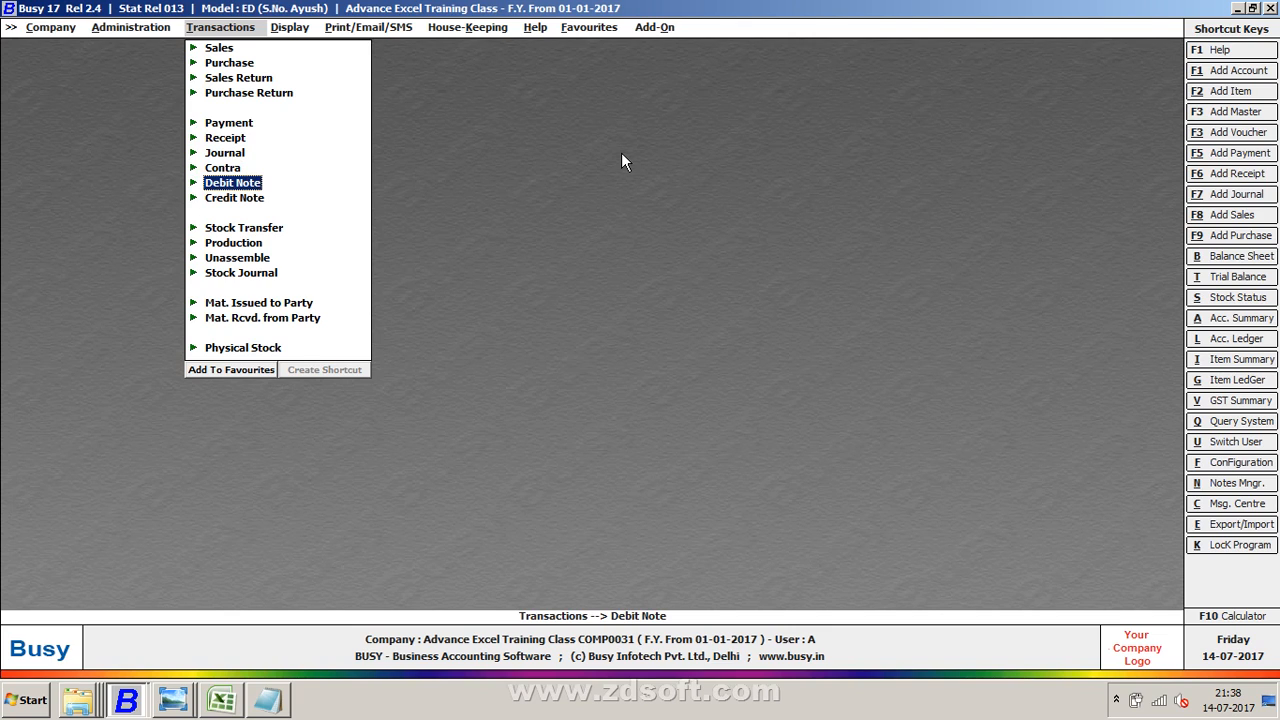
# - Start a new purchase voucher in the Main series, dated 01-01-2017, with voucher number 10
pyautogui.press('Up')
pyautogui.press('Up')
pyautogui.press('Up')
pyautogui.press('Up')
pyautogui.press('Up')
pyautogui.press('Up')
pyautogui.press('Up')
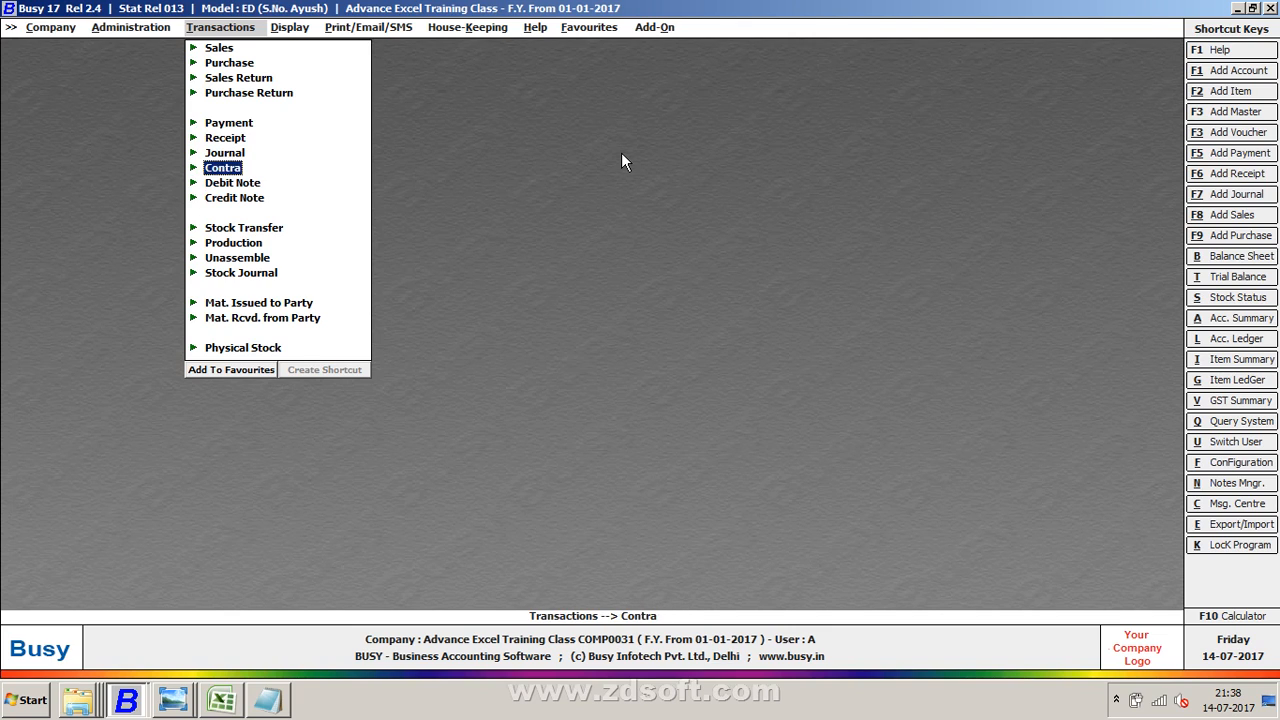
pyautogui.press('Return')
pyautogui.press('Return')
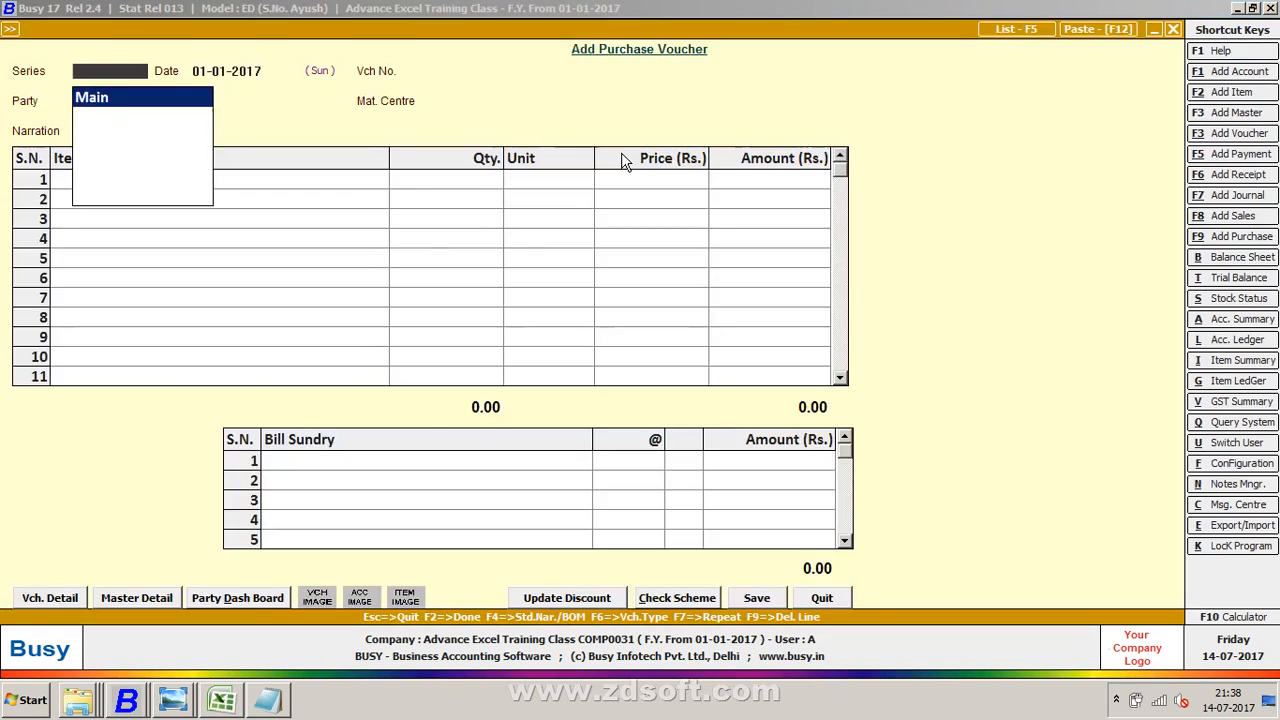
pyautogui.press('Return')
pyautogui.press('Return')
pyautogui.press('Return')
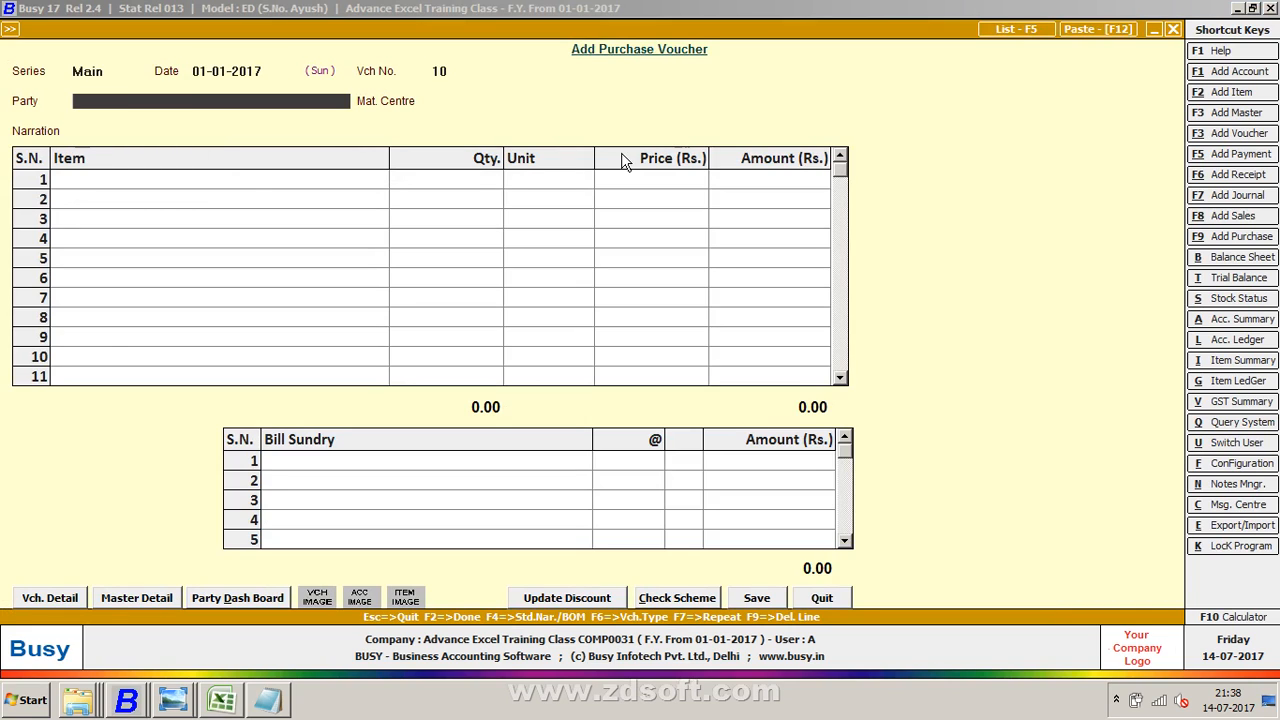
# - Choose Busy Infotech Pvt. Ltd. as the party and Main Store as the material centre, leaving the transport details and narration blank
pyautogui.press('Return')
pyautogui.press('Return')
pyautogui.press('Return')
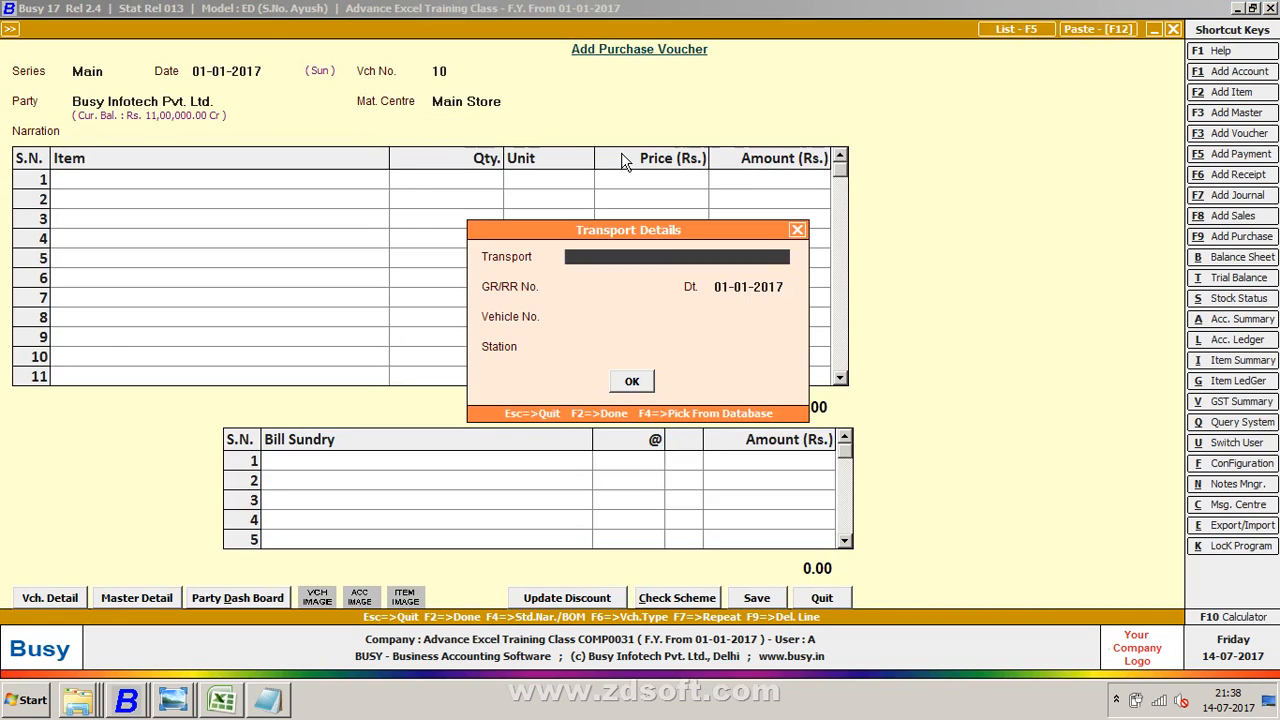
pyautogui.press('Return')
pyautogui.press('Return')
pyautogui.press('Return')
pyautogui.press('Return')
pyautogui.press('Return')
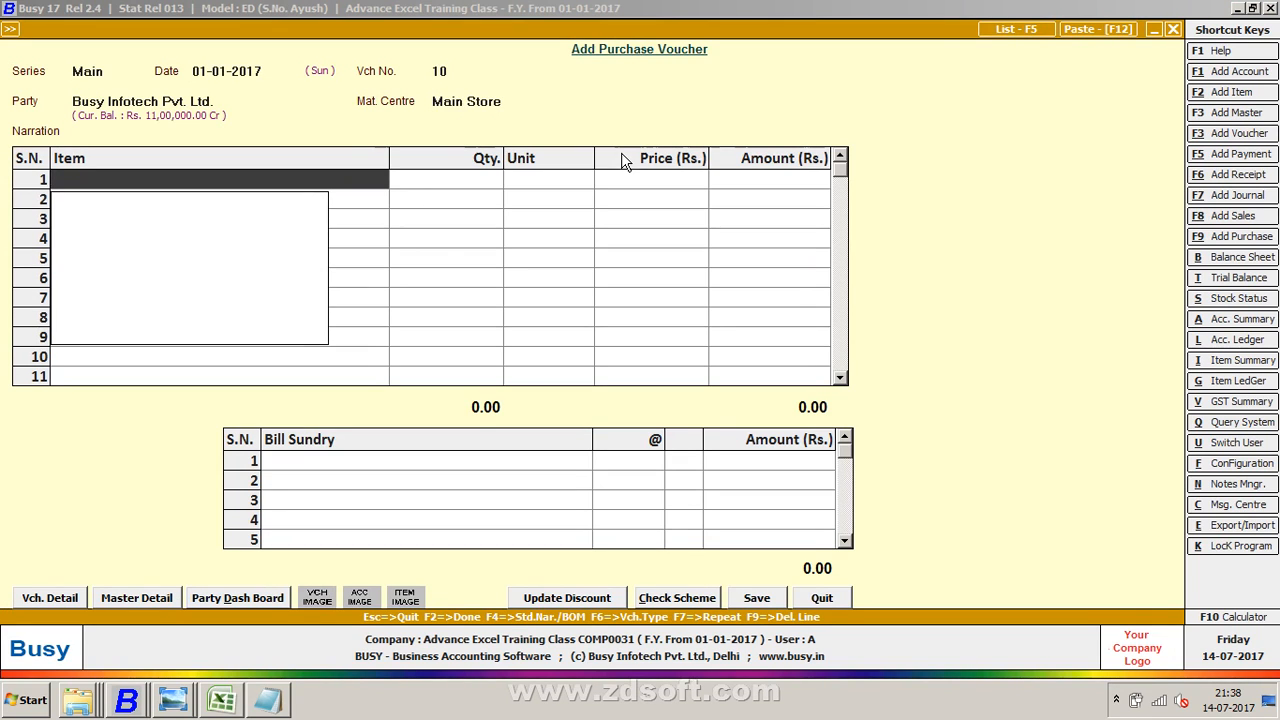
# - Start a new item master from the voucher's item line and name it Busy Software GST VERSION 17.2.7
pyautogui.hotkey('alt', 'F2')
pyautogui.write('bU')
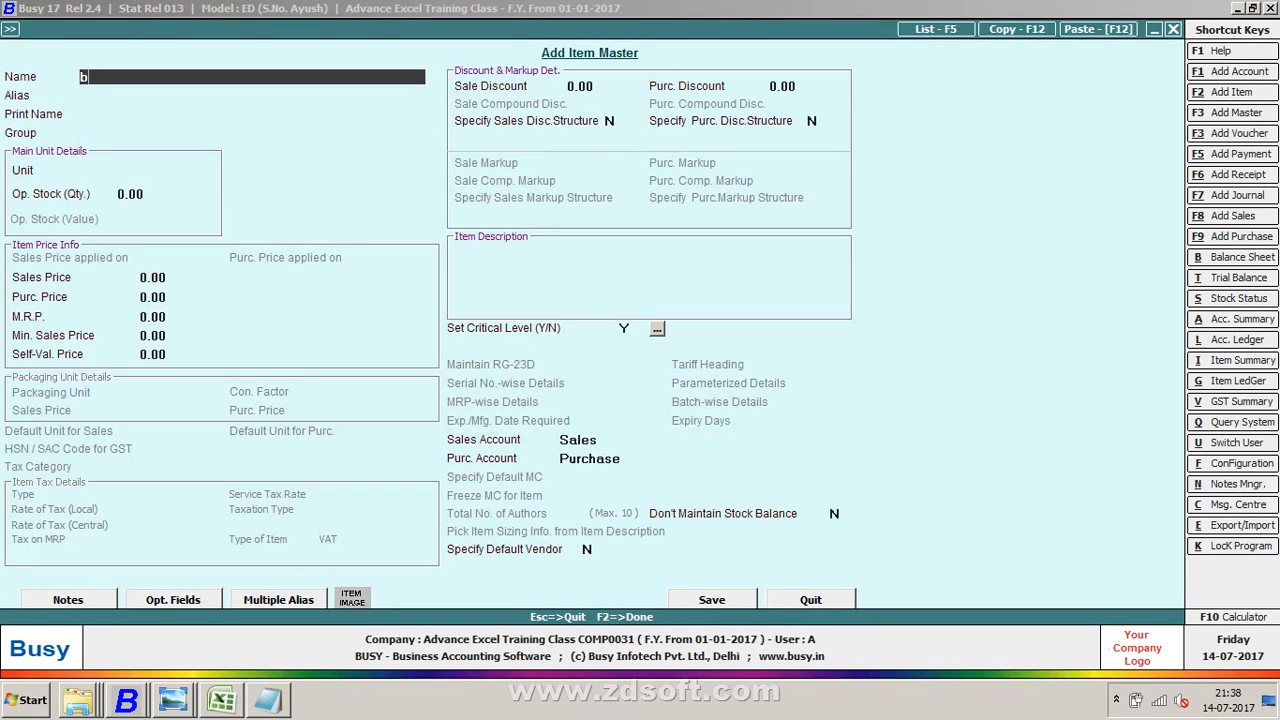
pyautogui.press('BackSpace')
pyautogui.press('BackSpace')
pyautogui.write('Busy')
pyautogui.write('Software GST VERSIO')
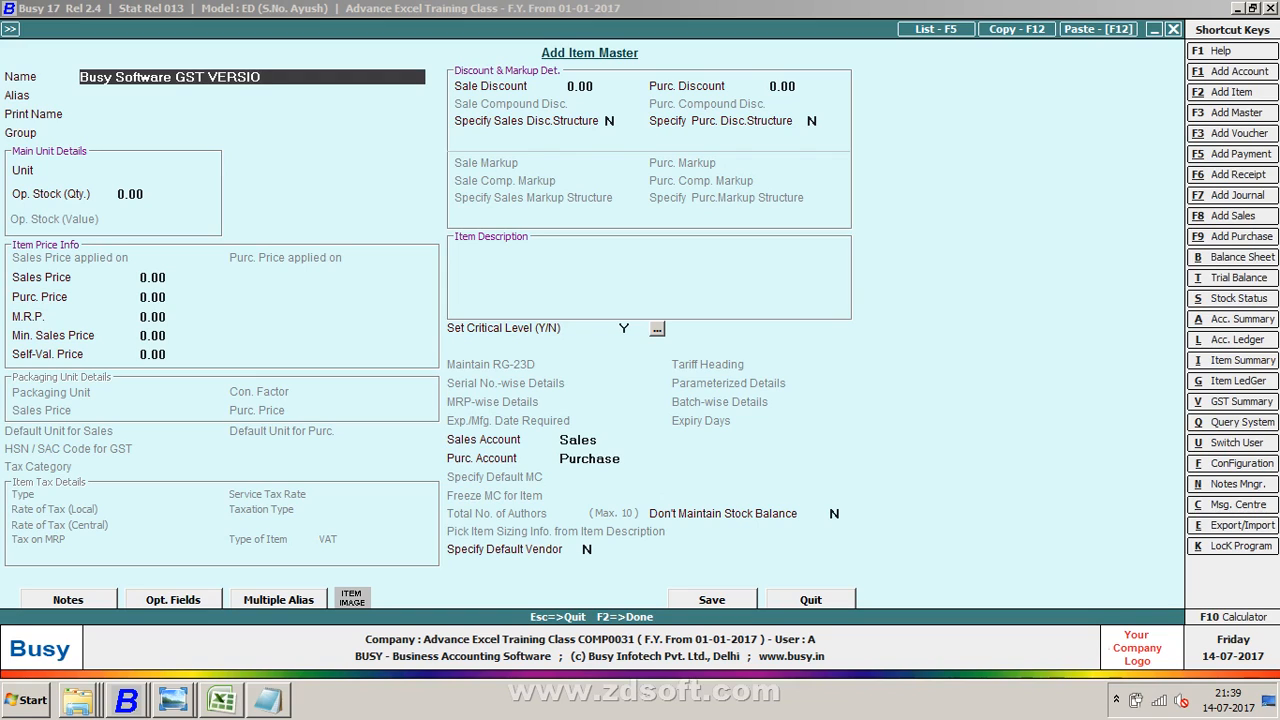
pyautogui.write('N 17.27')
pyautogui.press('Left')
pyautogui.write('.')
# - Keep the matching print name, set the item's group to General and its unit to Pcs., and save the item
pyautogui.press('Return')
pyautogui.press('Return')
pyautogui.press('Return')
pyautogui.press('Return')
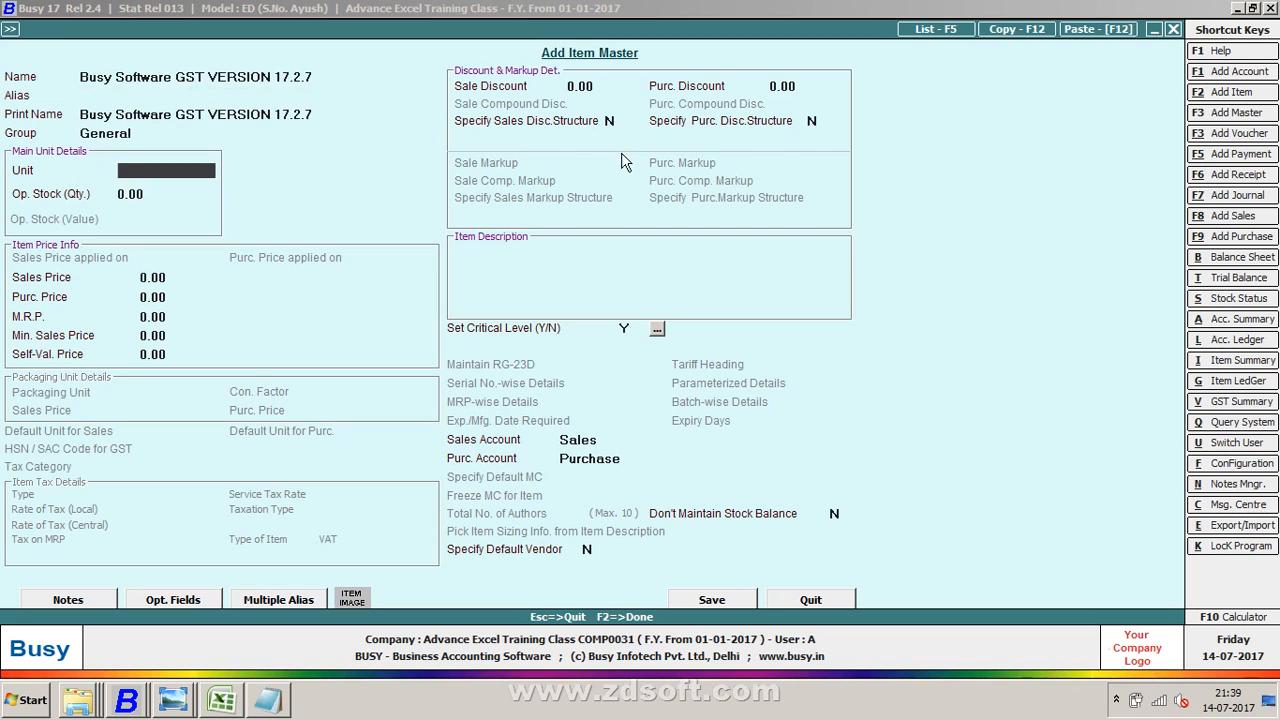
pyautogui.press('Return')
pyautogui.press('Return')
pyautogui.press('F2')
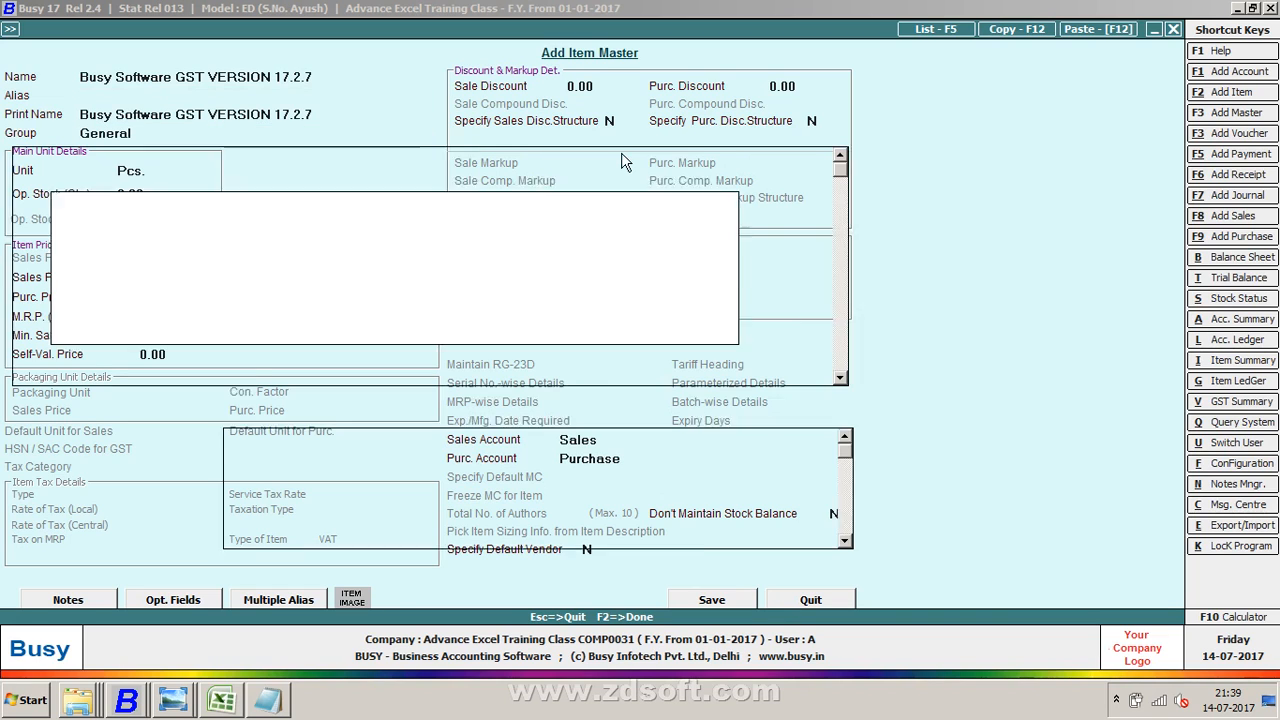
# - Enter a quantity of 100 Pcs. at a price of Rs. 13,250 for the purchased item
pyautogui.write('100')
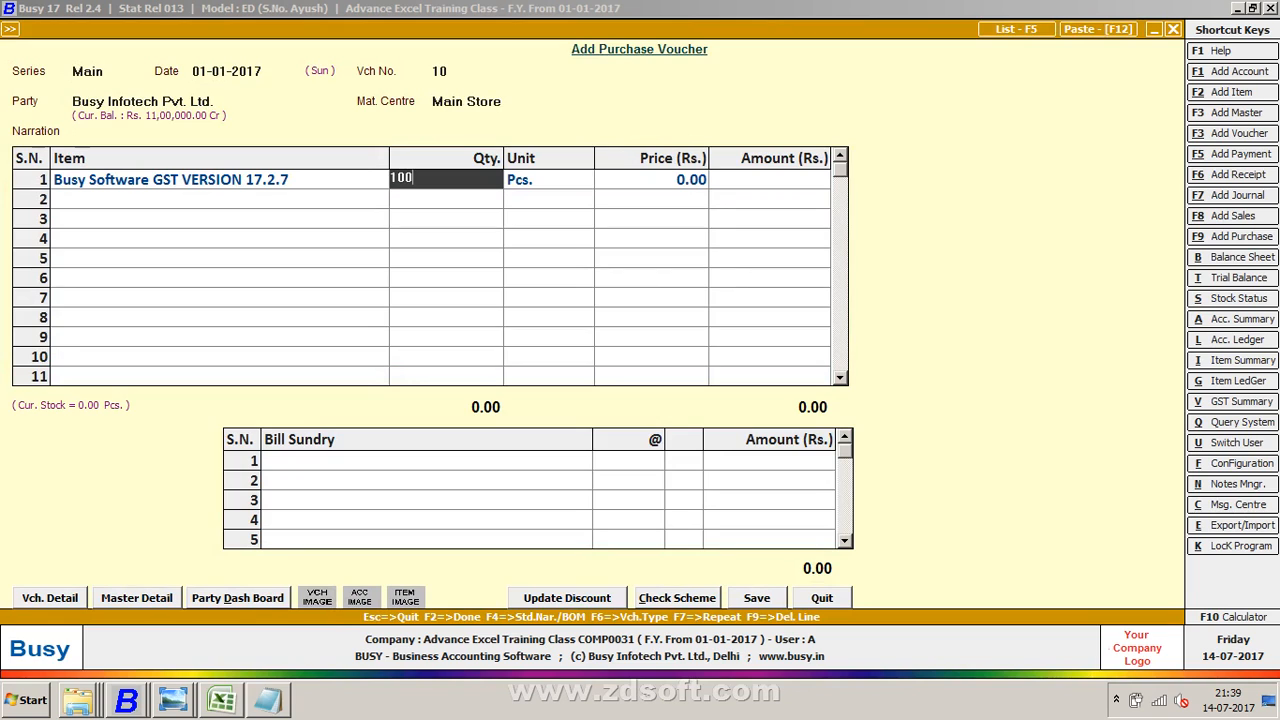
pyautogui.press('Return')
pyautogui.write('13250')
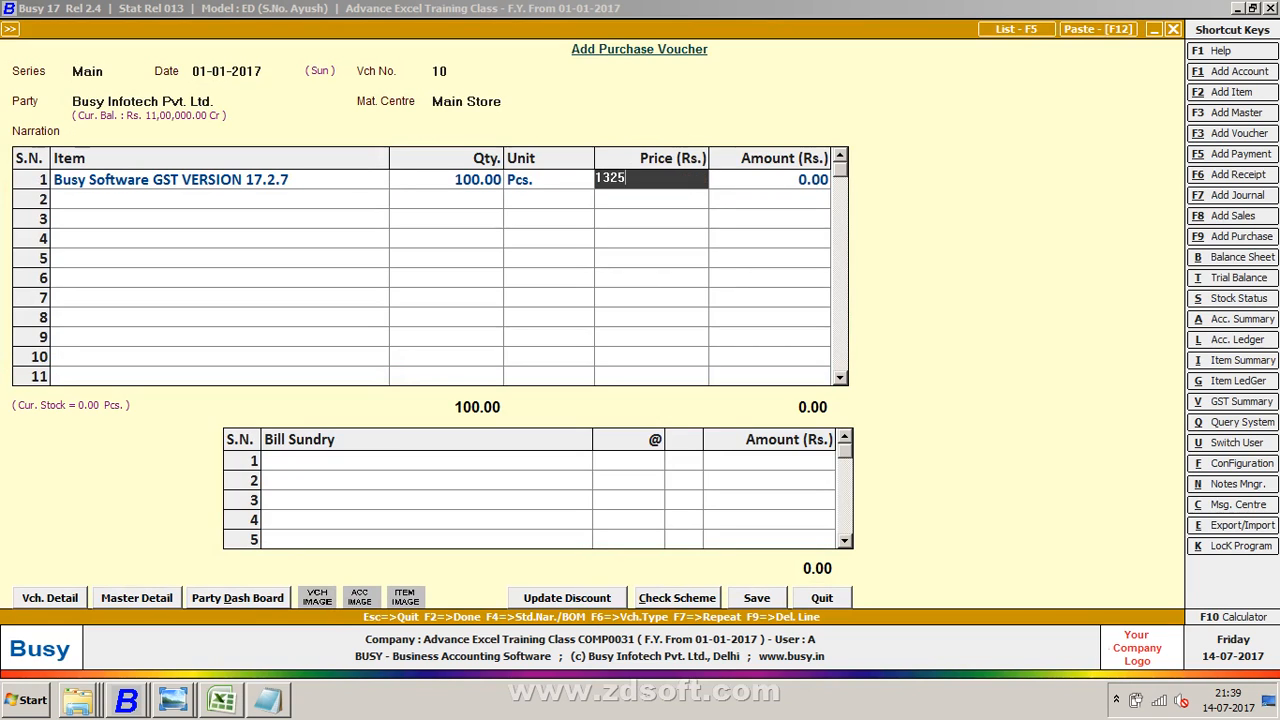
pyautogui.press('Return')
pyautogui.press('Return')
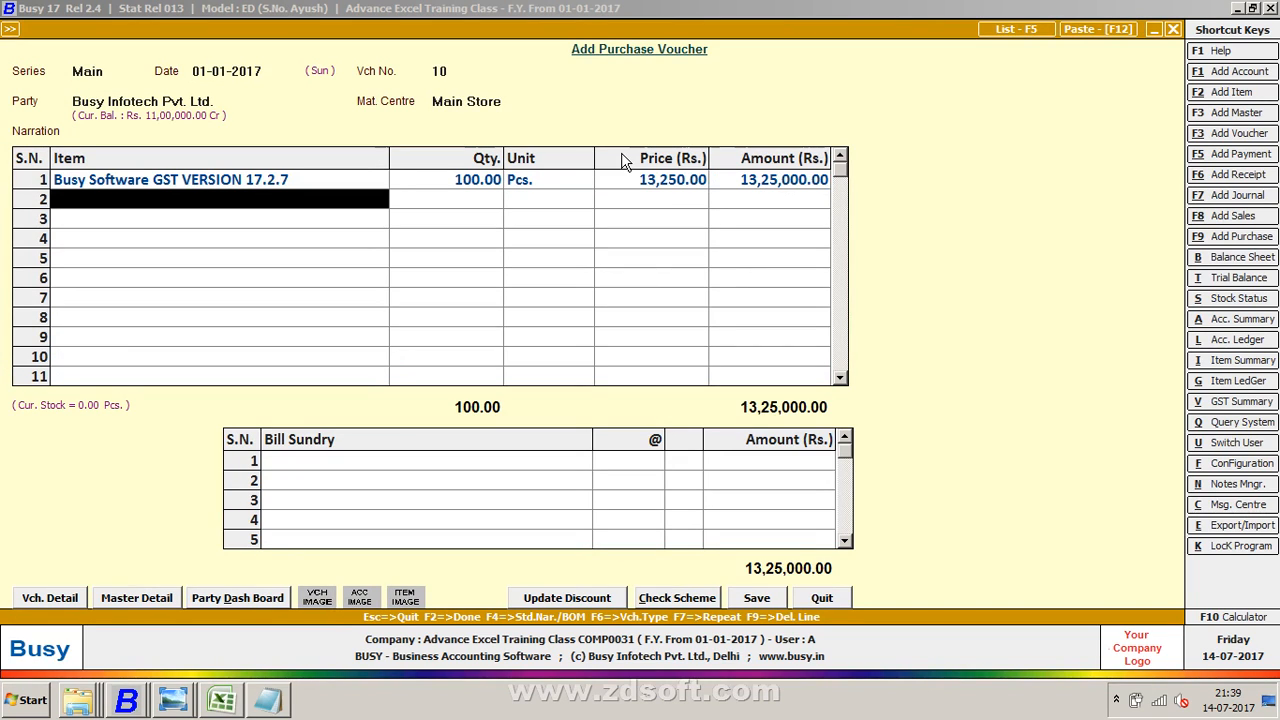
# - Finish the item lines without any bill sundry and save the purchase voucher
pyautogui.press('Return')
pyautogui.press('Return')
pyautogui.press('Left')
pyautogui.press('Return')
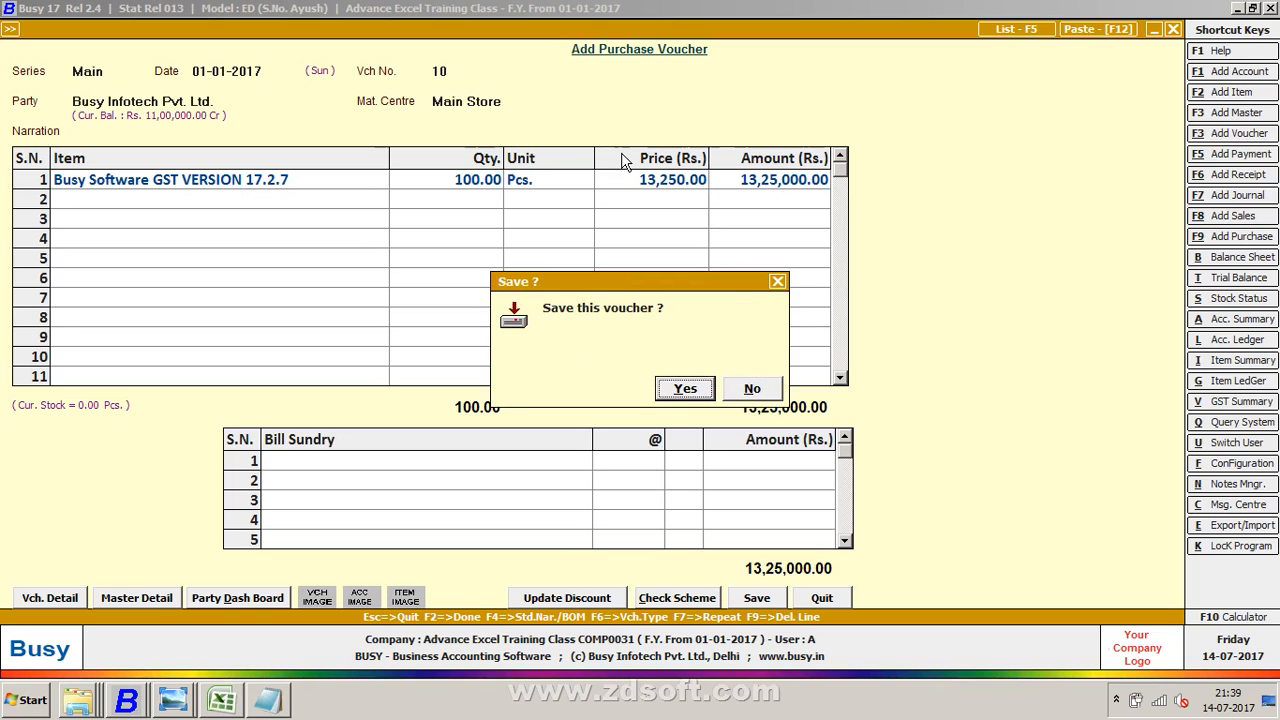
pyautogui.press('Return')
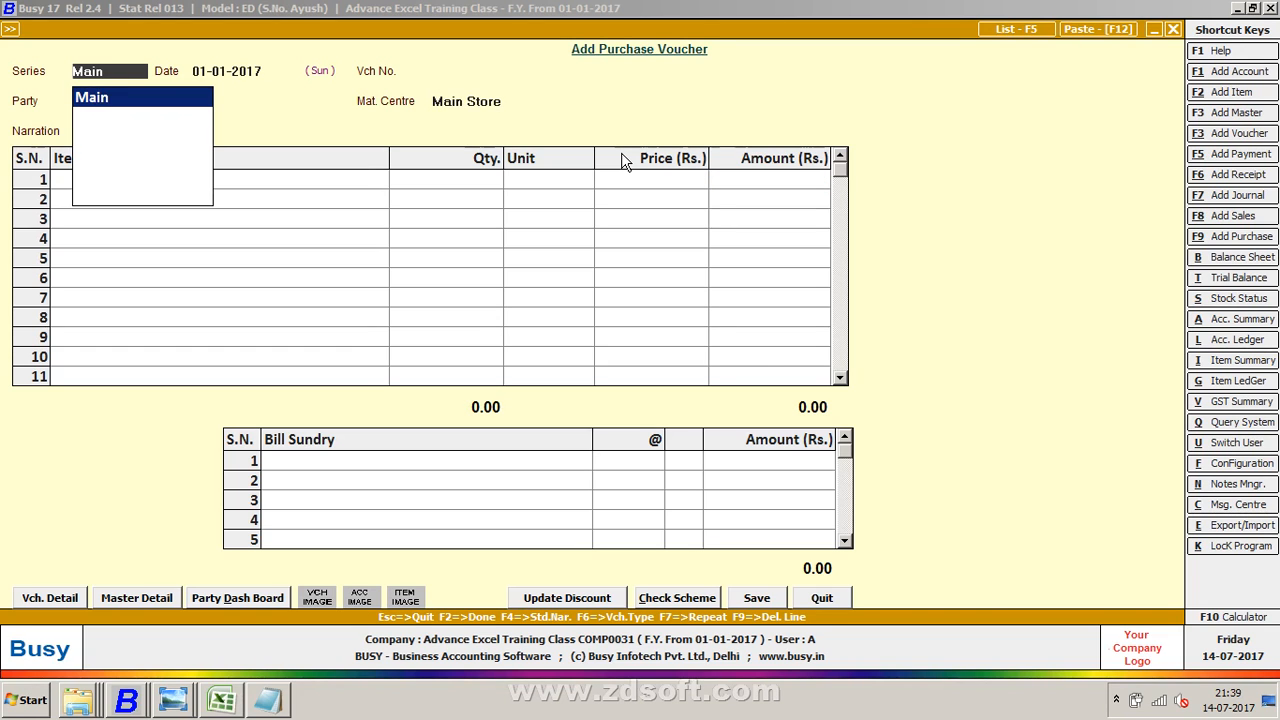
# - Leave purchase entry and start a new purchase return voucher in the Main series, dated 20-01-2017
pyautogui.press('Escape')
pyautogui.press('Left')
pyautogui.press('Down')
pyautogui.press('Down')
pyautogui.press('Return')
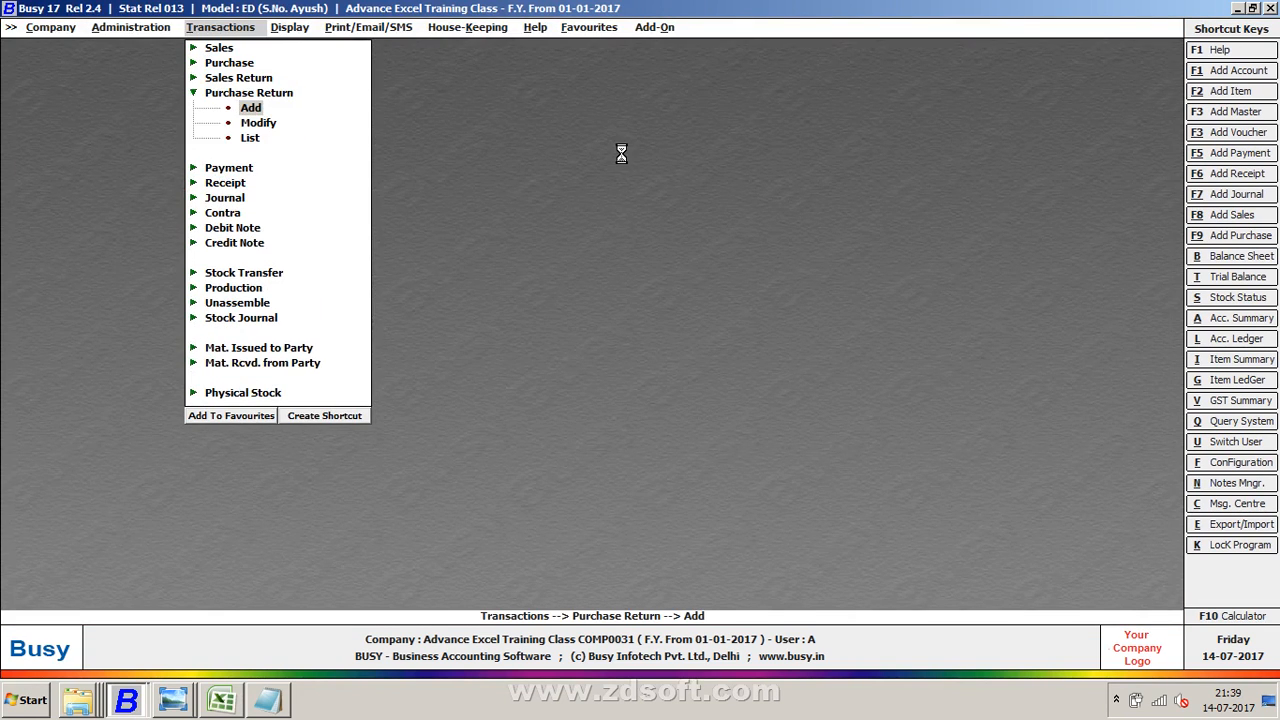
pyautogui.press('Return')
pyautogui.write('20')
pyautogui.press('Return')
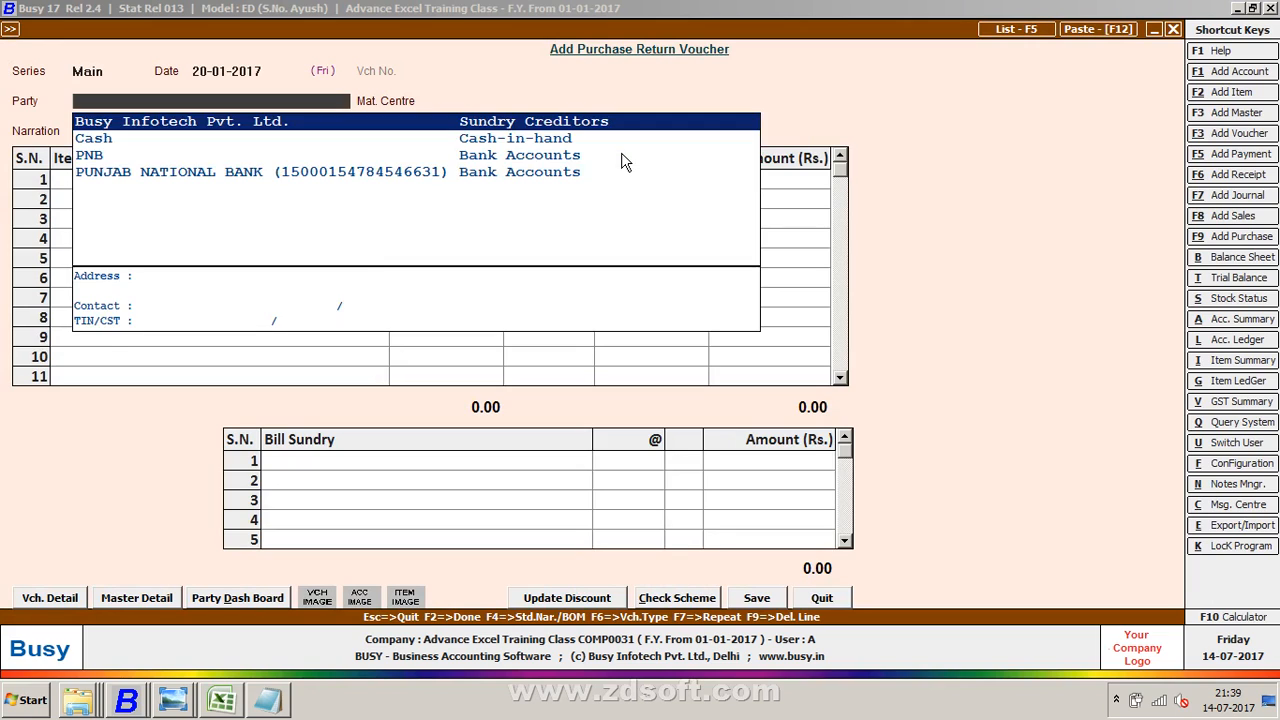
# - Choose Busy Infotech Pvt. Ltd. as the return's party and enter voucher number 1 in the original purchase details
pyautogui.press('Return')
pyautogui.press('Up')
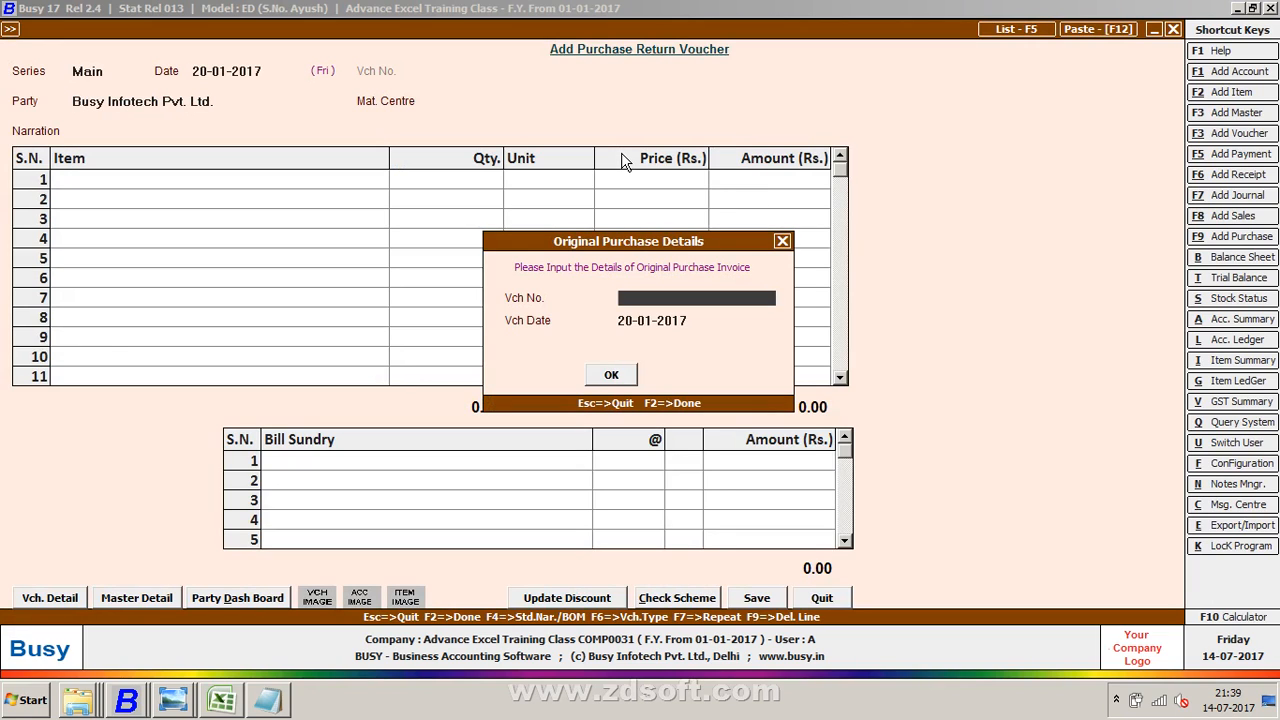
pyautogui.write('1')
pyautogui.press('Return')
pyautogui.press('Return')
pyautogui.press('Return')
# - Set the return's material centre to Main Store and leave its narration and transport details blank
pyautogui.press('Return')
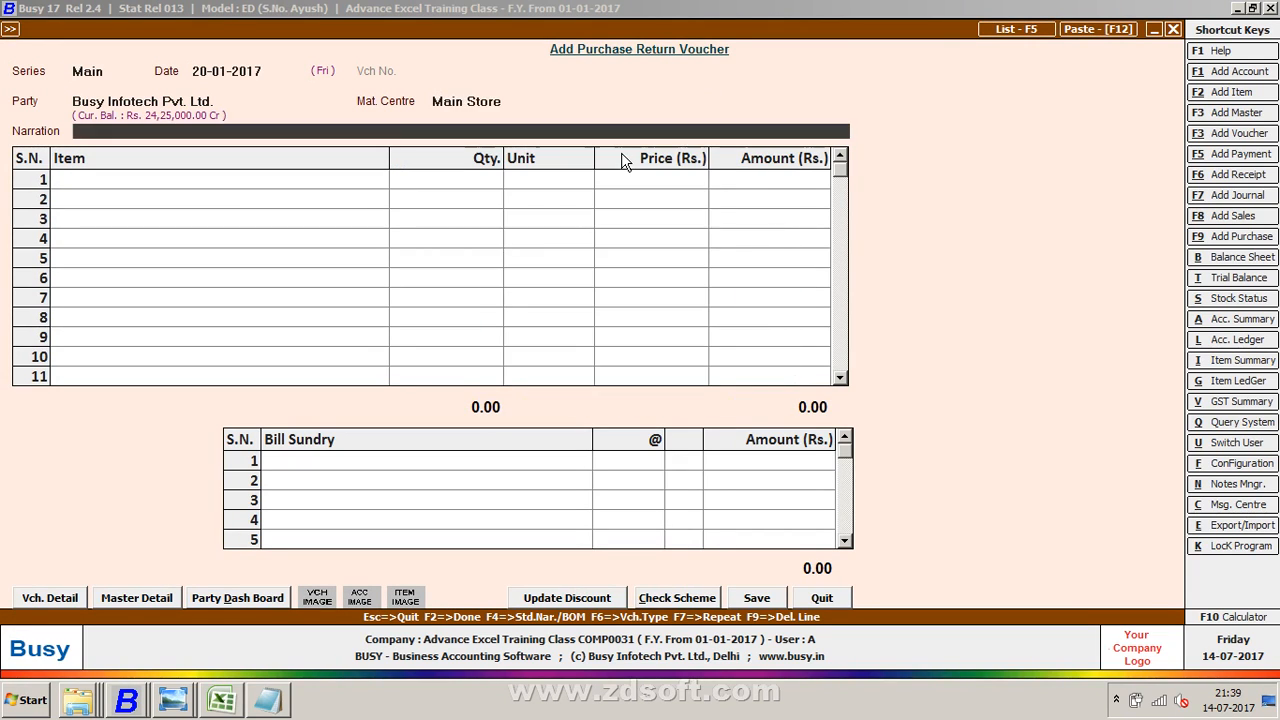
pyautogui.press('Return')
pyautogui.press('Return')
pyautogui.press('Return')
pyautogui.press('Return')
pyautogui.press('Return')
pyautogui.press('Return')
pyautogui.press('Return')
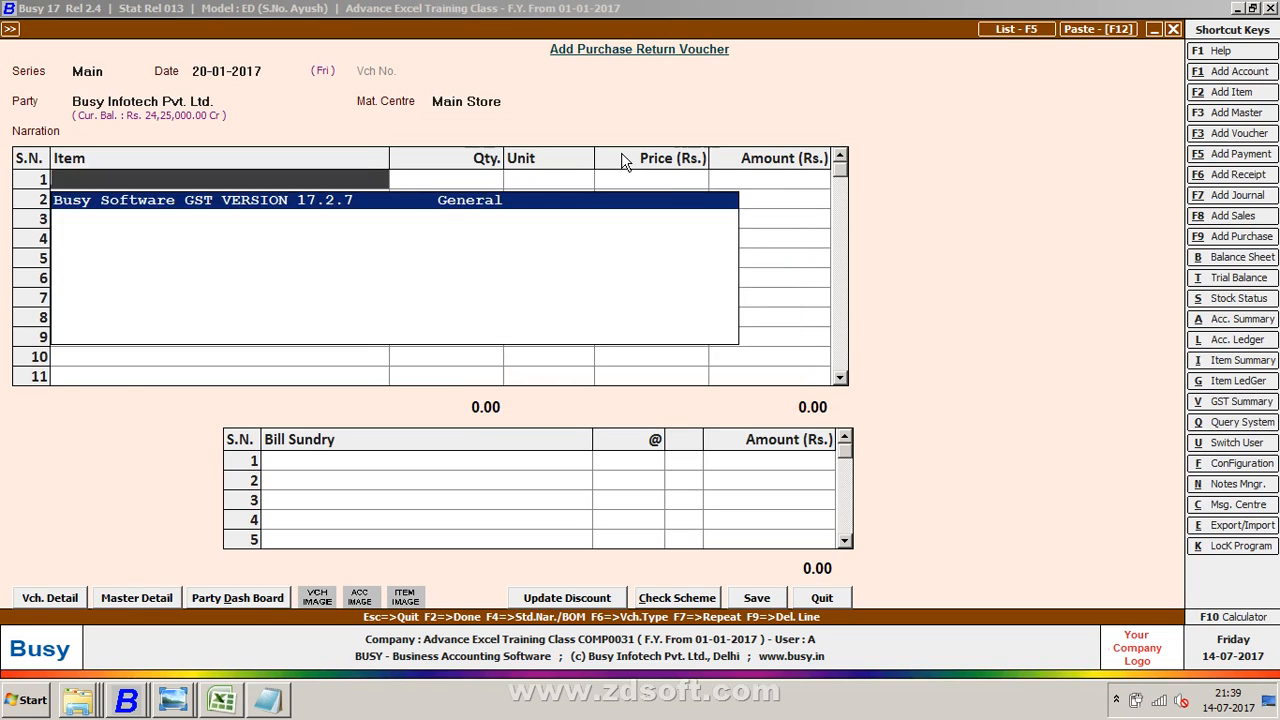
# - Add Busy Software GST VERSION 17.2.7 to the return with quantity 2 at Rs. 13,250, and finish the item lines
pyautogui.press('Return')
pyautogui.write('2')
pyautogui.press('Return')
pyautogui.write('3250')
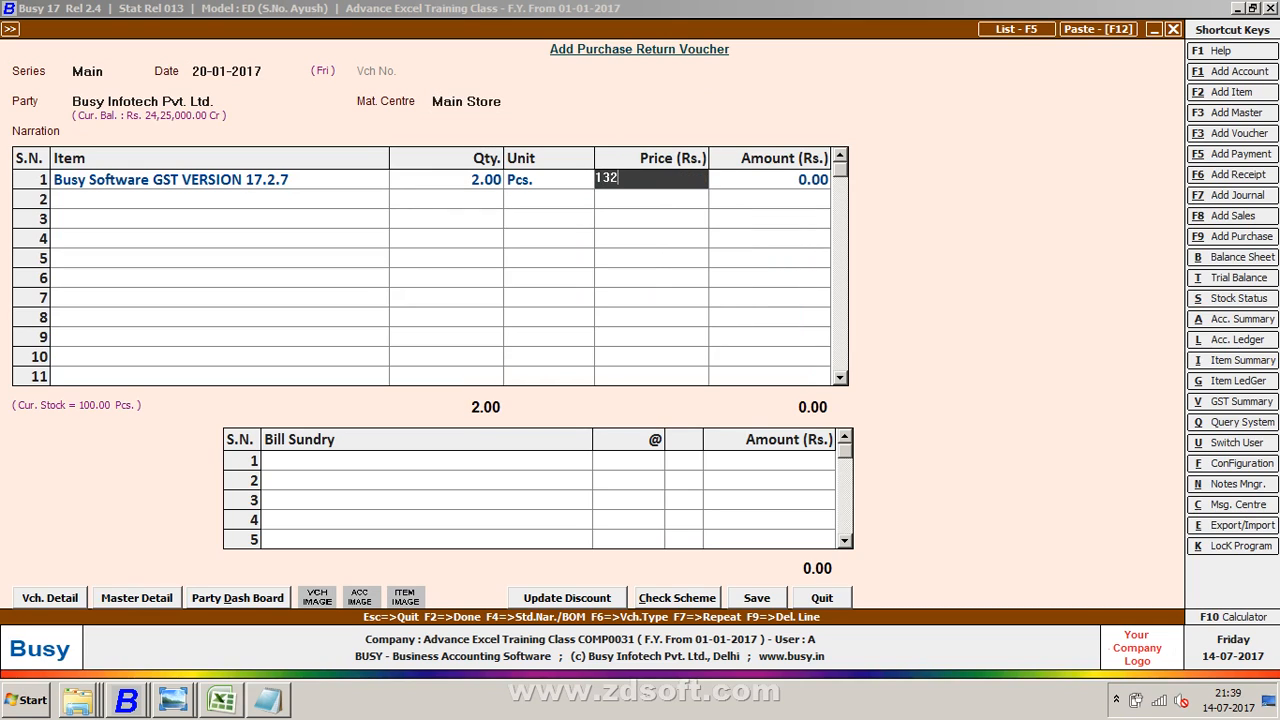
pyautogui.press('Return')
pyautogui.press('Return')
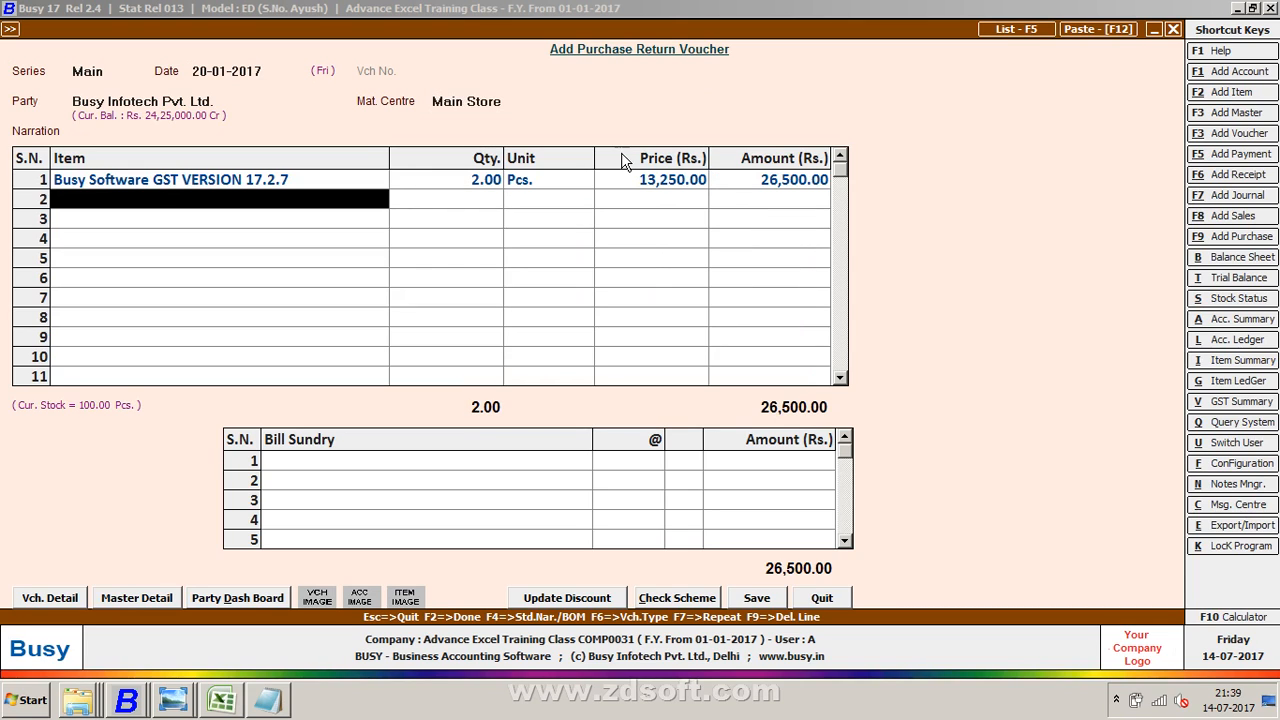
pyautogui.press('Return')
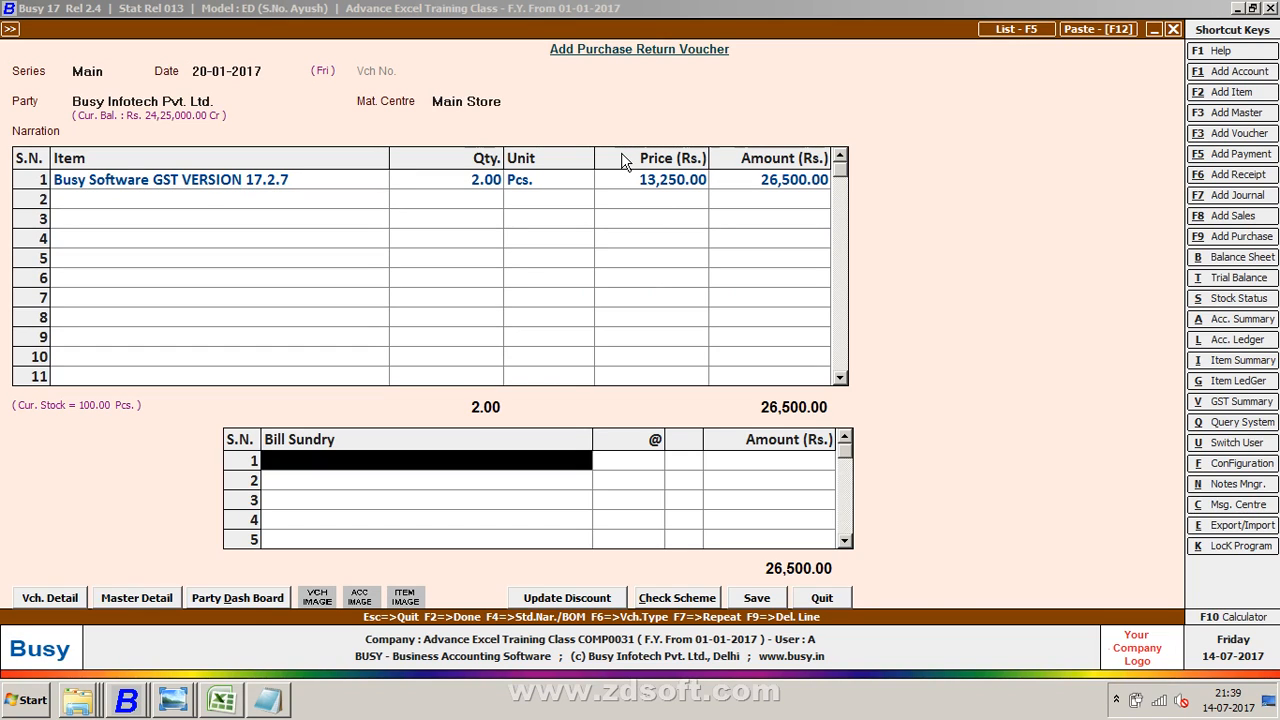
# - Save the purchase return voucher and display the account ledger of Busy Infotech Pvt. Ltd
pyautogui.press('Return')
pyautogui.press('Return')
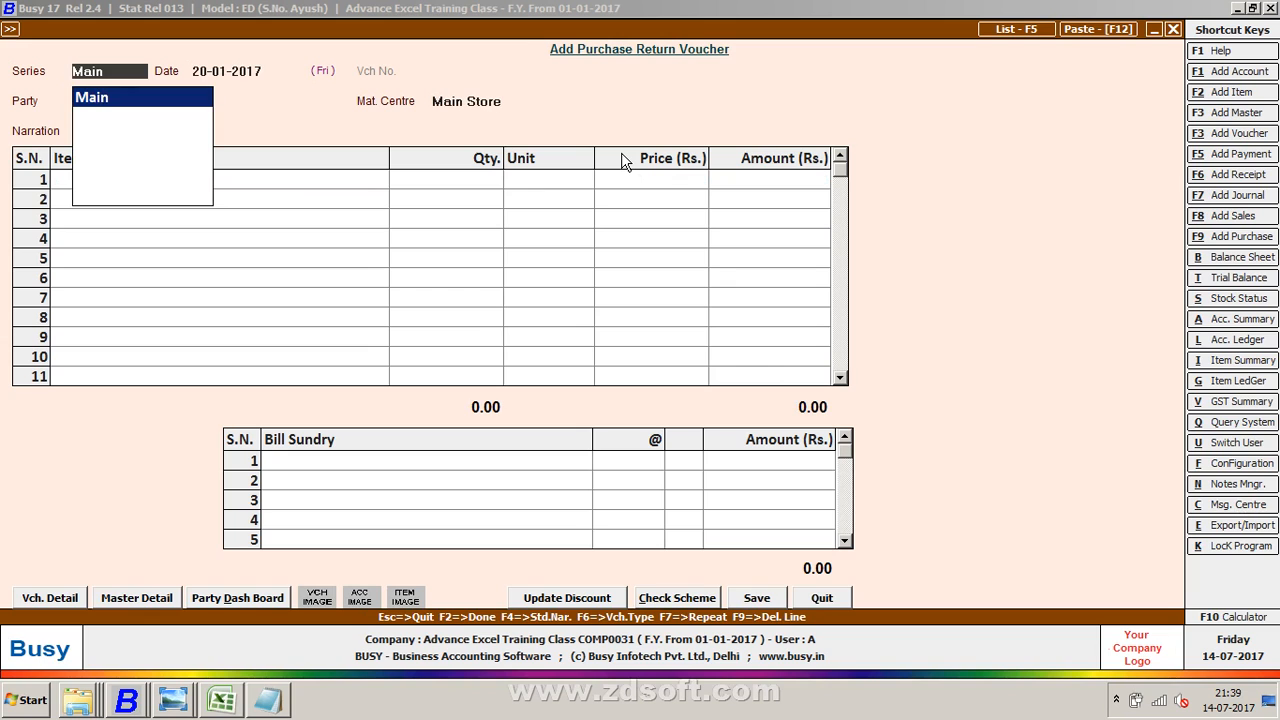
pyautogui.hotkey('alt', 'l')
pyautogui.write('busy')
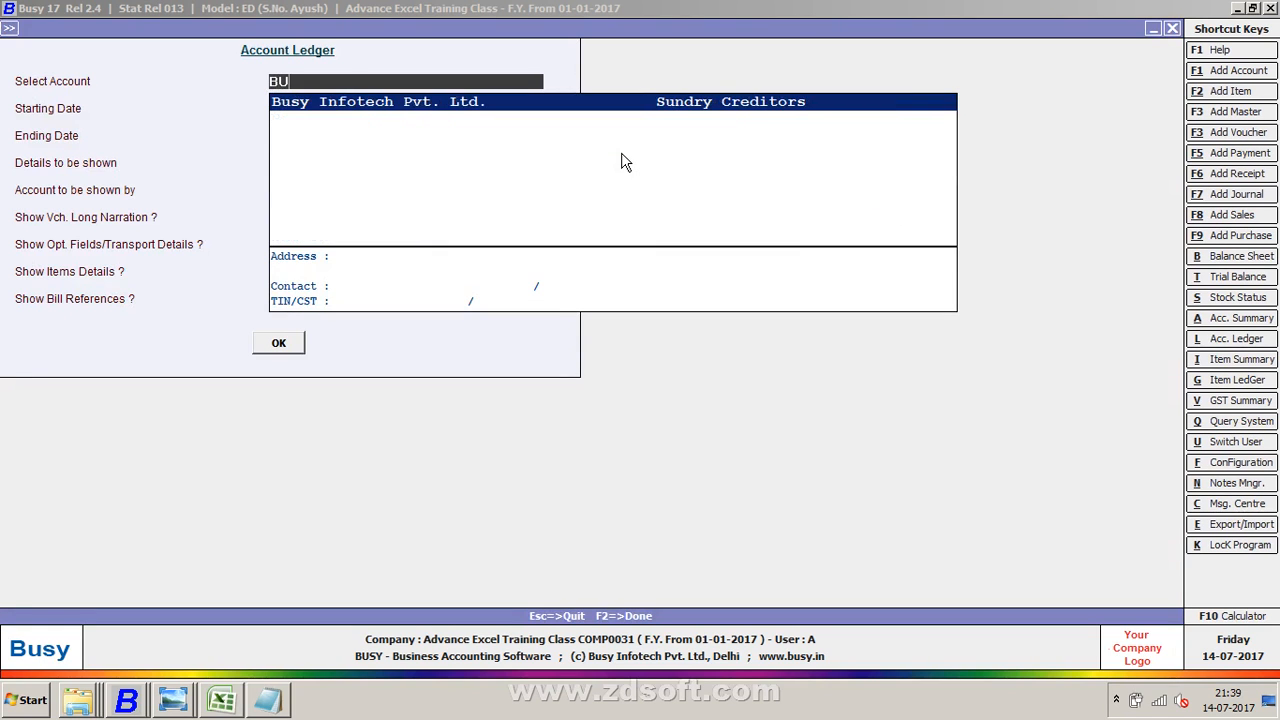
pyautogui.press('Return')
pyautogui.press('F2')
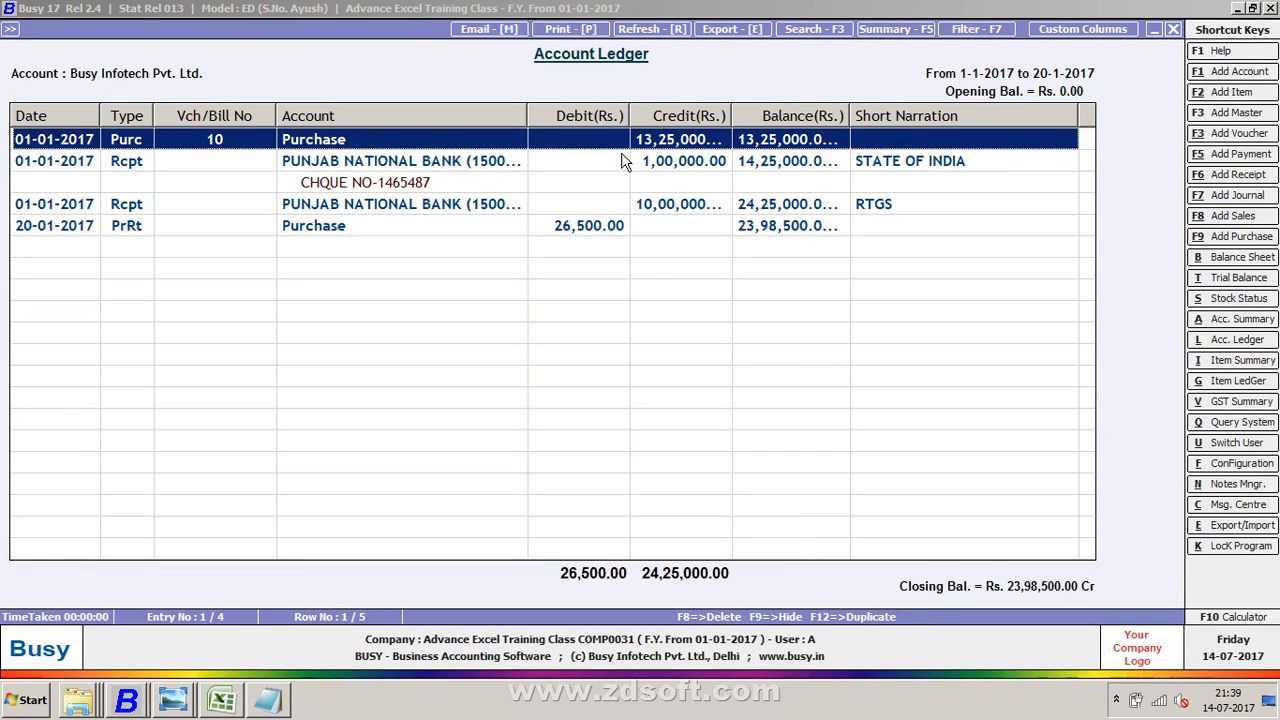
# - Delete the two Punjab National Bank receipt vouchers from the ledger and widen its Credit column
pyautogui.press('Down')
pyautogui.press('F8')
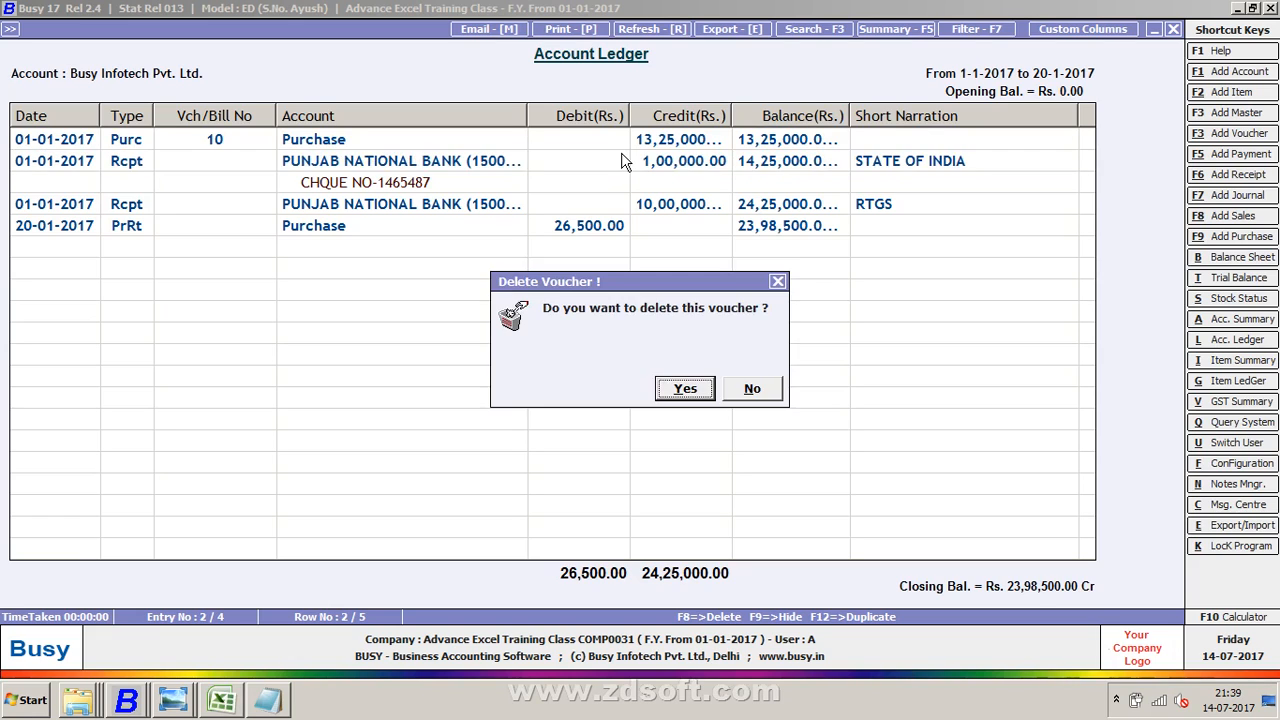
pyautogui.press('y')
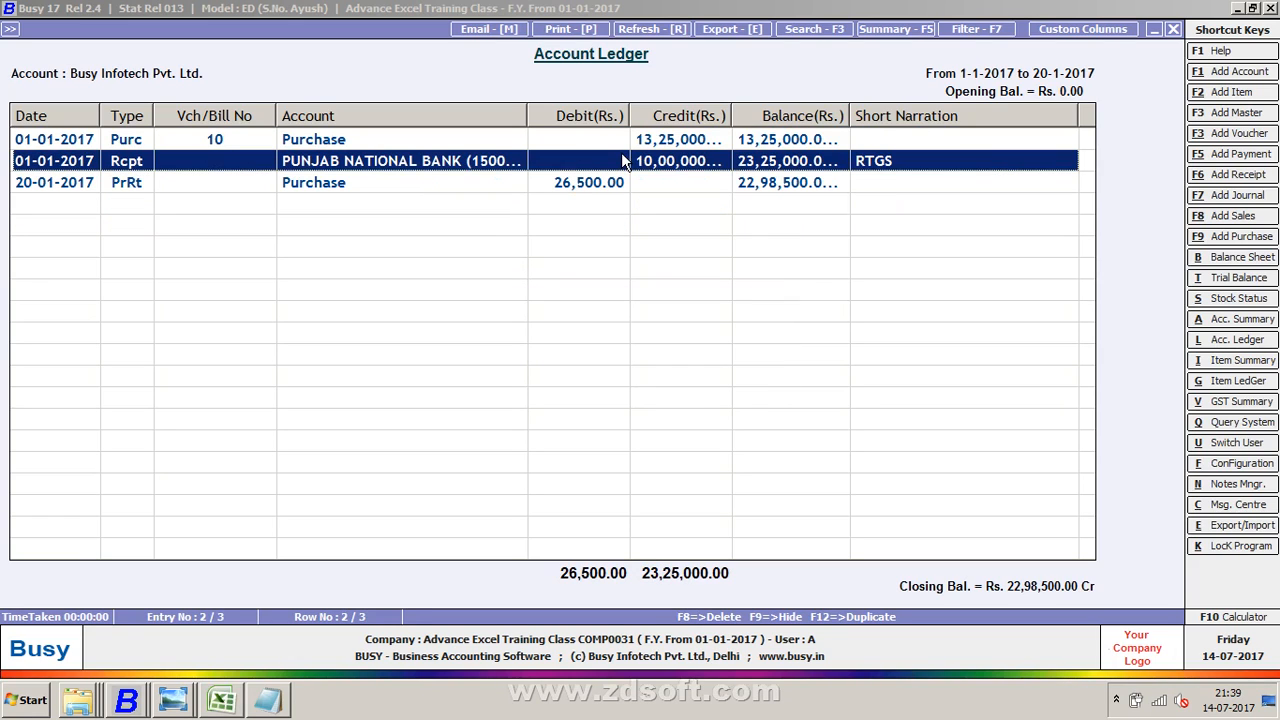
pyautogui.press('F8')
pyautogui.press('y')
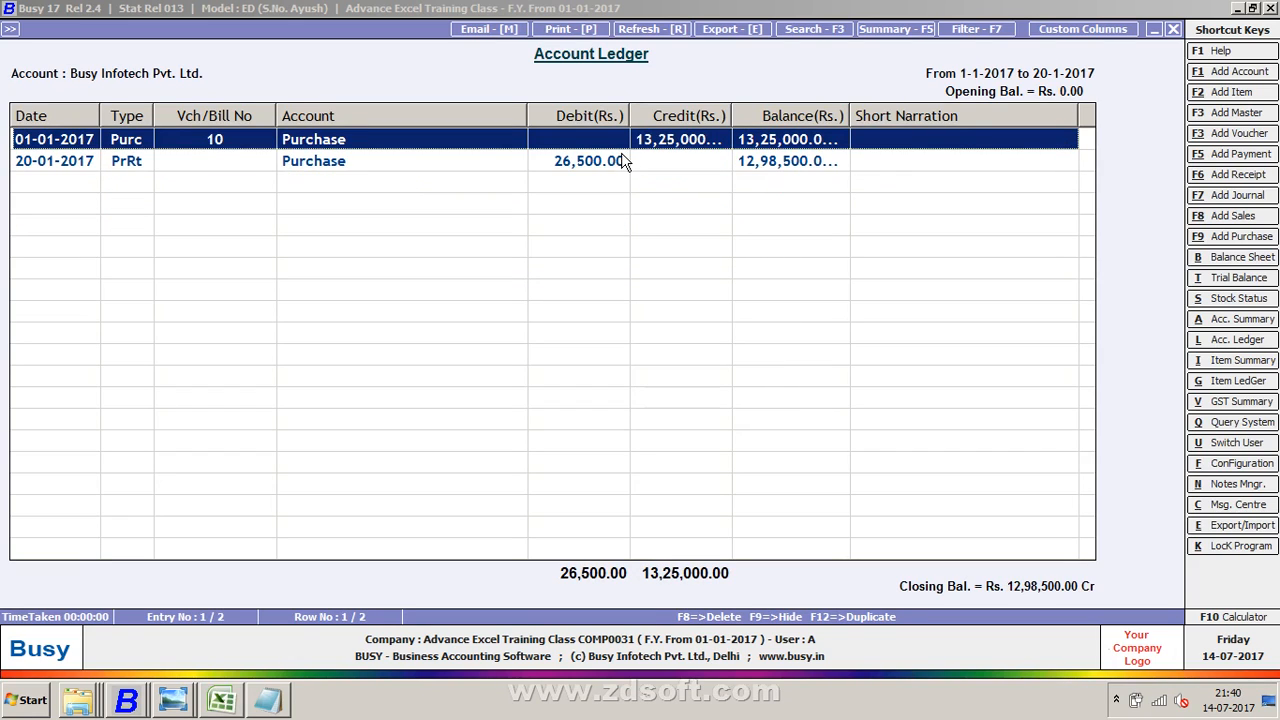
pyautogui.moveTo(732, 115); pyautogui.dragTo(767, 115)
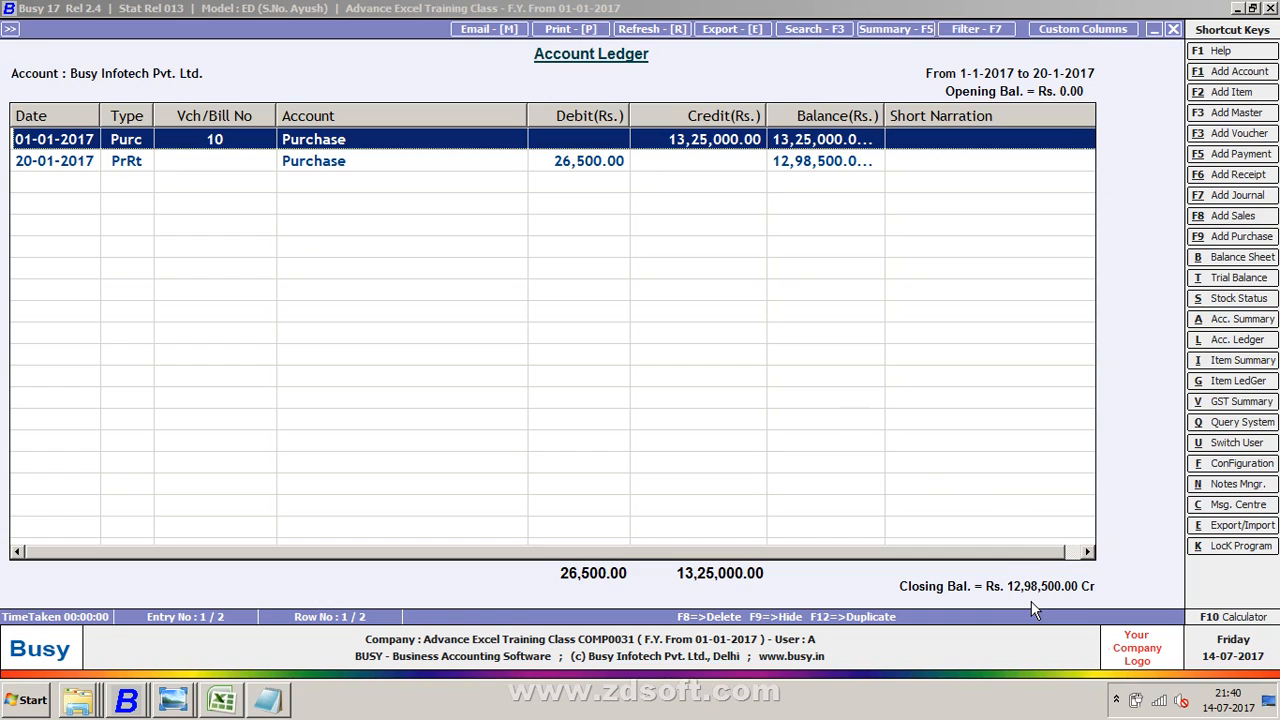
# - Close the account ledger and quit the purchase return voucher entry
pyautogui.press('Escape')
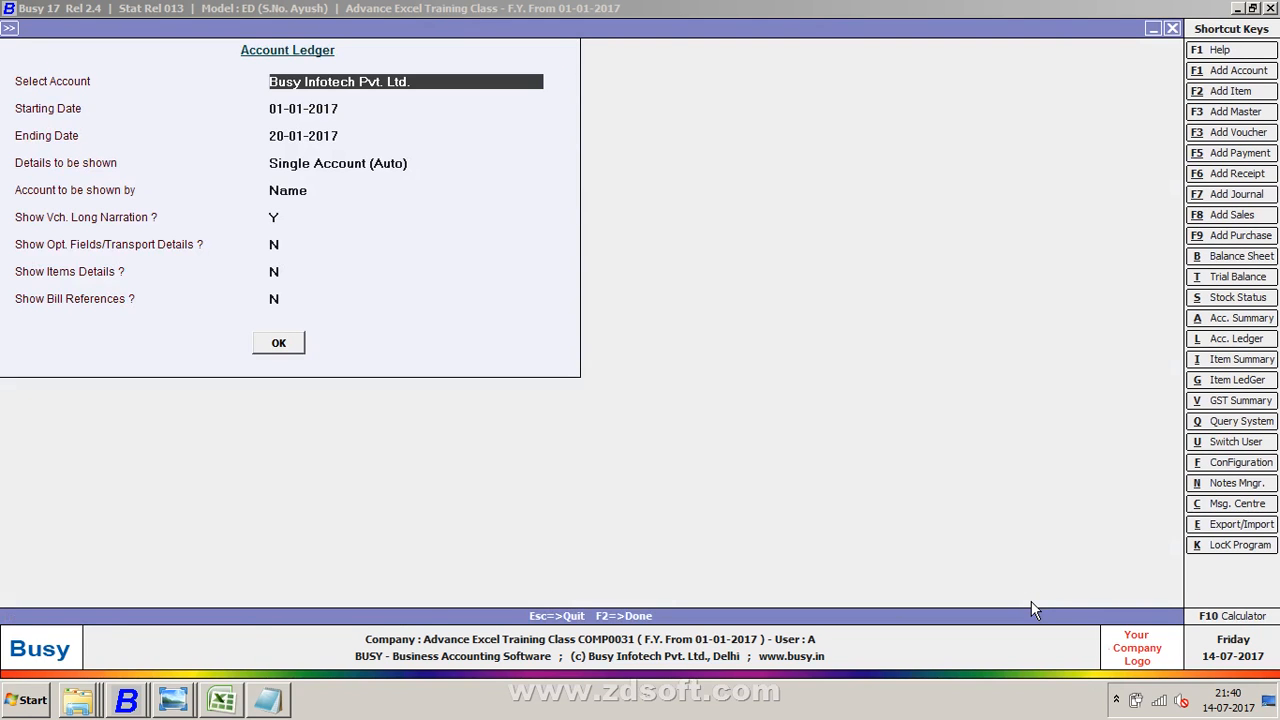
pyautogui.press('Escape')
pyautogui.press('Escape')
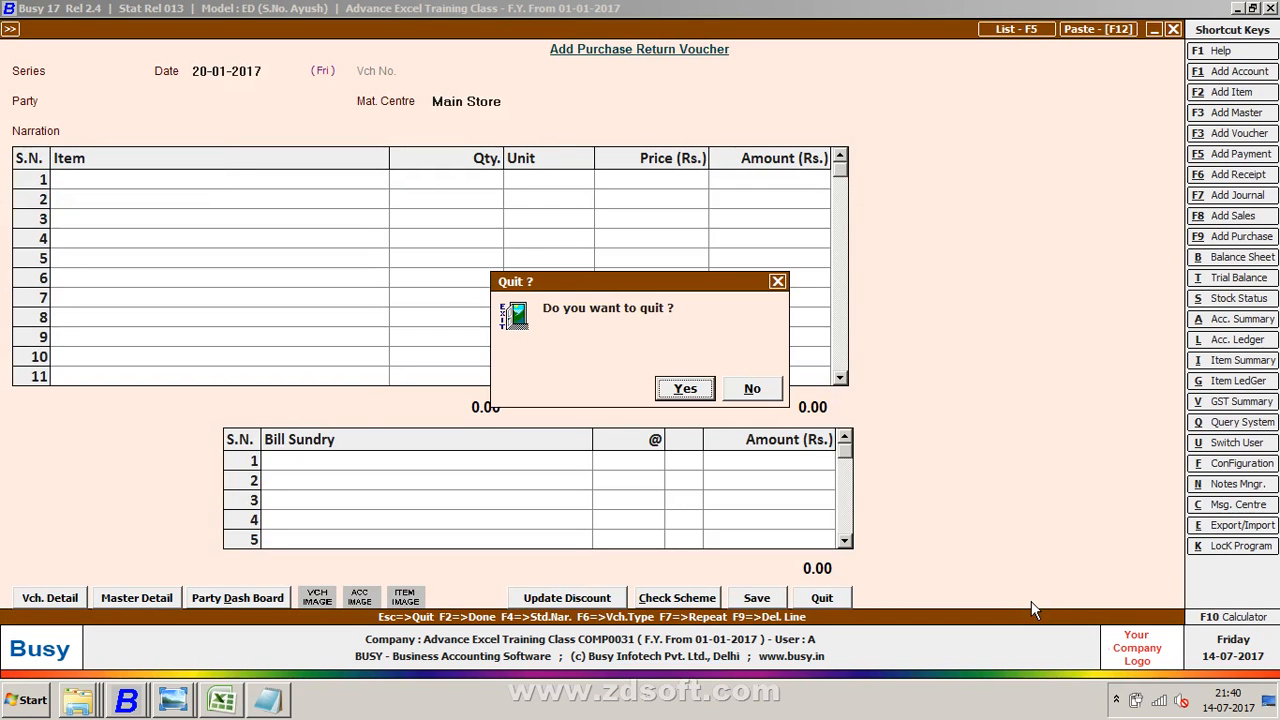
pyautogui.press('Return')
pyautogui.press('Down')
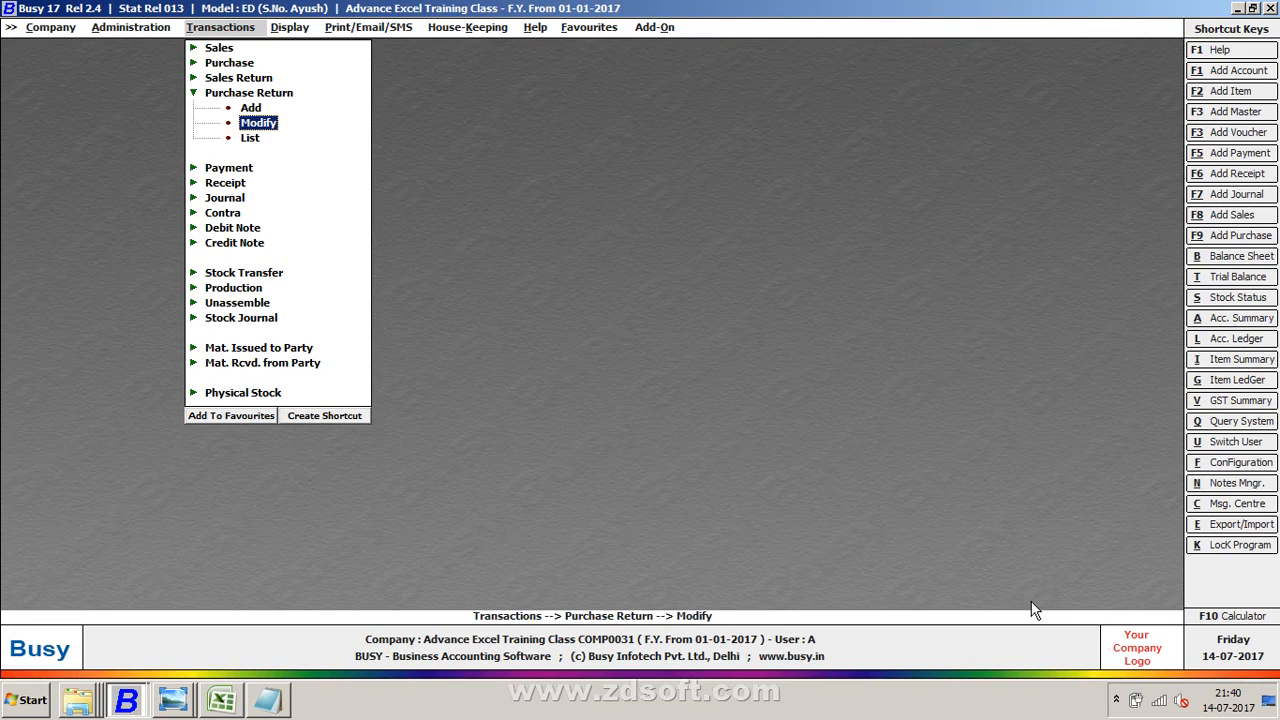
# - Calculate 150 × 100 in the built-in calculator, moved up over the transactions list
pyautogui.press('F10')
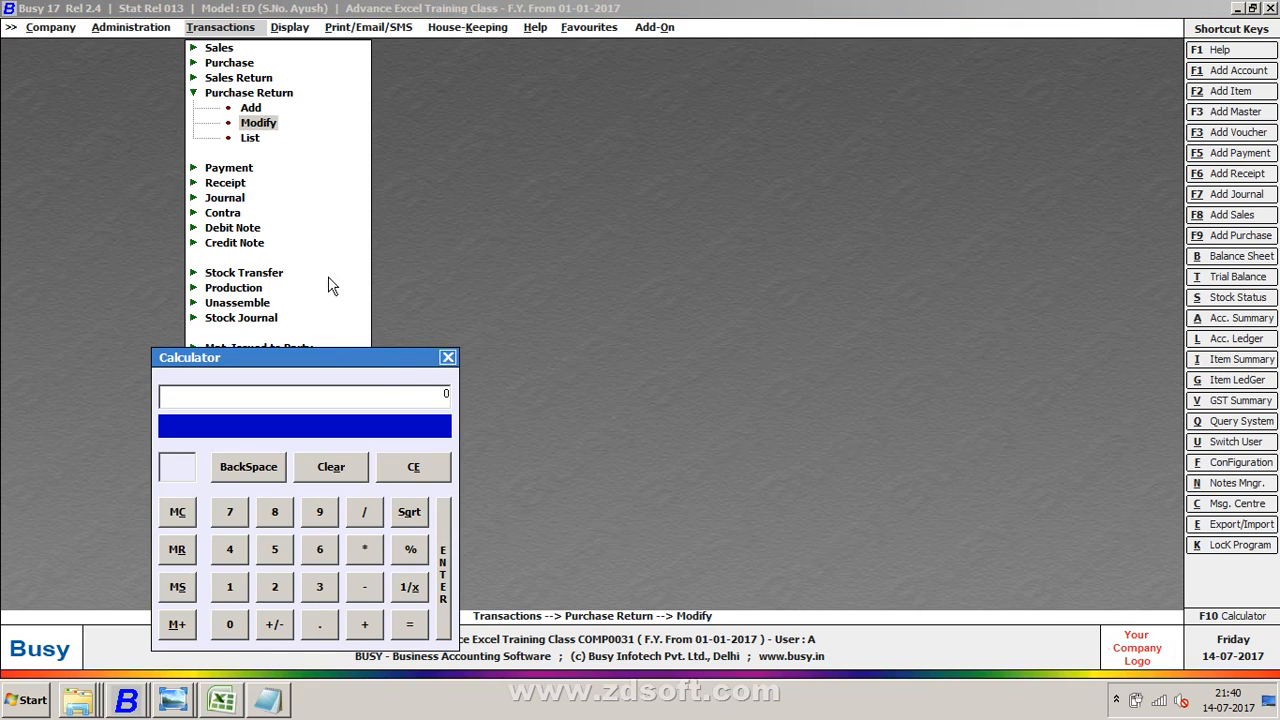
pyautogui.moveTo(337, 359); pyautogui.dragTo(432, 162)
pyautogui.write('110')
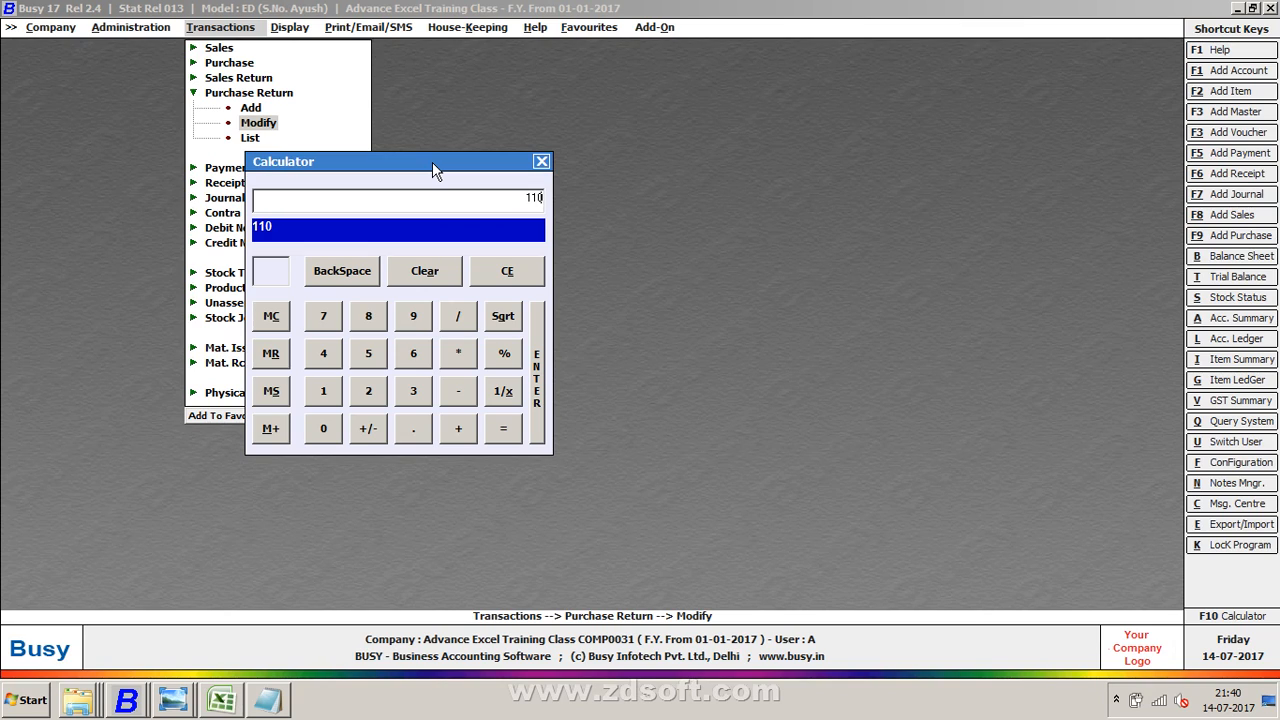
pyautogui.press('BackSpace')
pyautogui.press('BackSpace')
pyautogui.press('BackSpace')
pyautogui.write('150')
pyautogui.write('*40')
pyautogui.press('BackSpace')
pyautogui.press('BackSpace')
pyautogui.write('100')
pyautogui.press('Return')
# - Work out a multiplication by 18 in the calculator and close it
pyautogui.write('12')
pyautogui.press('BackSpace')
pyautogui.write('1000')
pyautogui.press('Return')
pyautogui.write('*18')
pyautogui.press('Return')
pyautogui.press('Escape')
pyautogui.press('Escape')
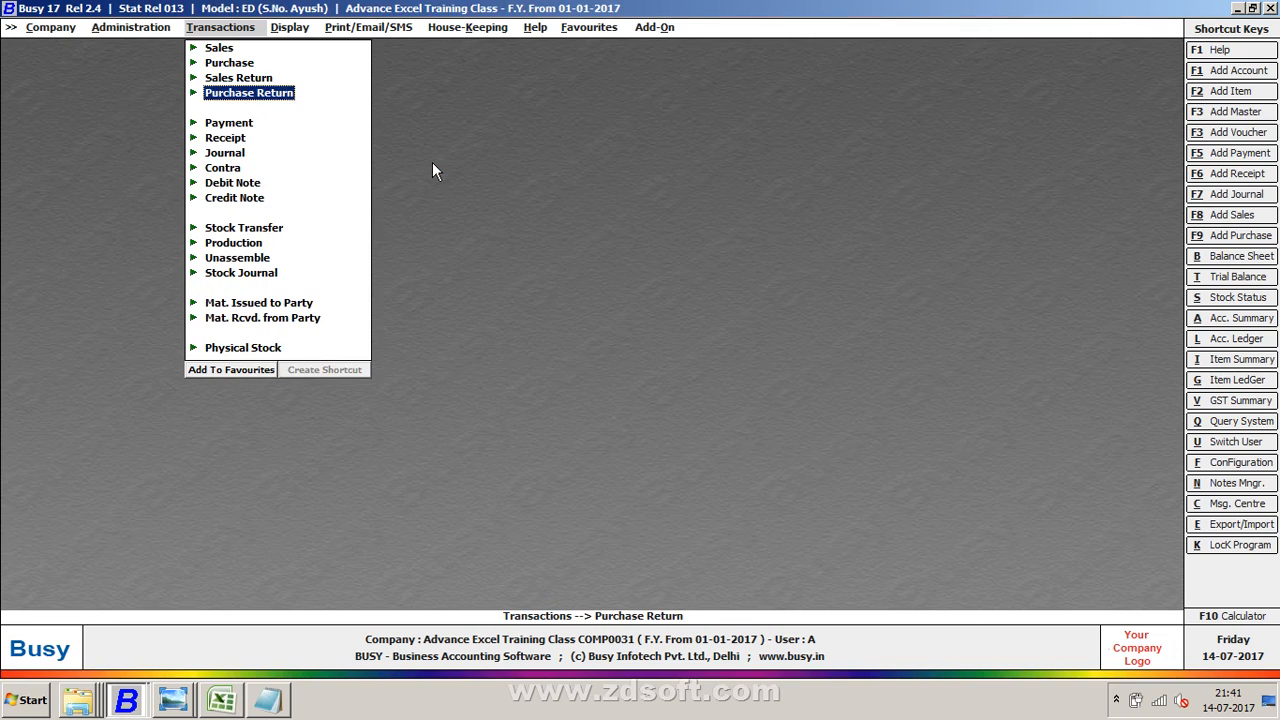
pyautogui.press('Down')
pyautogui.press('Down')
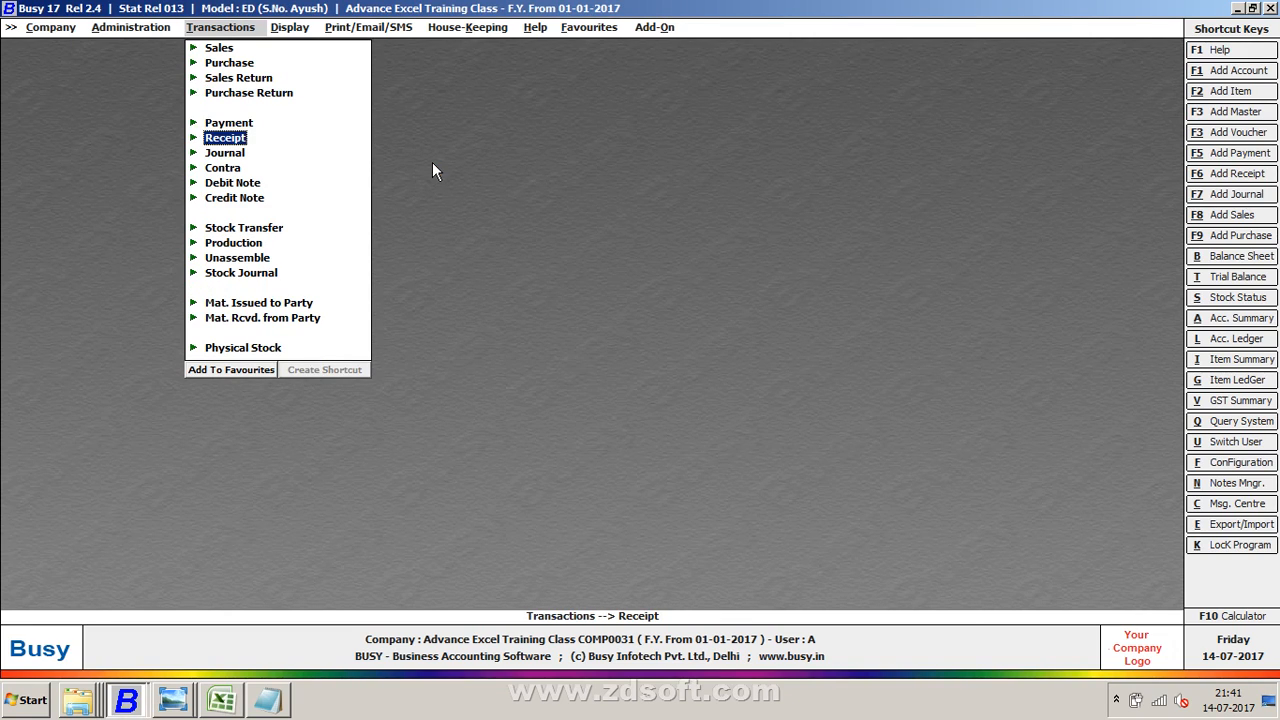
pyautogui.press('Down')
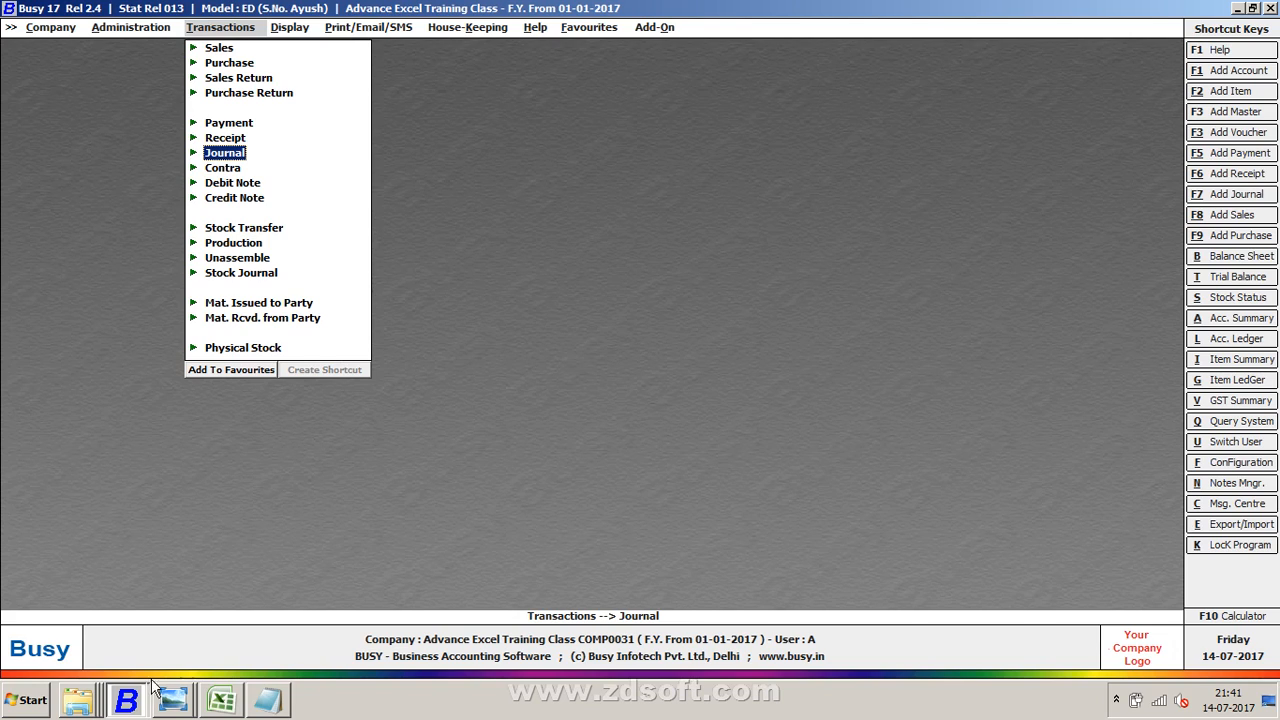
# - Switch to the Busy window of the company Sabharwal Traders and close its document configuration
pyautogui.click(126, 700)
pyautogui.click(141, 645)
pyautogui.click(128, 702)
pyautogui.click(149, 660)
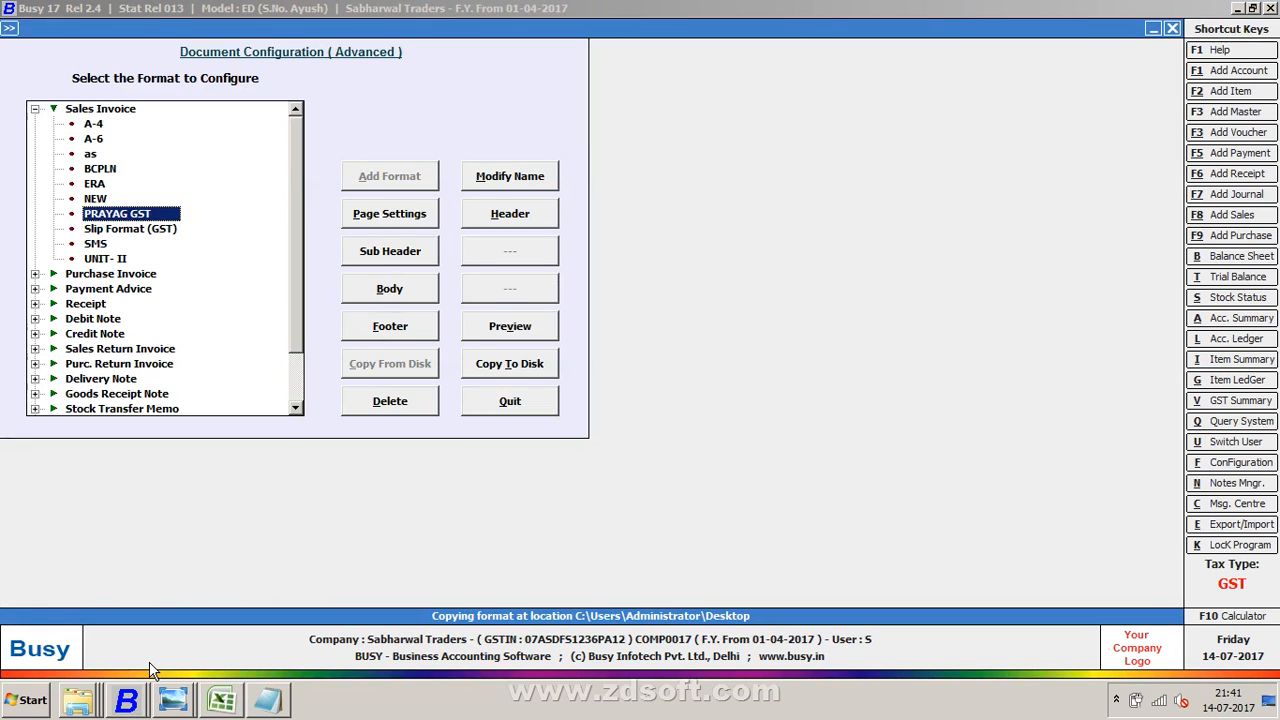
pyautogui.press('Escape')
# - Open a new Supply Inward voucher for Sabharwal Traders
pyautogui.press('Right')
pyautogui.press('Down')
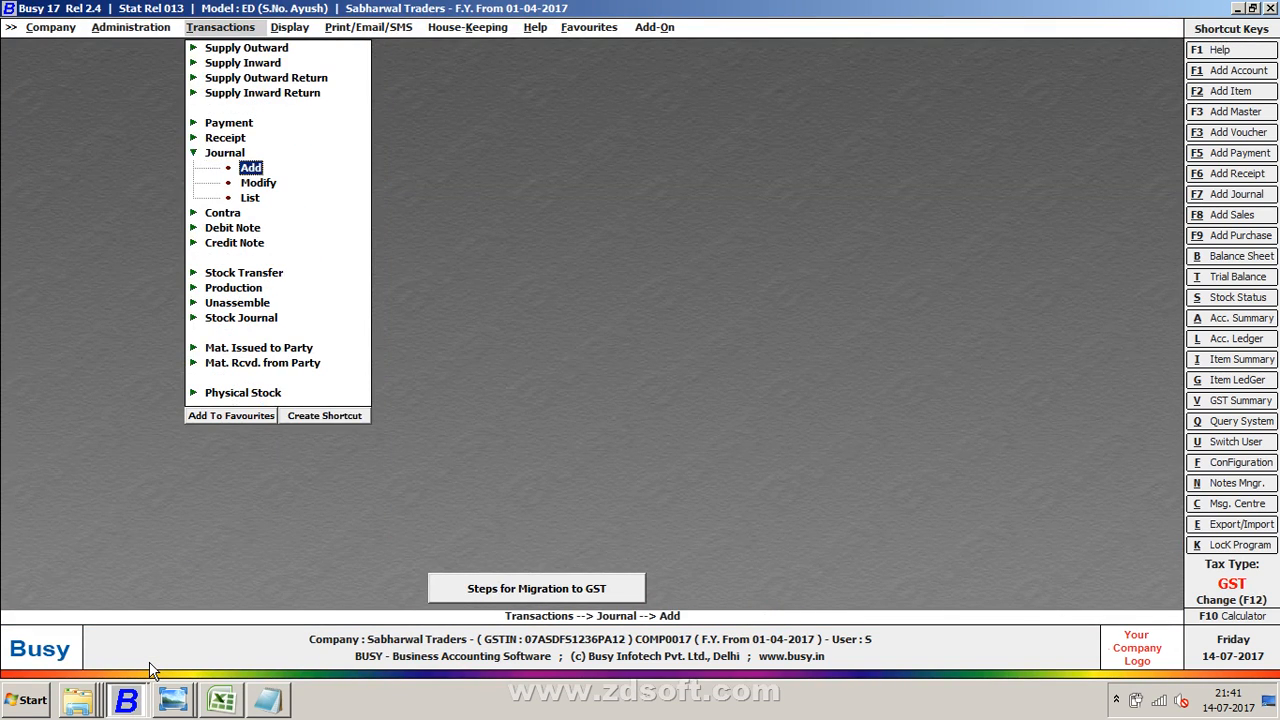
pyautogui.press('Up')
pyautogui.press('Up')
pyautogui.press('Up')
pyautogui.press('Up')
pyautogui.press('Up')
pyautogui.press('Up')
pyautogui.press('Return')
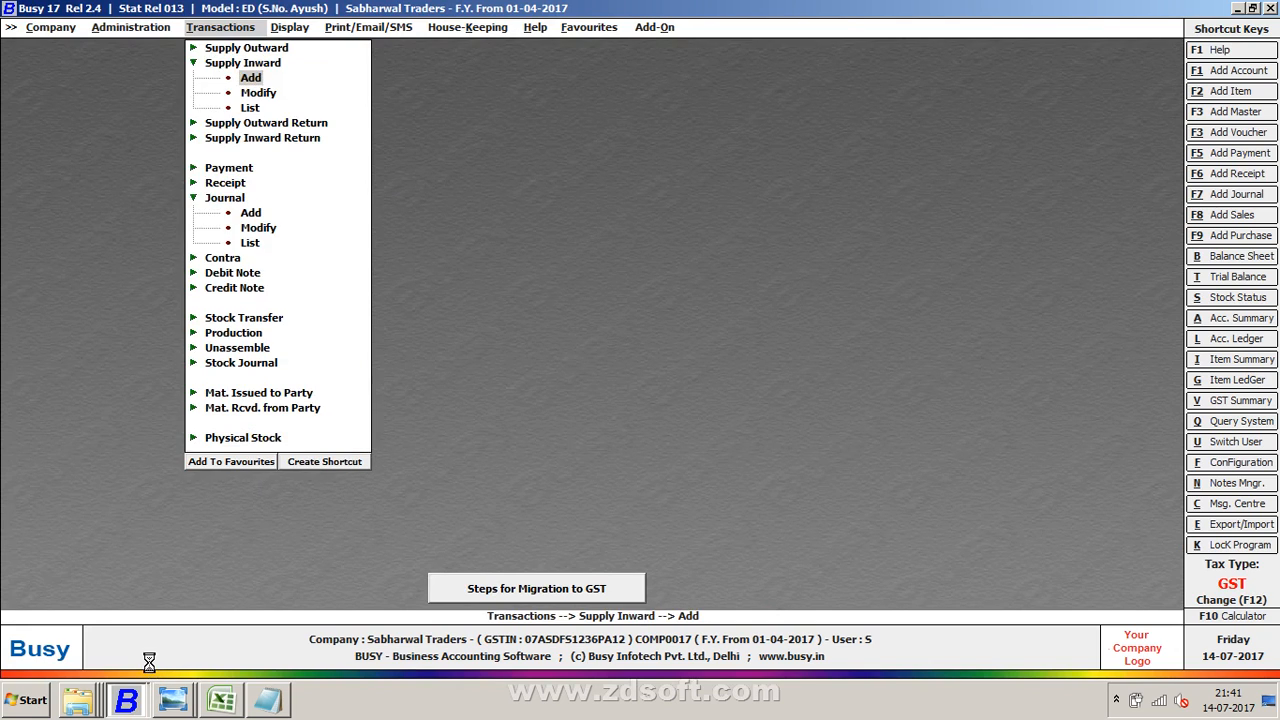
# - Fill the voucher header with series Main, date 12-07-2017, purchase type L/GST-ItemWise, party ASHISH ENTERPISES and material centre Main Store
pyautogui.press('Return')
pyautogui.press('Return')
pyautogui.press('Return')
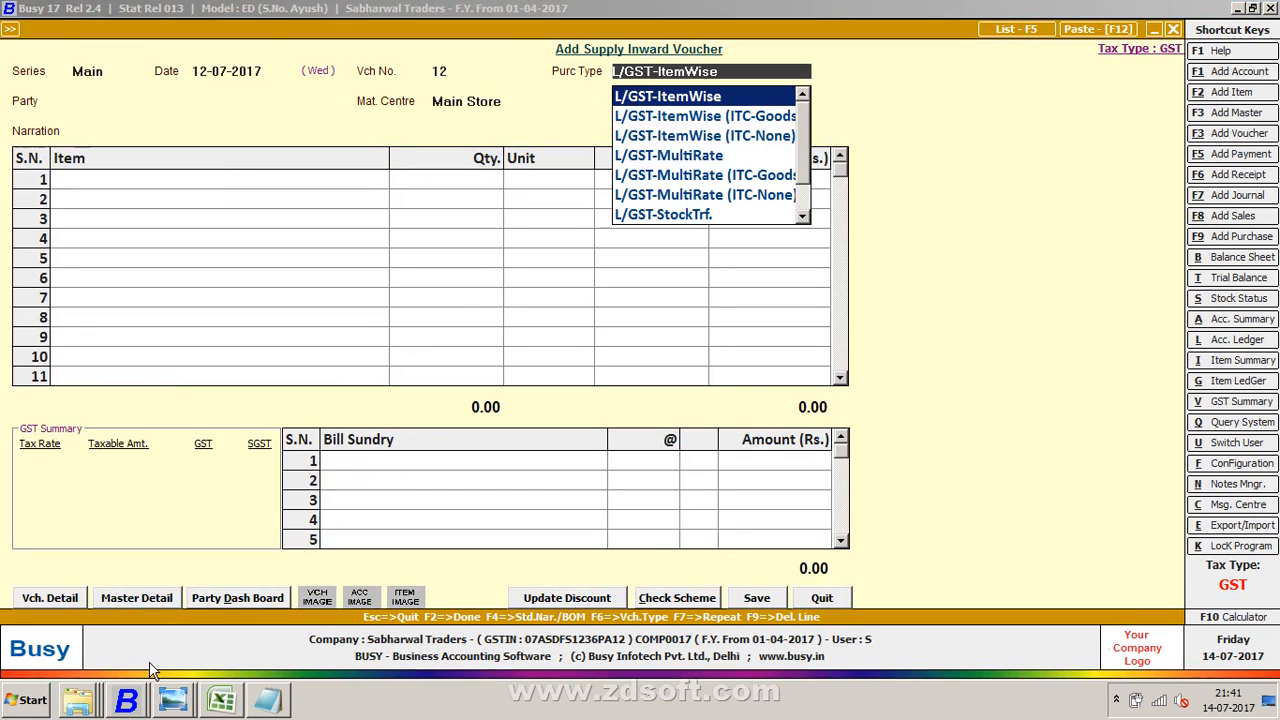
pyautogui.press('Return')
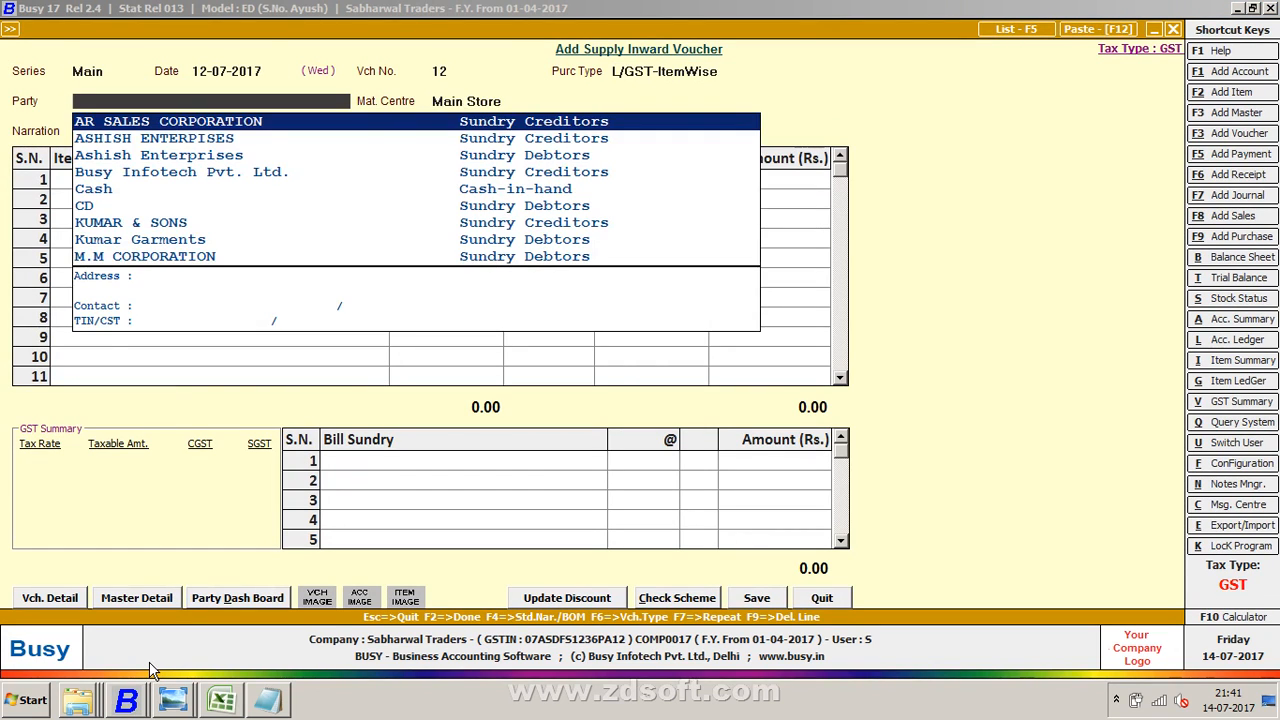
pyautogui.press('Down')
pyautogui.press('Return')
pyautogui.press('Return')
pyautogui.press('Return')
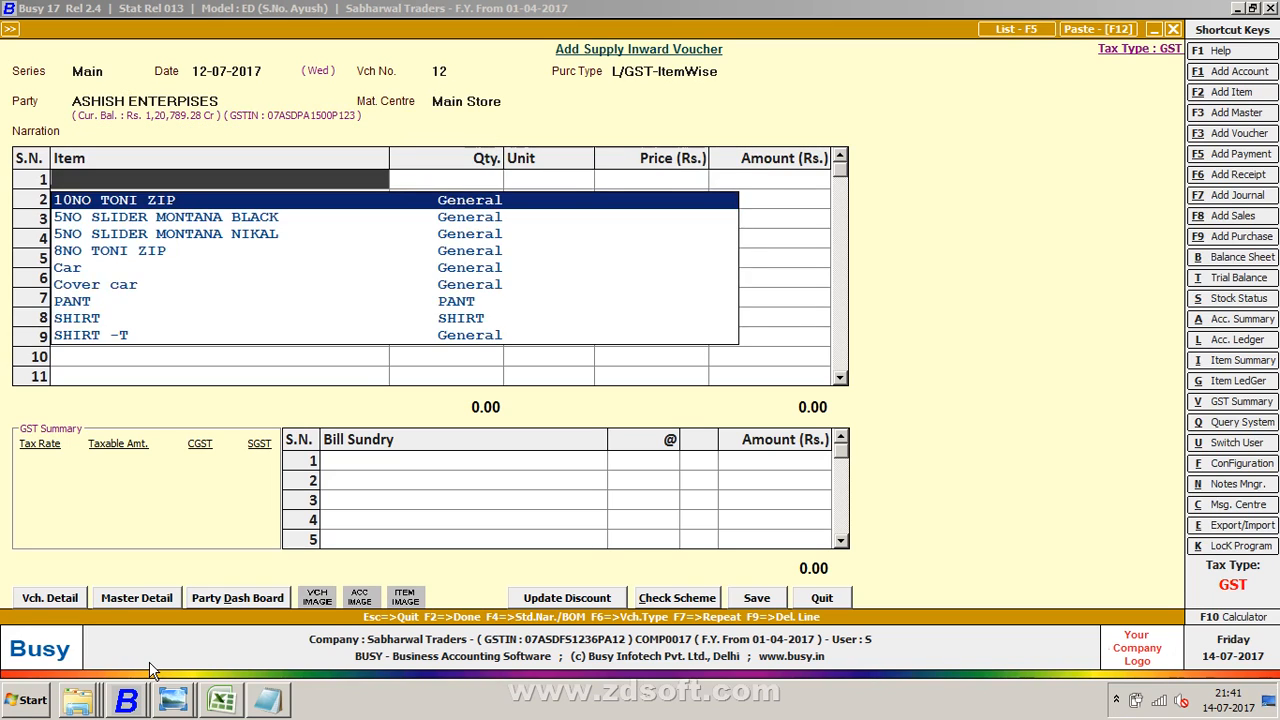
# - Add 10NO TONI ZIP with quantity 100 Pcs. at Rs. 300, accepting 9% CGST and 9% SGST
pyautogui.press('Return')
pyautogui.write('10')
pyautogui.press('Return')
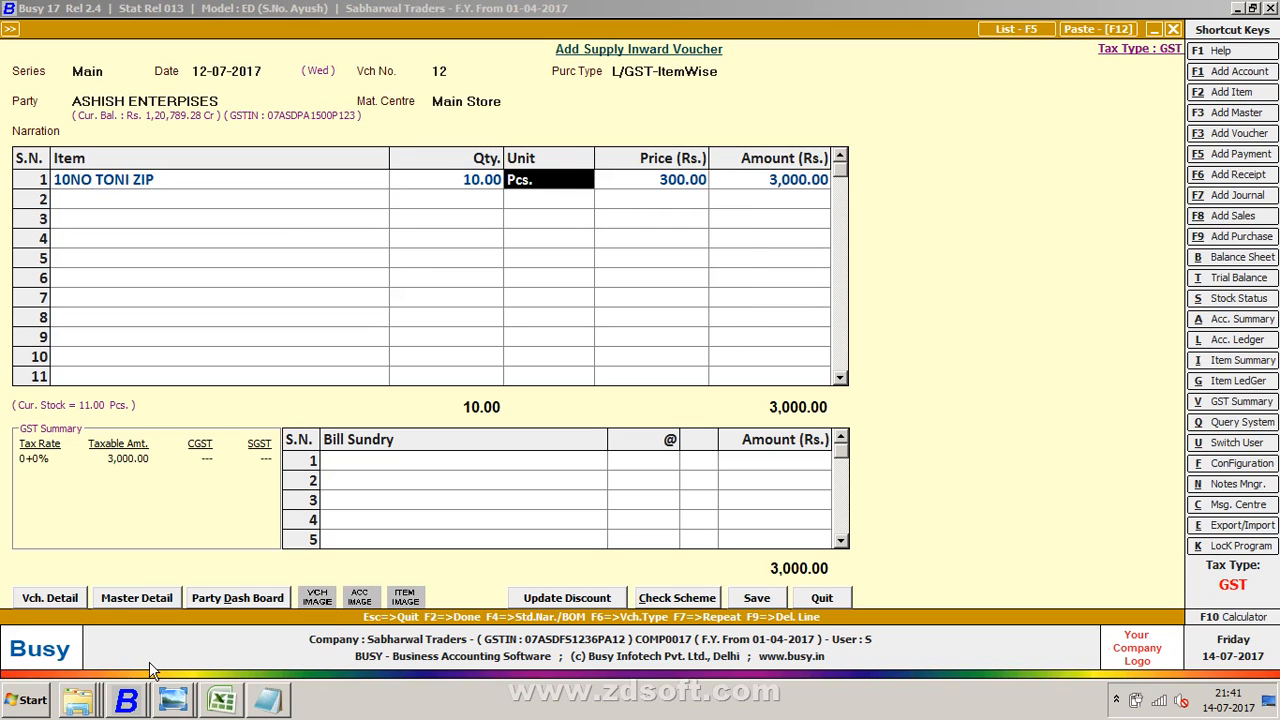
pyautogui.hotkey('shift', 'Tab')
pyautogui.write('100')
pyautogui.press('Return')
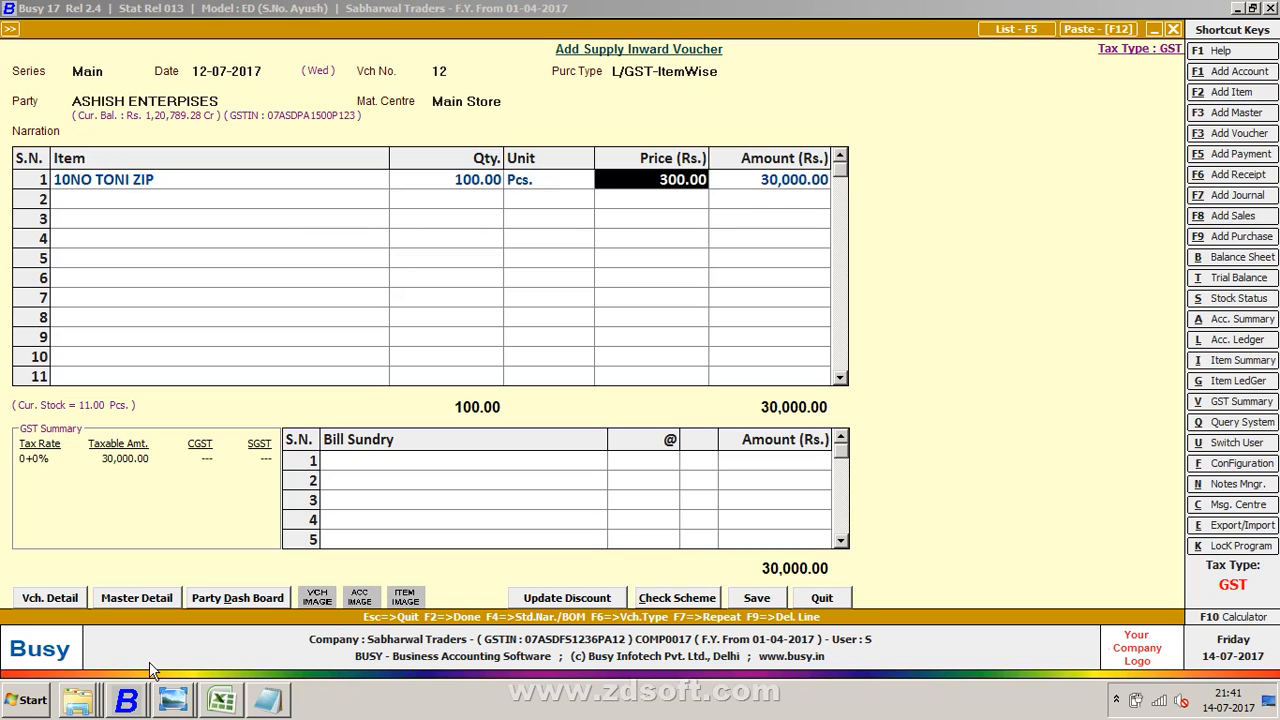
pyautogui.press('Return')
pyautogui.press('Return')
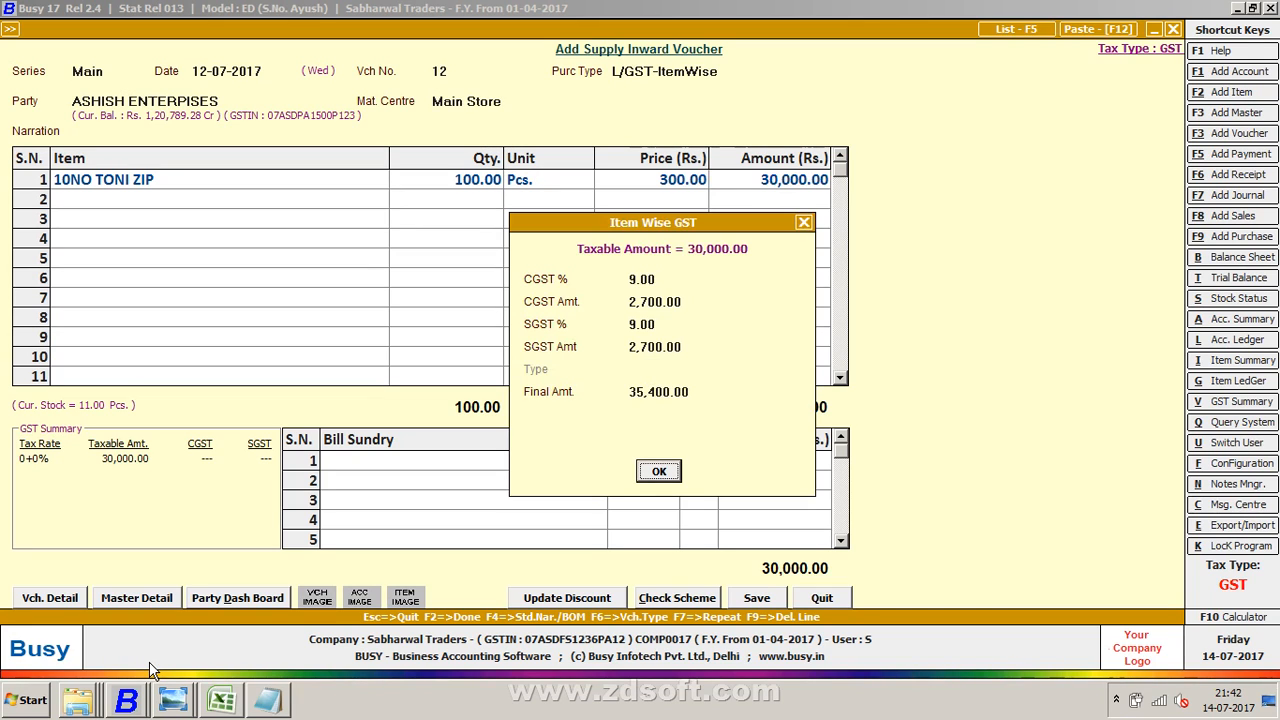
pyautogui.press('Return')
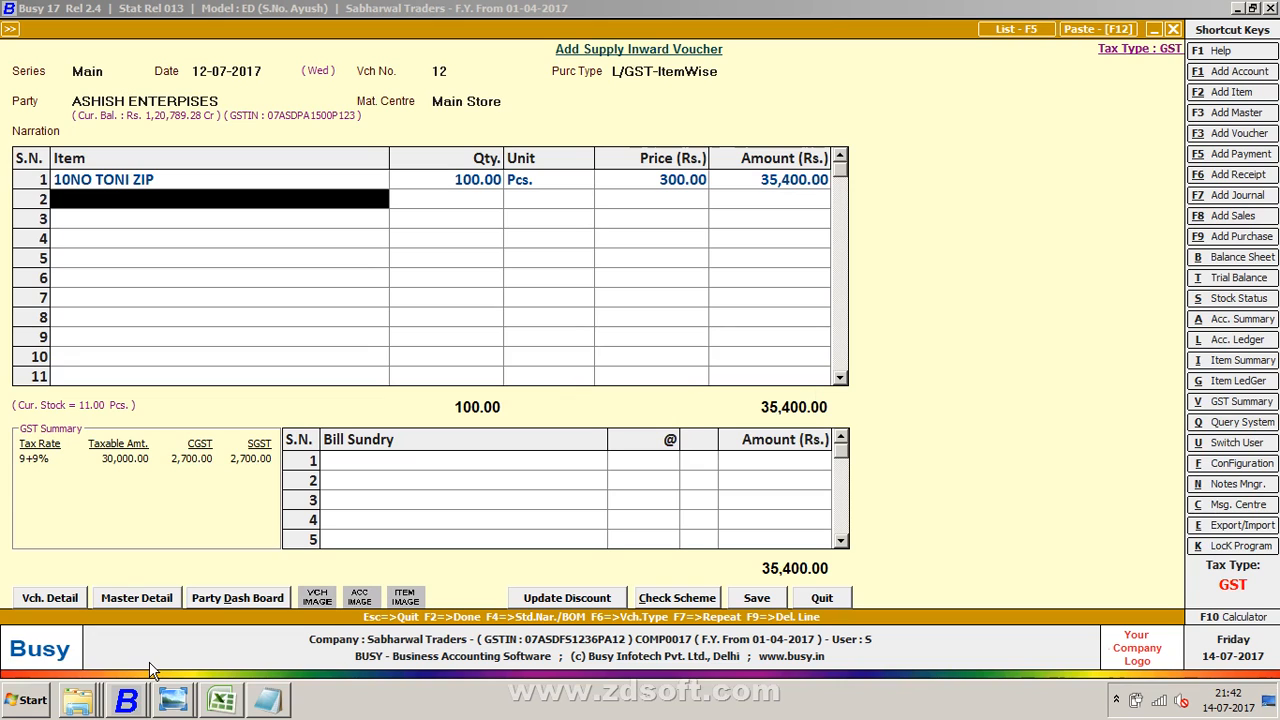
# - Finish the item lines, enter purchase bill number 12 in the GST reporting details and save the supply inward voucher
pyautogui.press('Return')
pyautogui.press('Return')
pyautogui.write('12')
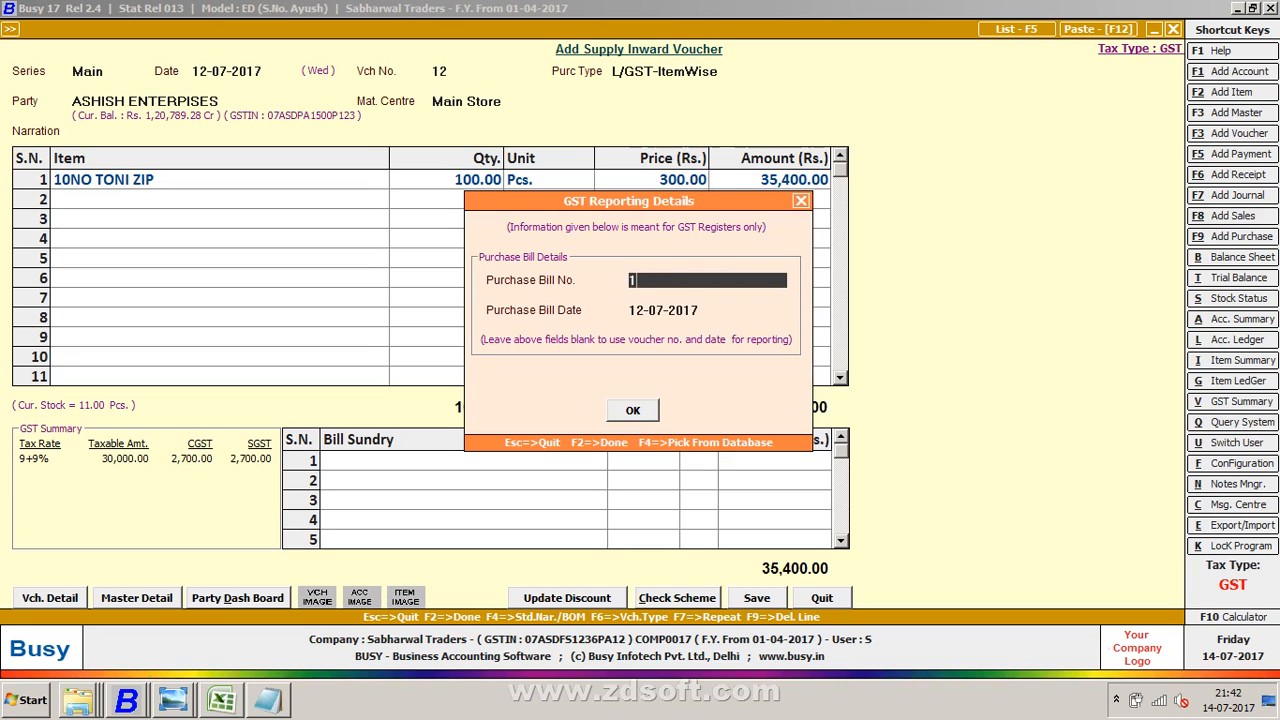
pyautogui.press('Return')
pyautogui.press('Return')
pyautogui.press('Return')
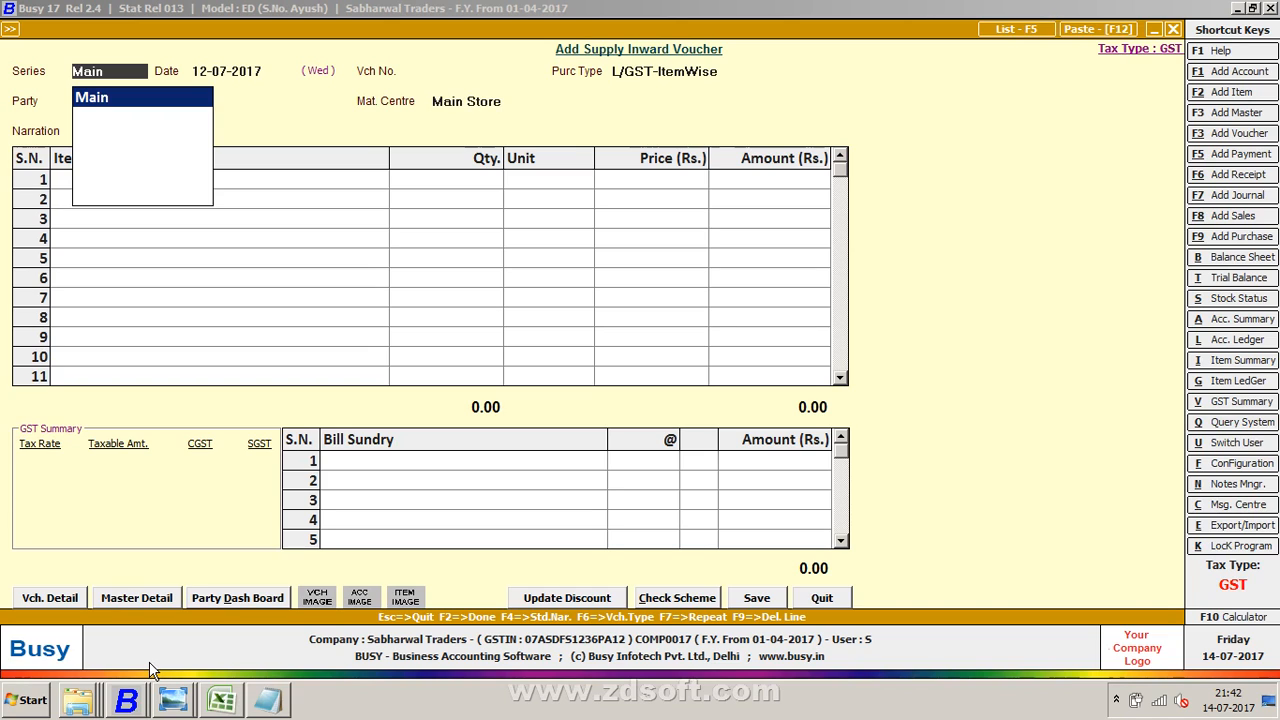
# - Calculate 10 × 250 in the built-in calculator and close it
pyautogui.press('F10')
pyautogui.write('1')
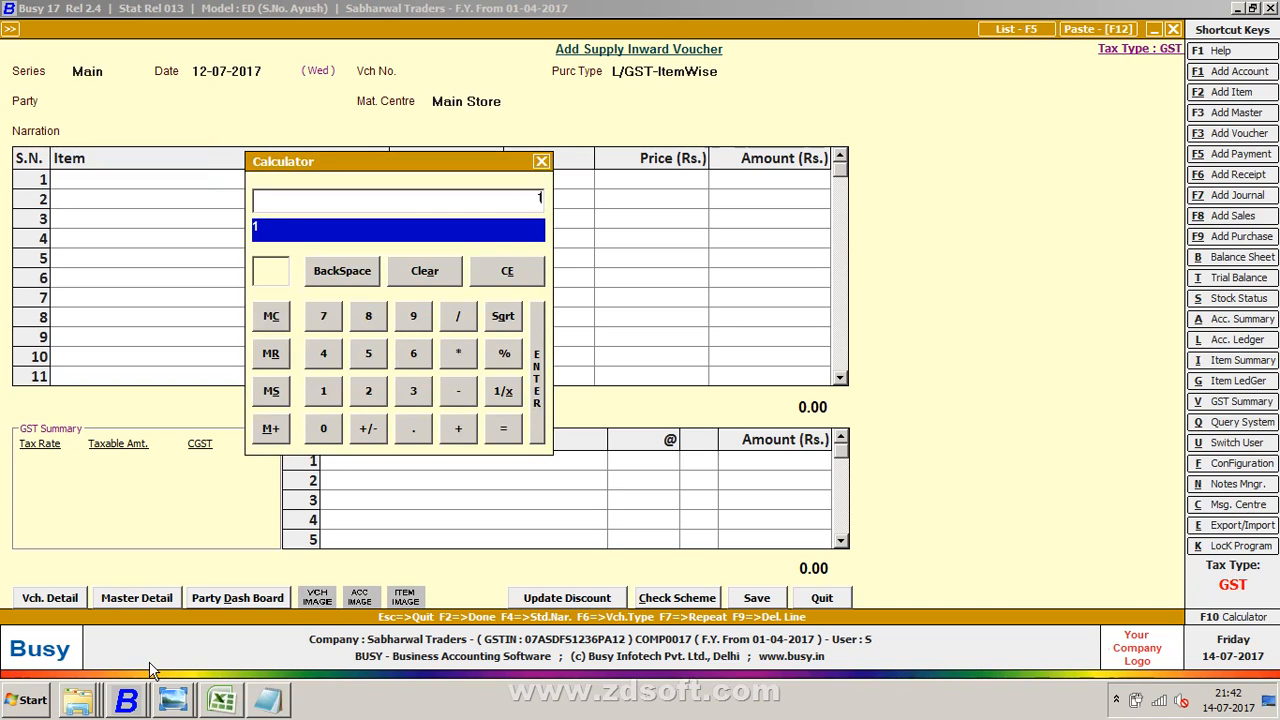
pyautogui.write('0*250')
pyautogui.press('Return')
pyautogui.write('*')
pyautogui.press('Escape')
# - Leave the supply inward voucher entry and open a new debit note
pyautogui.press('Escape')
pyautogui.press('Escape')
pyautogui.press('Down')
pyautogui.press('Down')
pyautogui.press('Down')
pyautogui.press('Down')
pyautogui.press('Down')
pyautogui.press('Down')
pyautogui.press('Down')
pyautogui.press('Down')
pyautogui.press('Down')
pyautogui.press('Down')
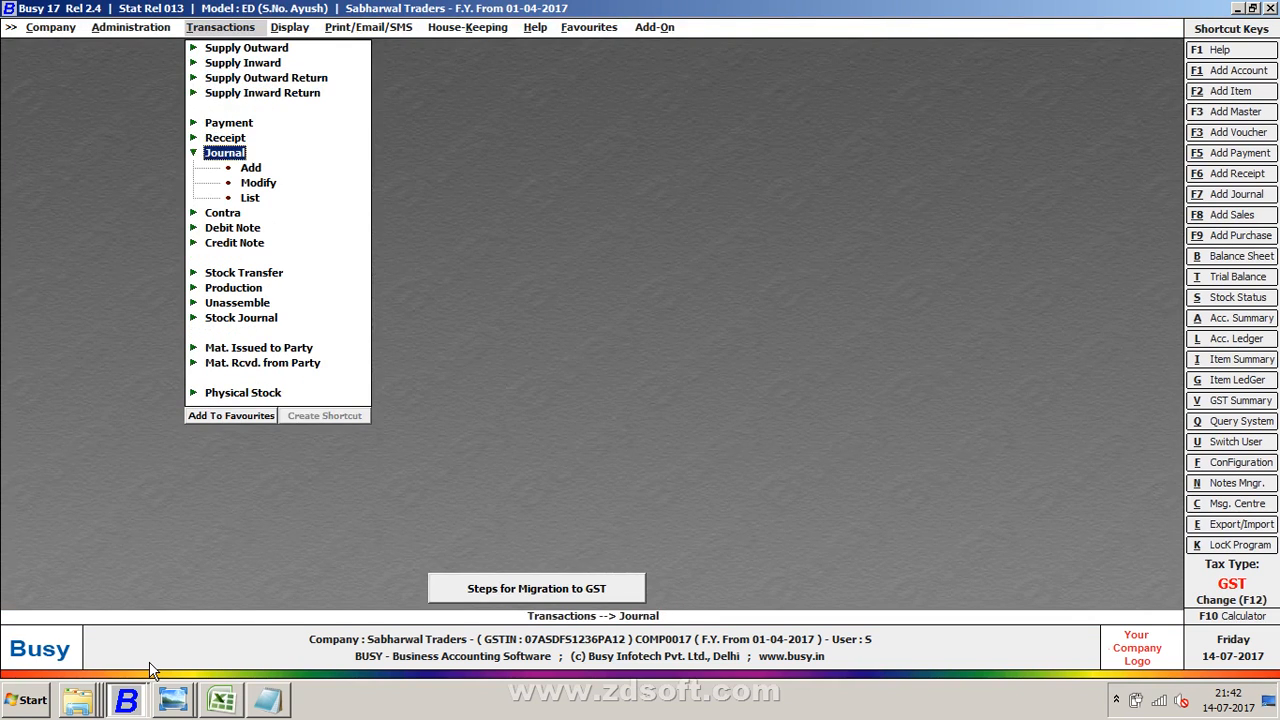
pyautogui.press('Return')
pyautogui.press('Return')
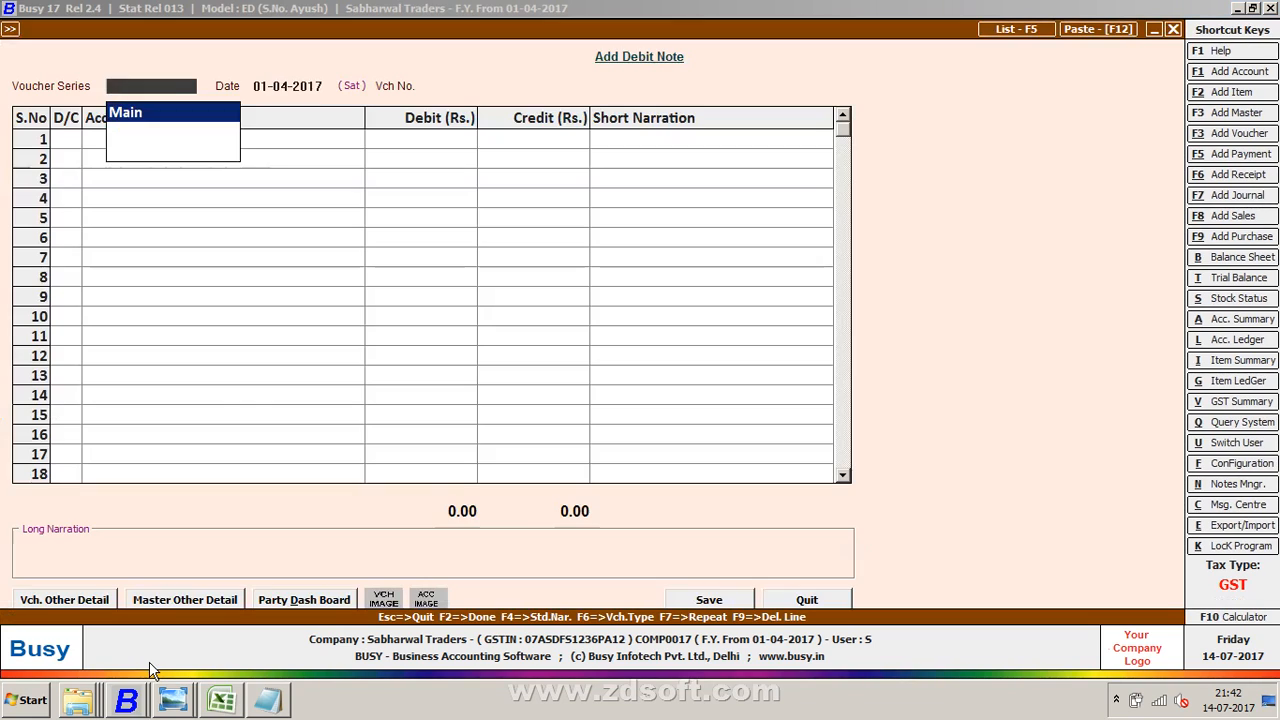
# - Set the debit note's series to Main and its date to 30-04-2017, and begin a debit line
pyautogui.press('Return')
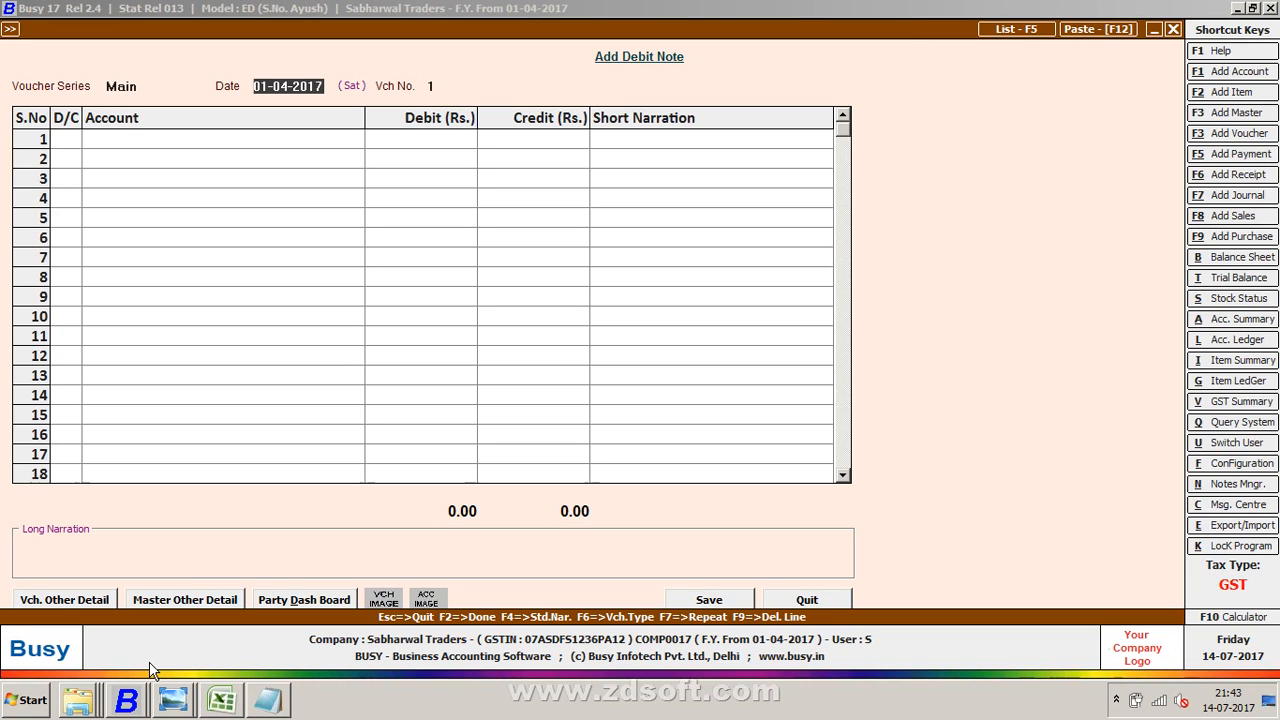
pyautogui.write('30-04-2017')
pyautogui.press('Return')
pyautogui.press('Return')
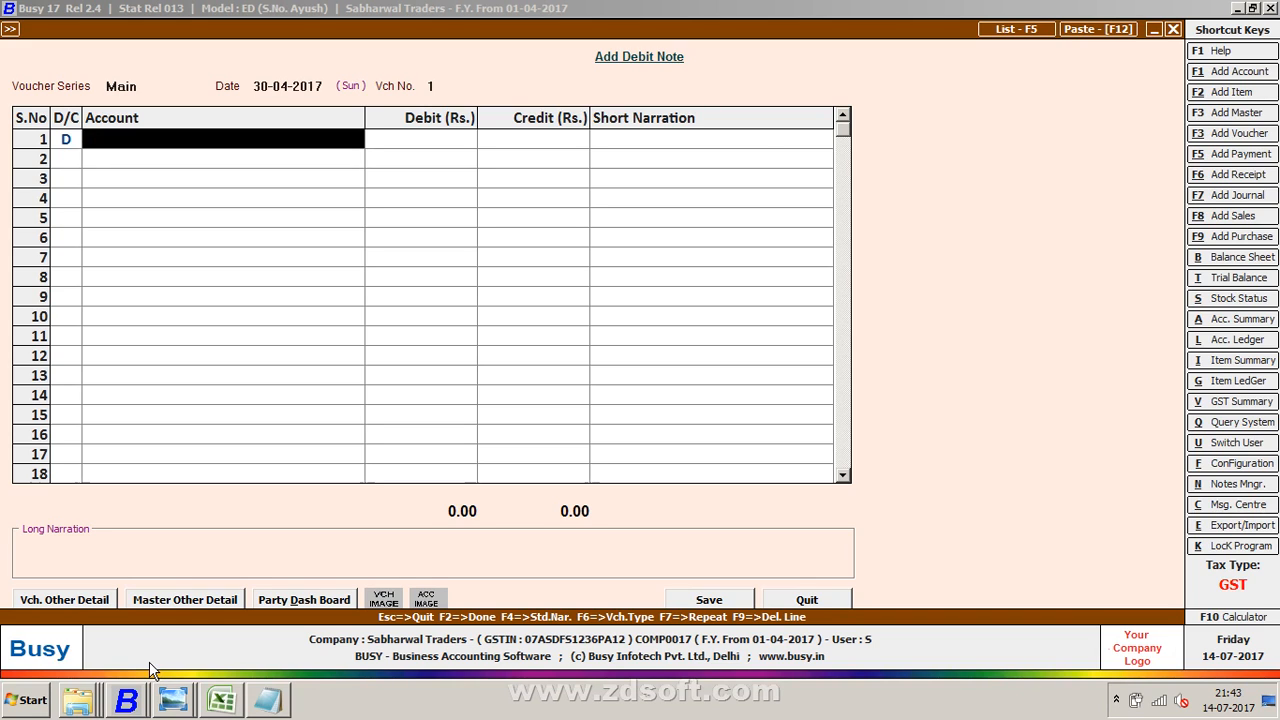
# - Debit ASHISH ENTERPISES with Rs. 2,500 on the first line and begin a credit line
pyautogui.write('ash')
pyautogui.press('Return')
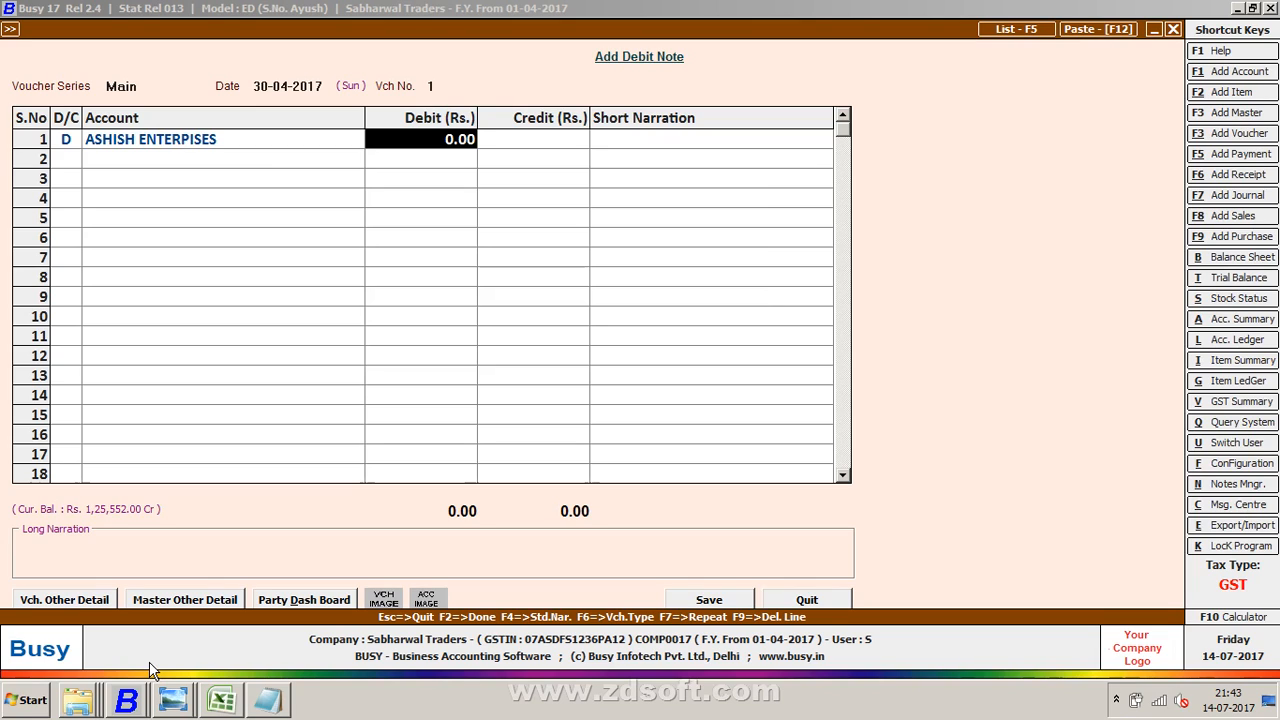
pyautogui.write('100000')
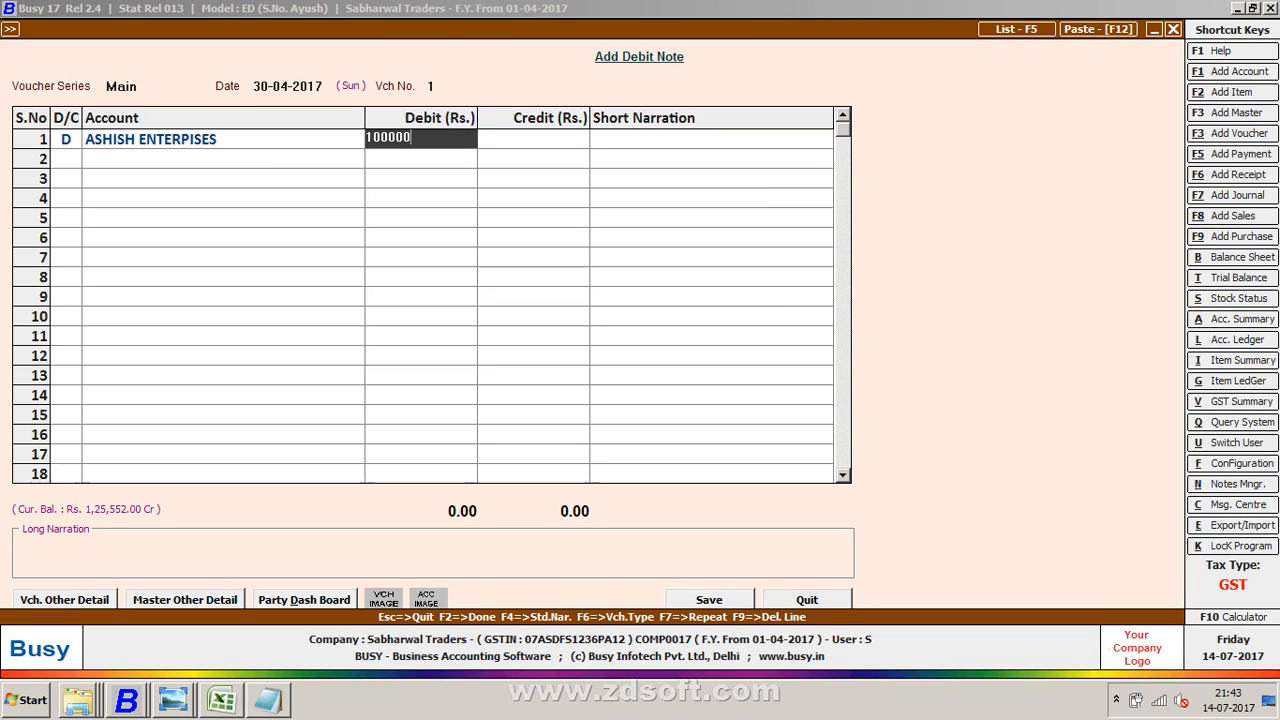
pyautogui.press('BackSpace')
pyautogui.press('BackSpace')
pyautogui.press('BackSpace')
pyautogui.press('BackSpace')
pyautogui.press('BackSpace')
pyautogui.press('BackSpace')
pyautogui.write('2500')
pyautogui.press('Return')
pyautogui.press('Return')
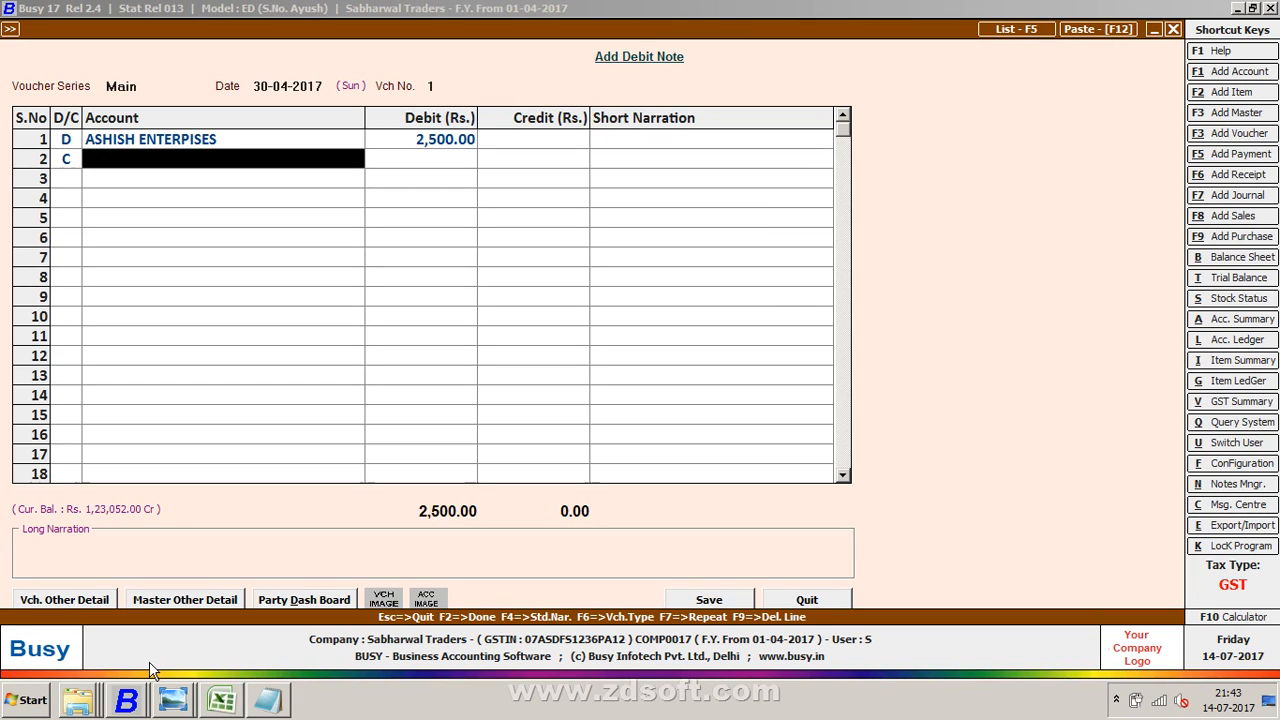
# - Create an account named DEBIT NOTE under the Purchase group from the debit note's credit line and save it
pyautogui.hotkey('alt', 'f1')
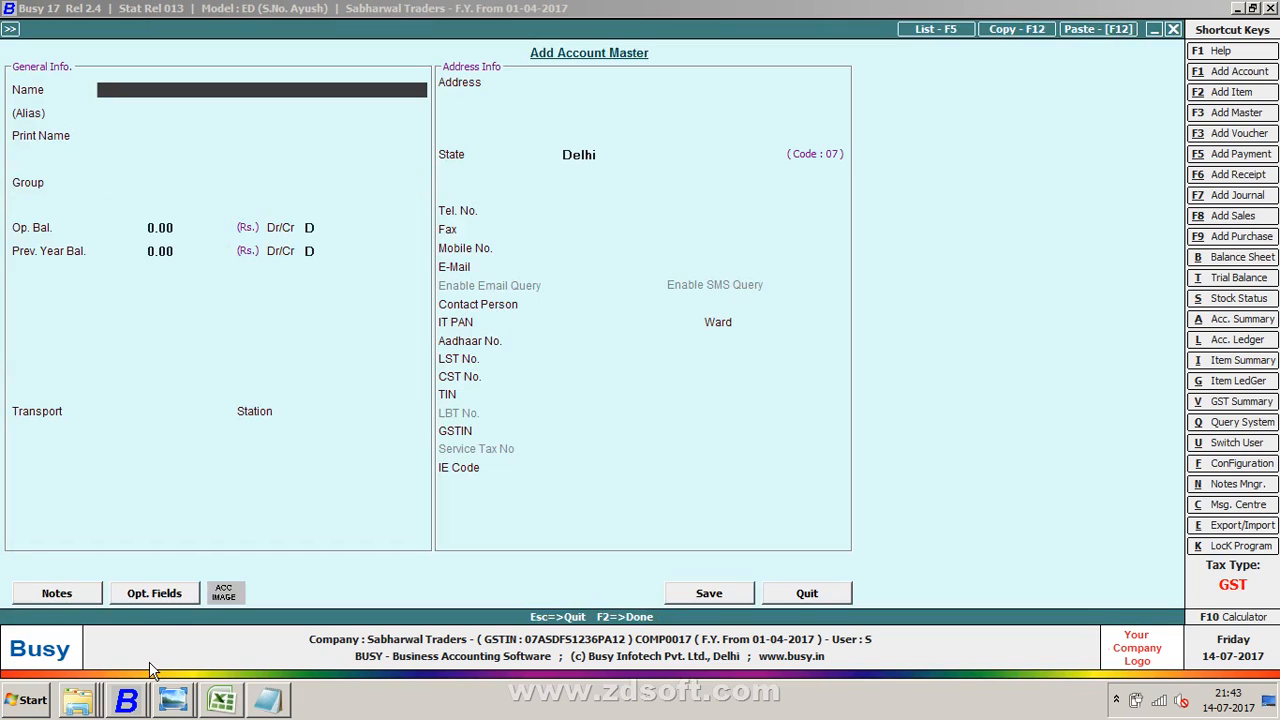
pyautogui.write('DEBIT NOTE')
pyautogui.press('Return')
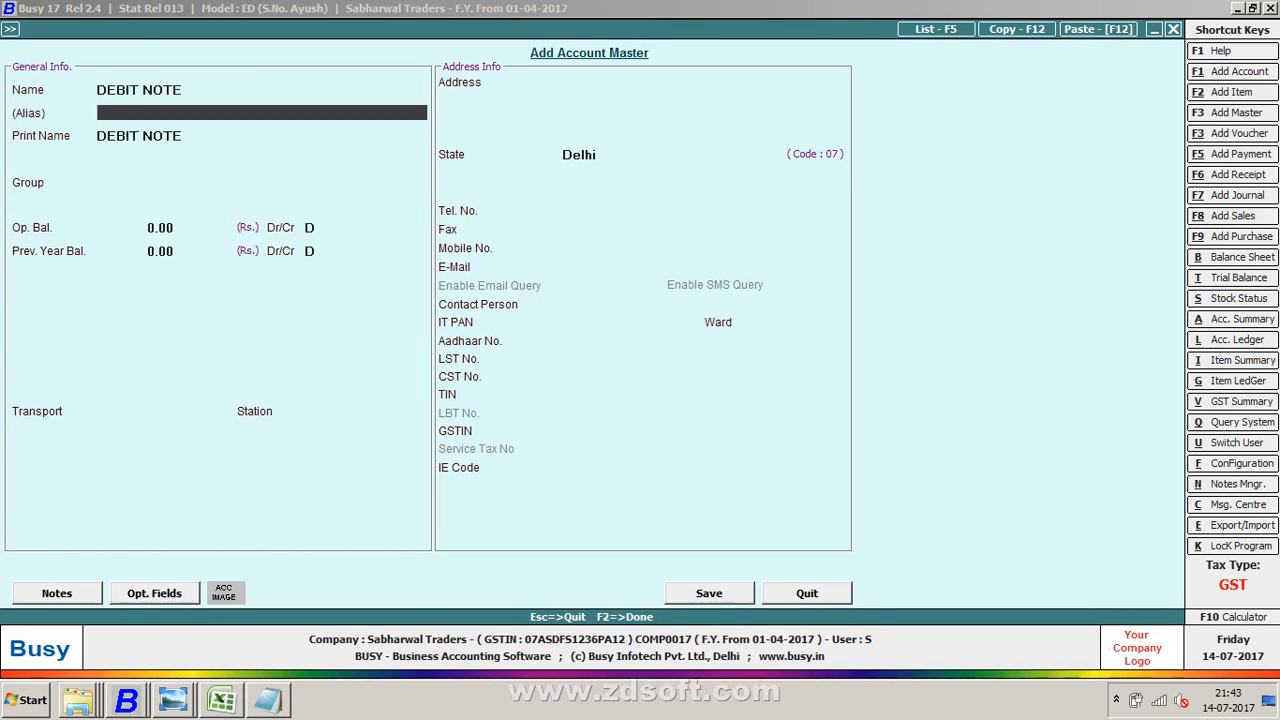
pyautogui.press('Return')
pyautogui.press('Return')
pyautogui.write('p')
pyautogui.press('Return')
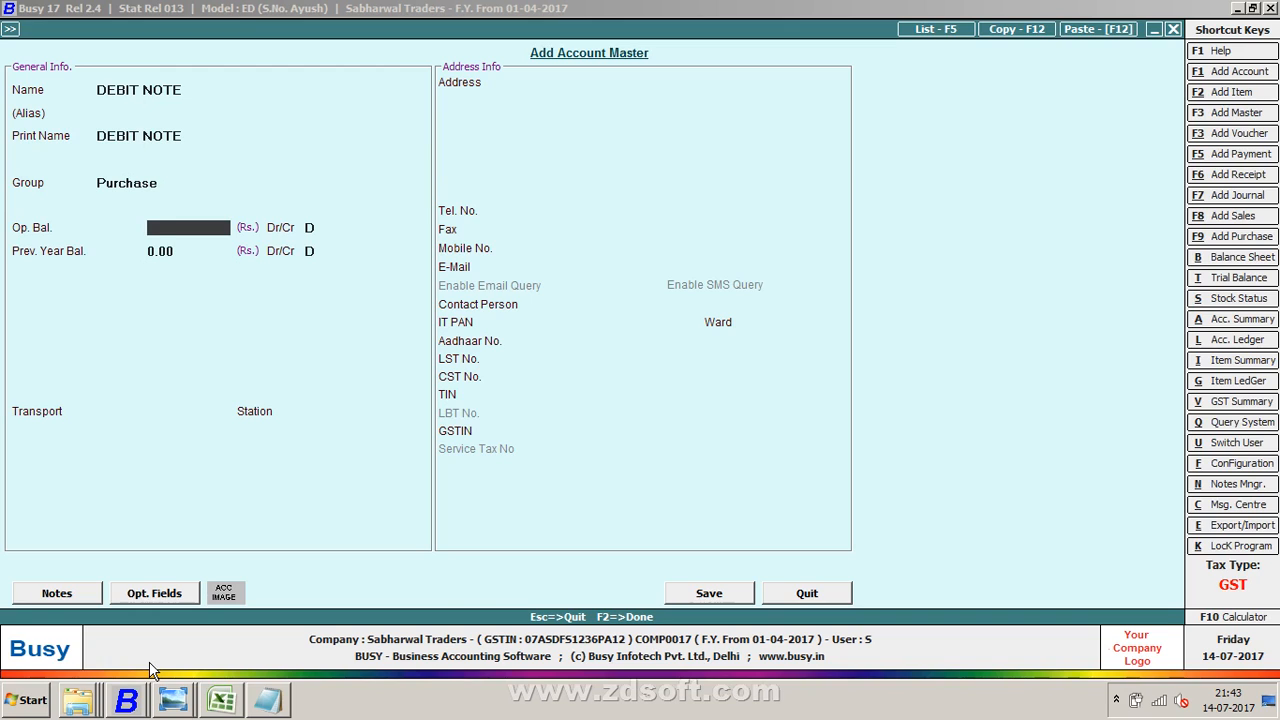
pyautogui.press('F2')
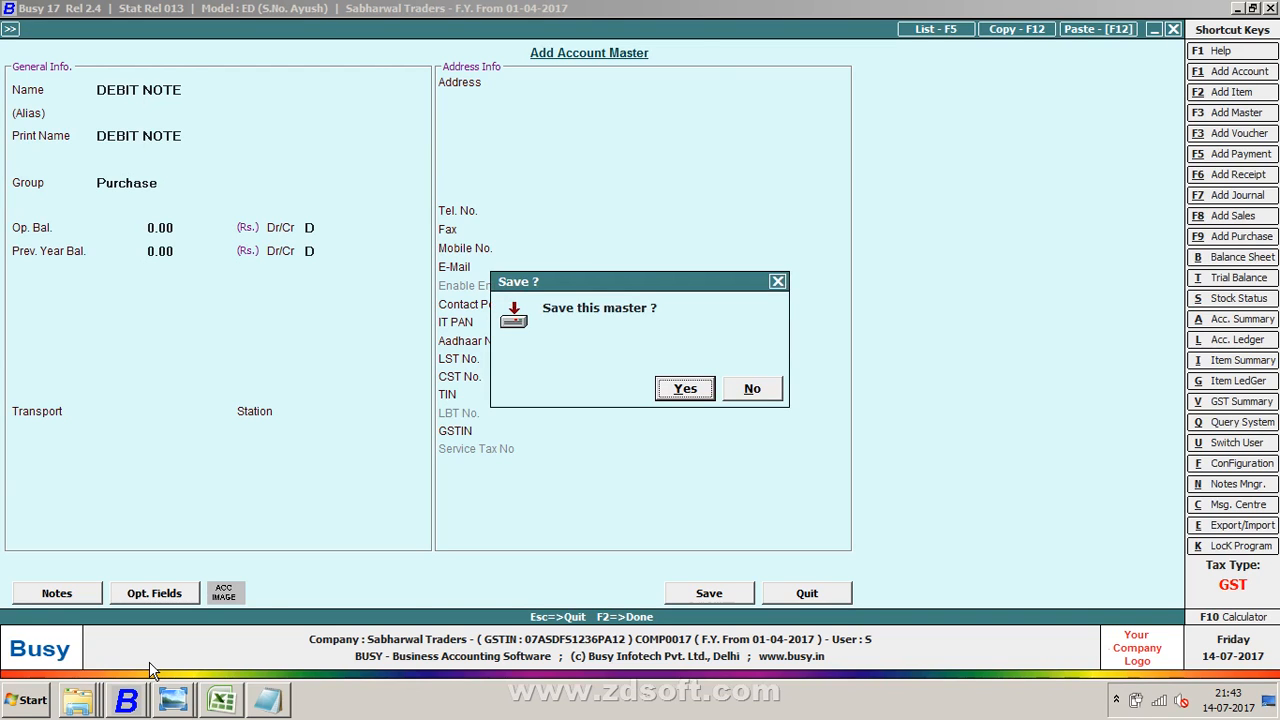
pyautogui.press('Return')
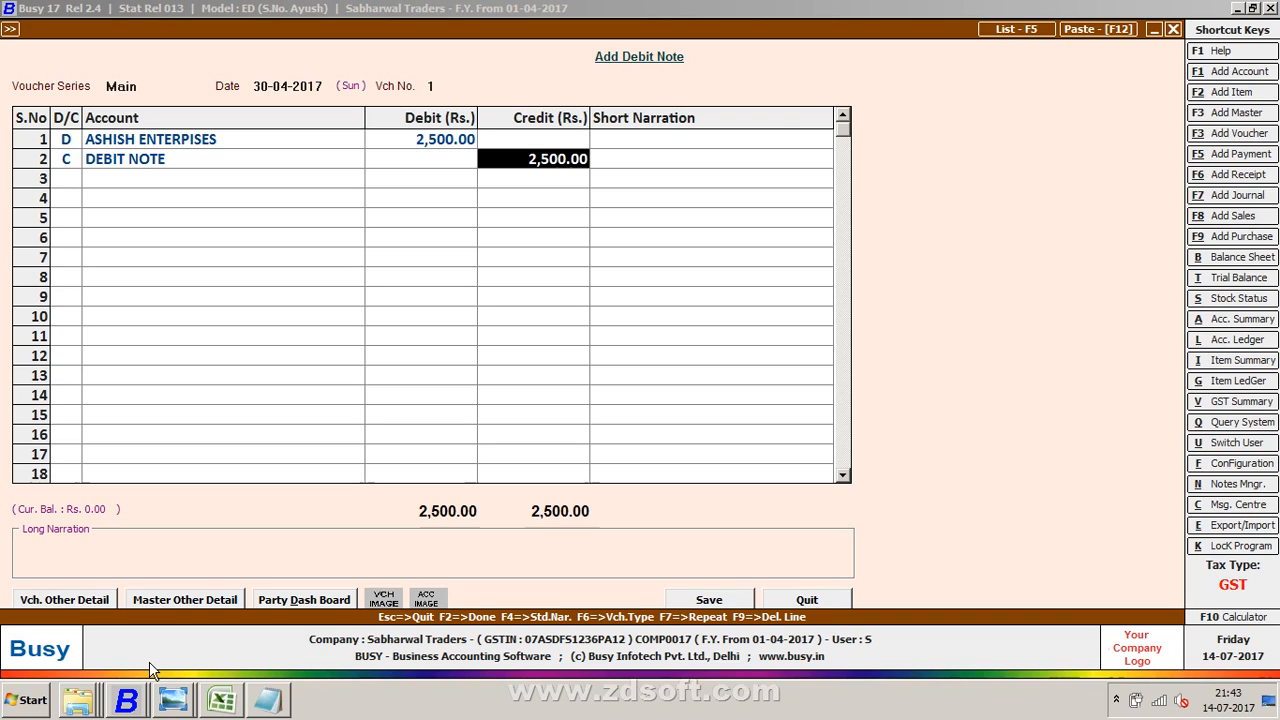
# - Credit the DEBIT NOTE account with Rs. 2,500, leave the narrations blank and save the debit note
pyautogui.press('Return')
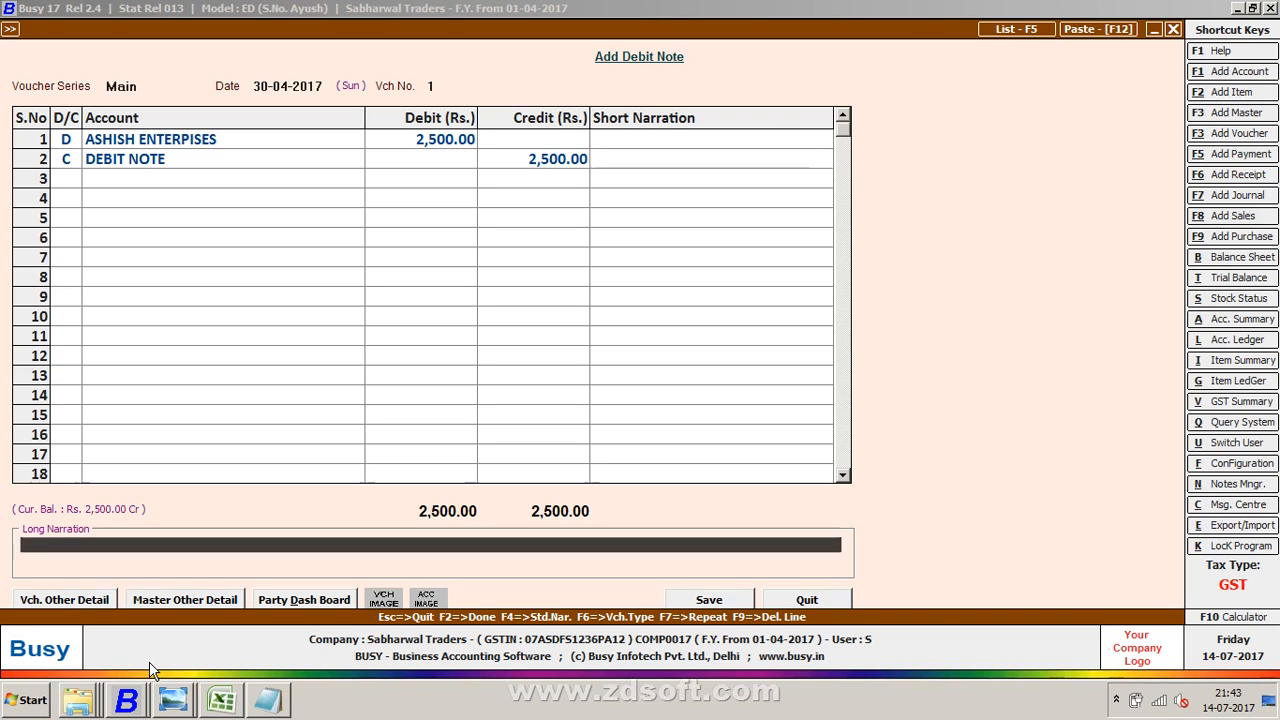
pyautogui.press('Return')
pyautogui.press('Return')
pyautogui.press('Return')
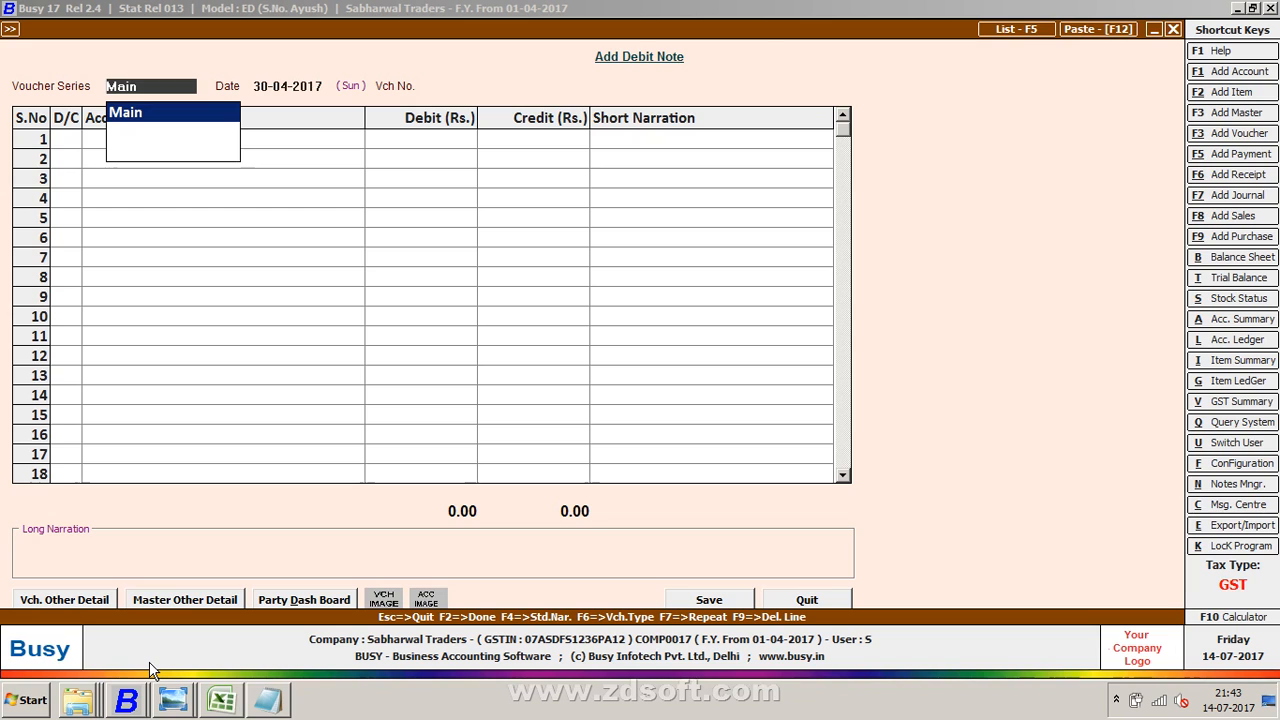
# - Leave the new blank debit note without entering anything and open the list of debit notes
pyautogui.press('Return')
pyautogui.press('Return')
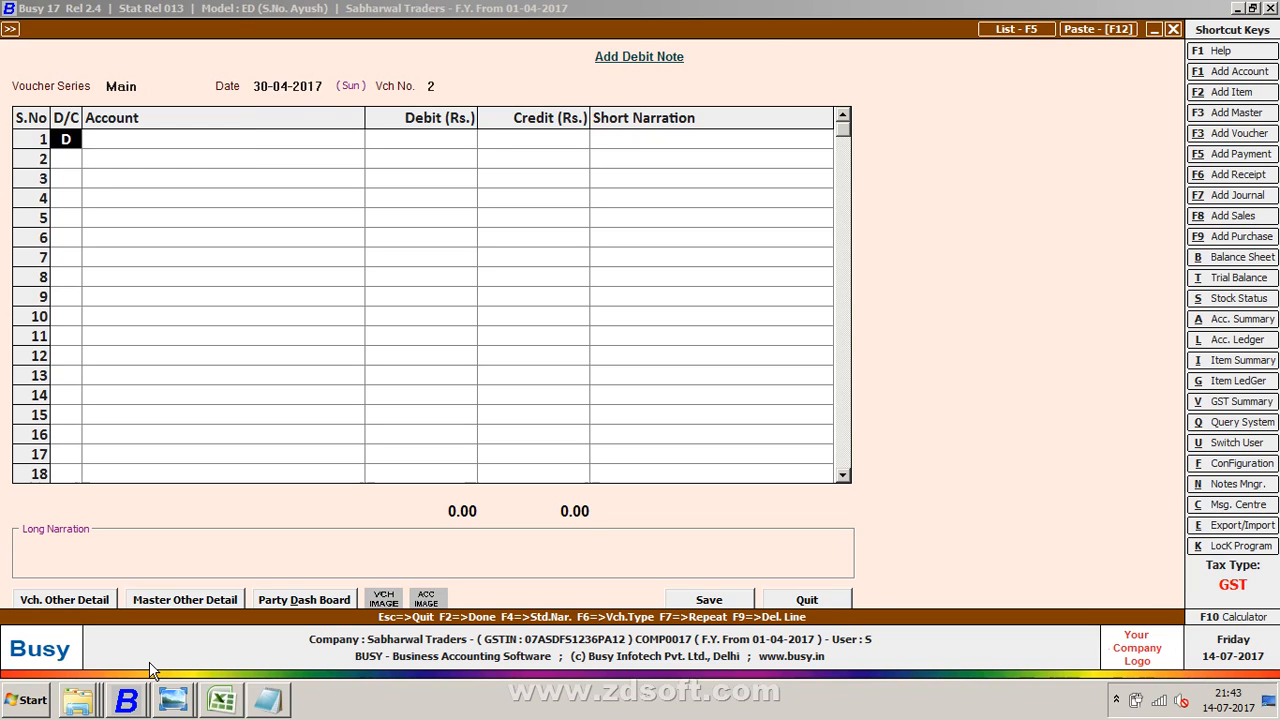
pyautogui.press('Escape')
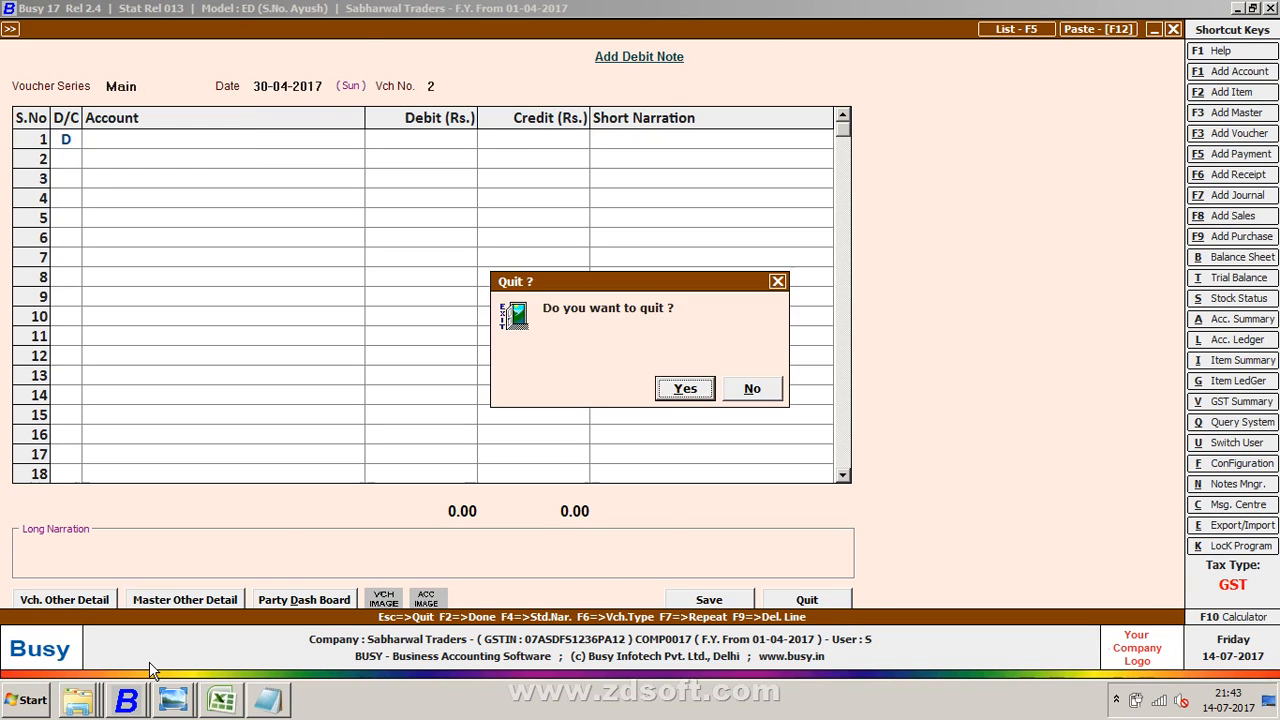
pyautogui.press('Return')
pyautogui.press('Down')
pyautogui.press('Down')
pyautogui.press('Return')
pyautogui.press('Escape')
pyautogui.press('Return')
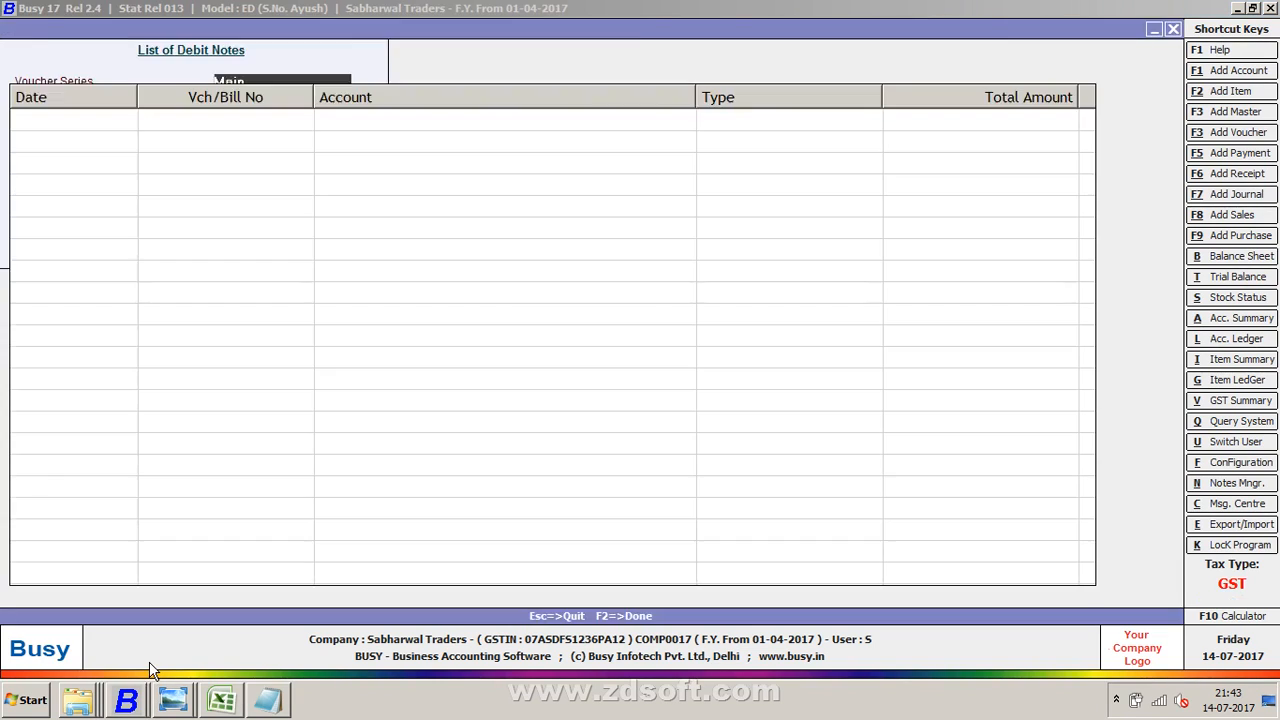
# - List the debit notes of the Main series and open ASHISH ENTERPISES' voucher for modification
pyautogui.press('Return')
pyautogui.press('Return')
pyautogui.press('Return')
pyautogui.press('Return')
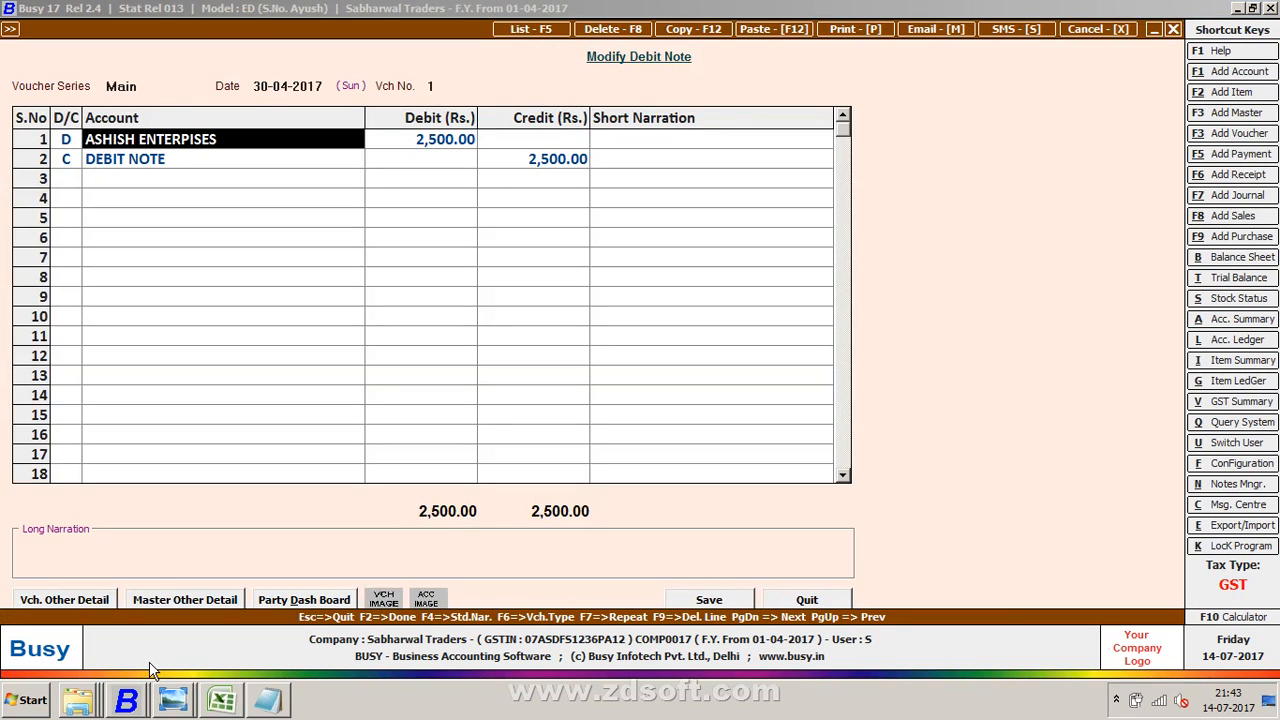
# - Insert a debit line for the CGST account between the ASHISH ENTERPISES and DEBIT NOTE lines
pyautogui.press('Return')
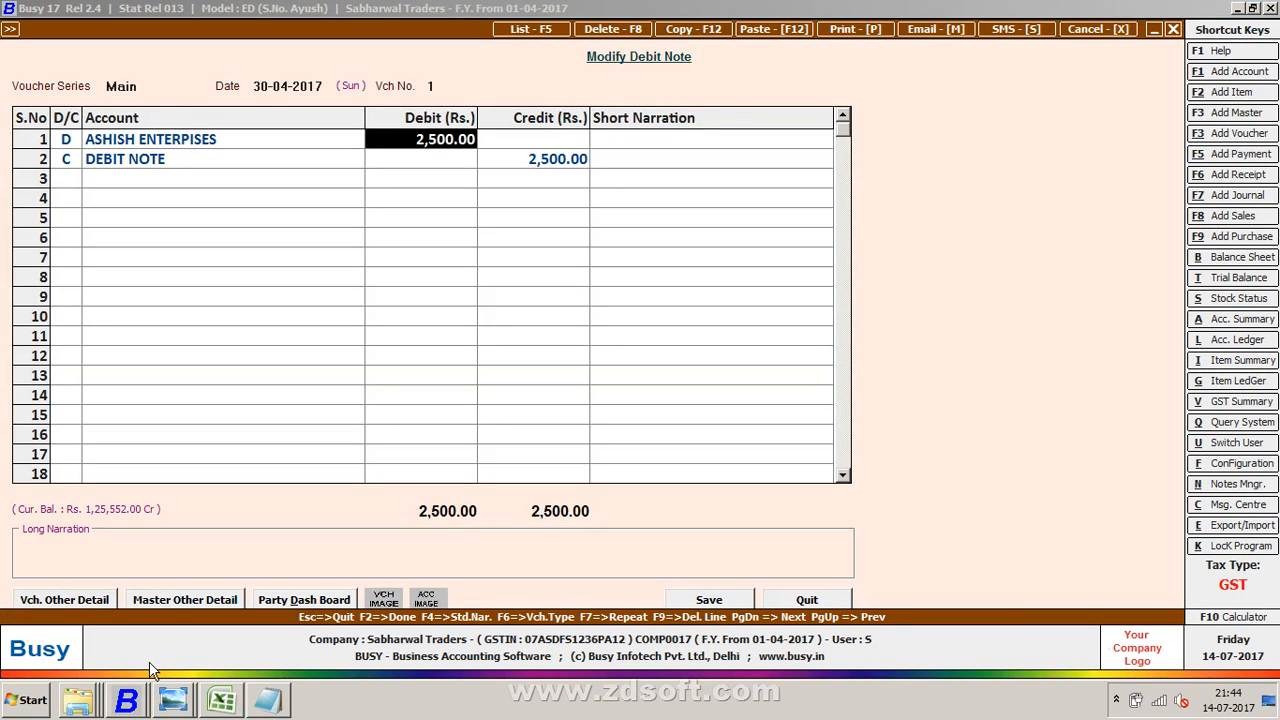
pyautogui.press('Return')
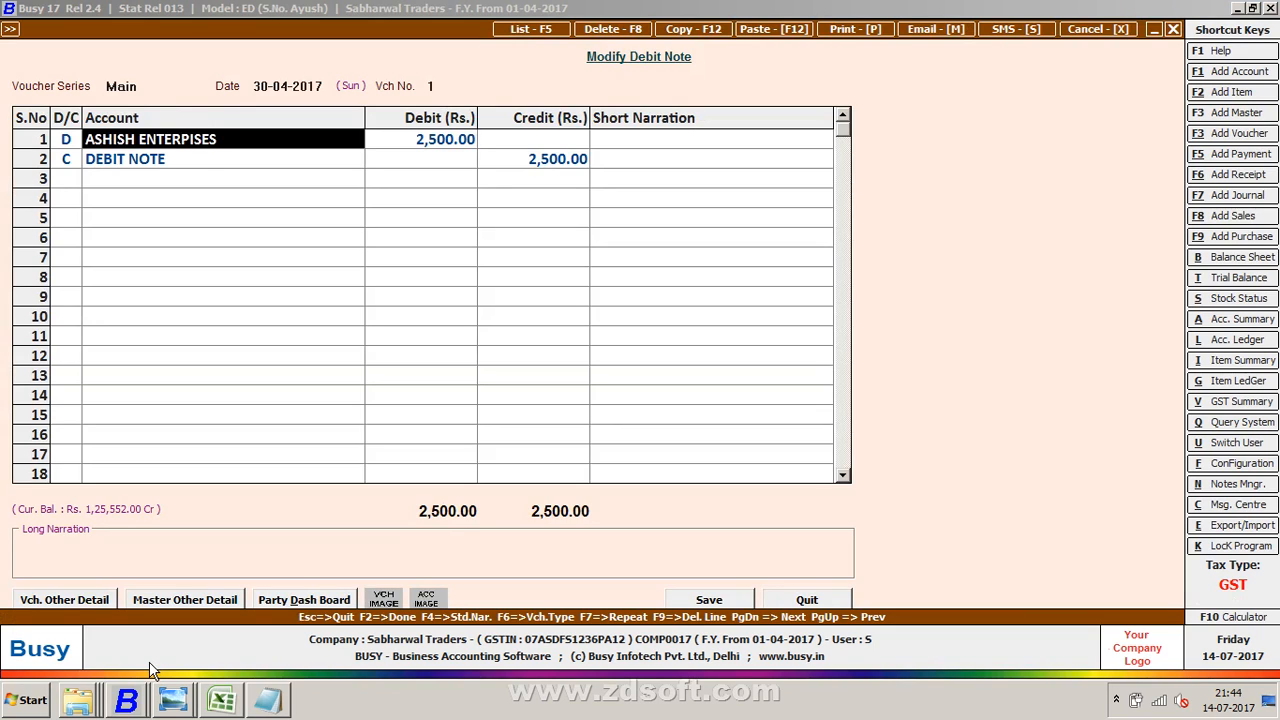
pyautogui.press('Insert')
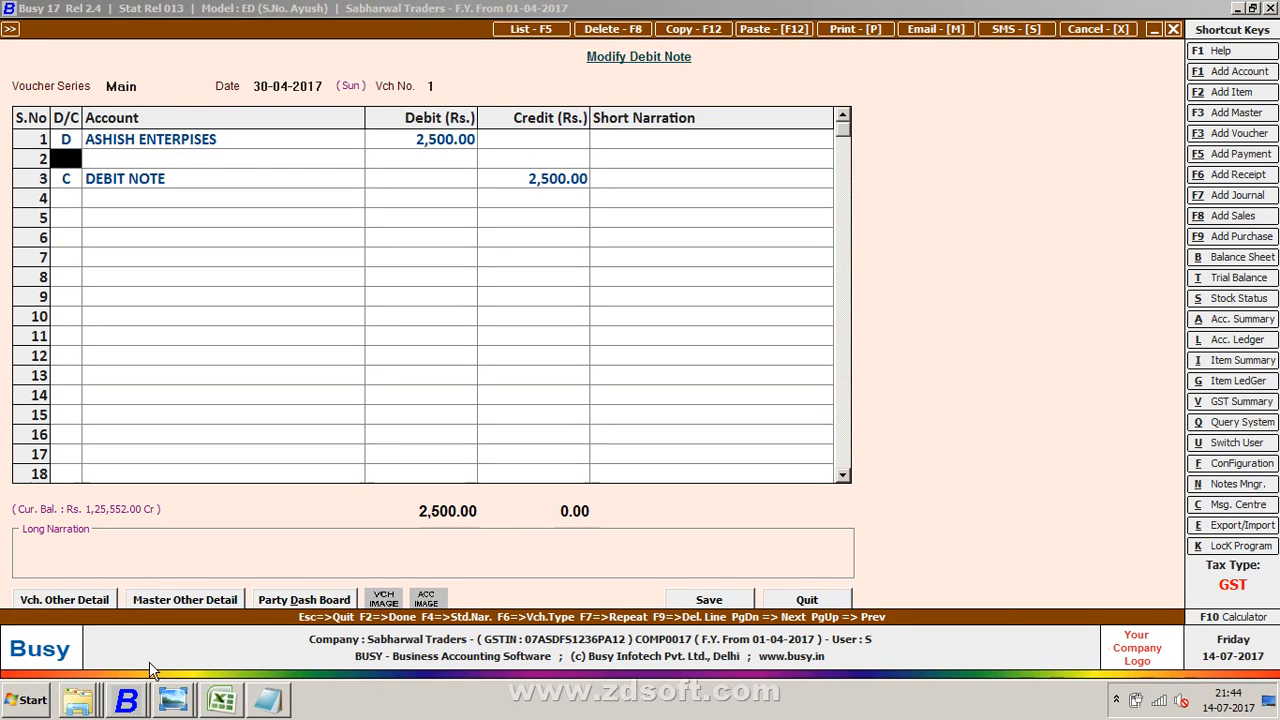
pyautogui.write('d')
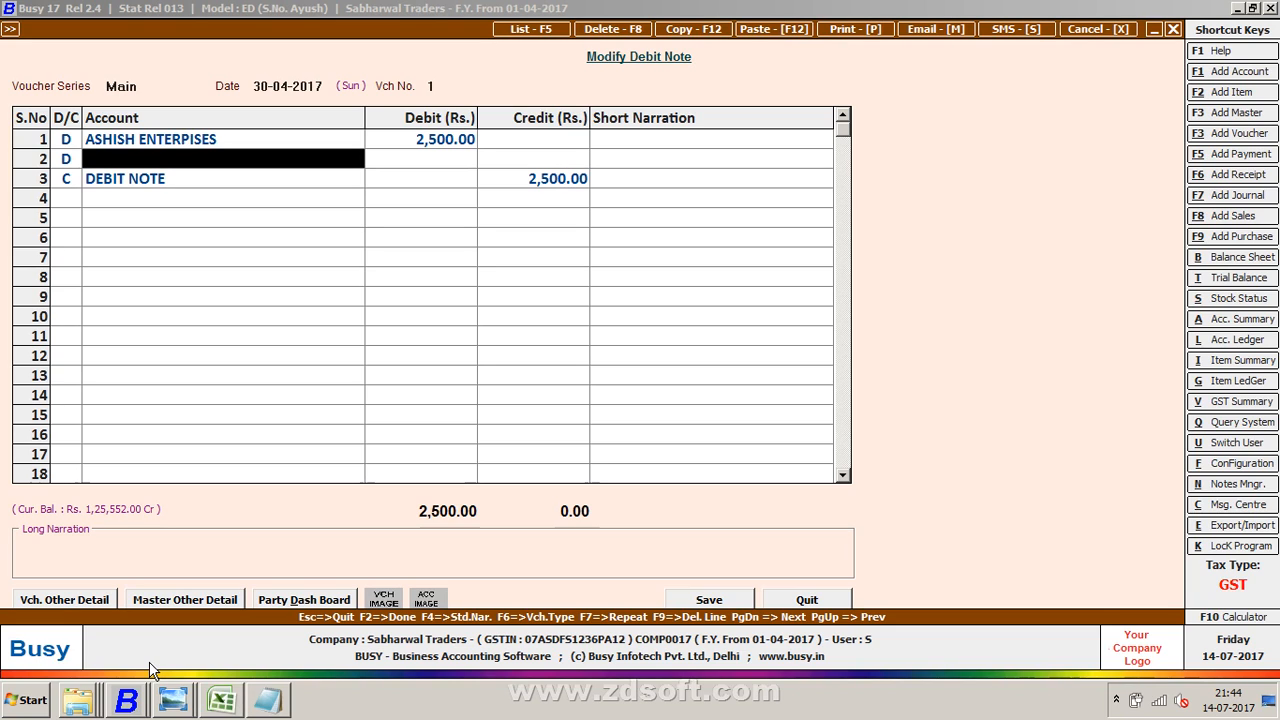
pyautogui.write('cg')
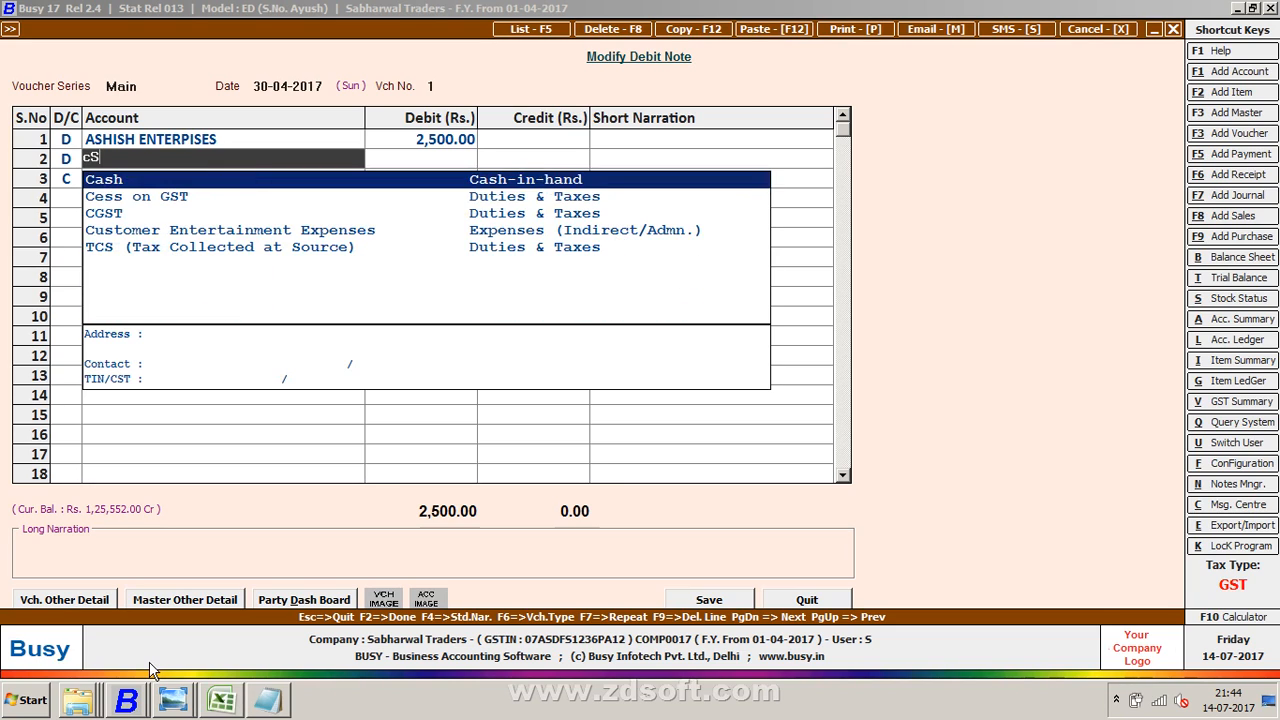
pyautogui.press('Return')
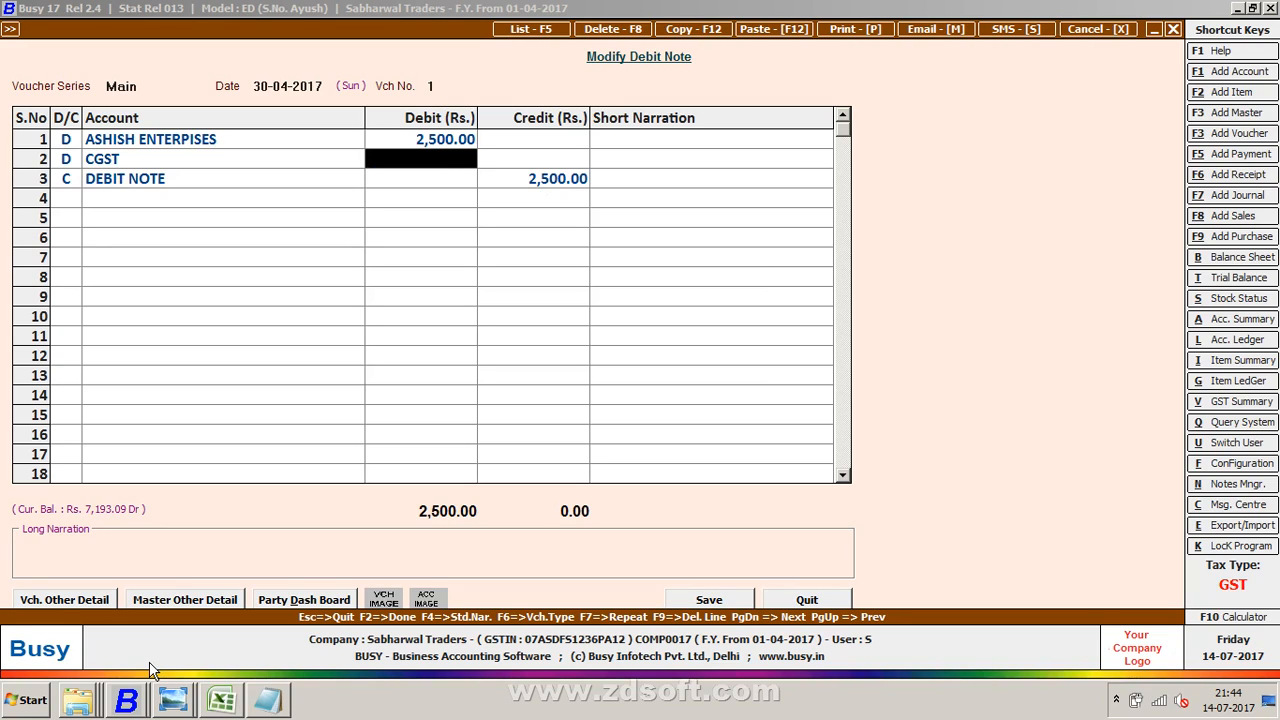
# - Set the CGST line's debit amount to Rs. 500
pyautogui.press('Return')
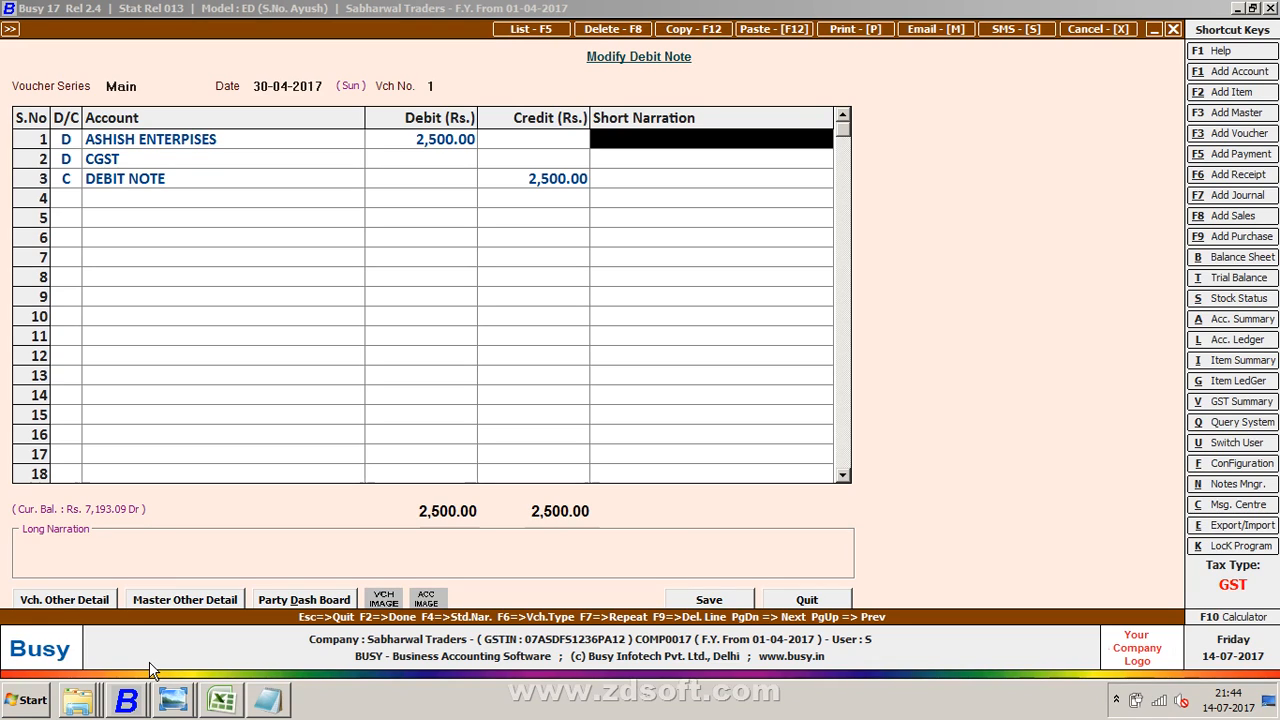
pyautogui.press('Return')
pyautogui.press('Return')
pyautogui.press('Return')
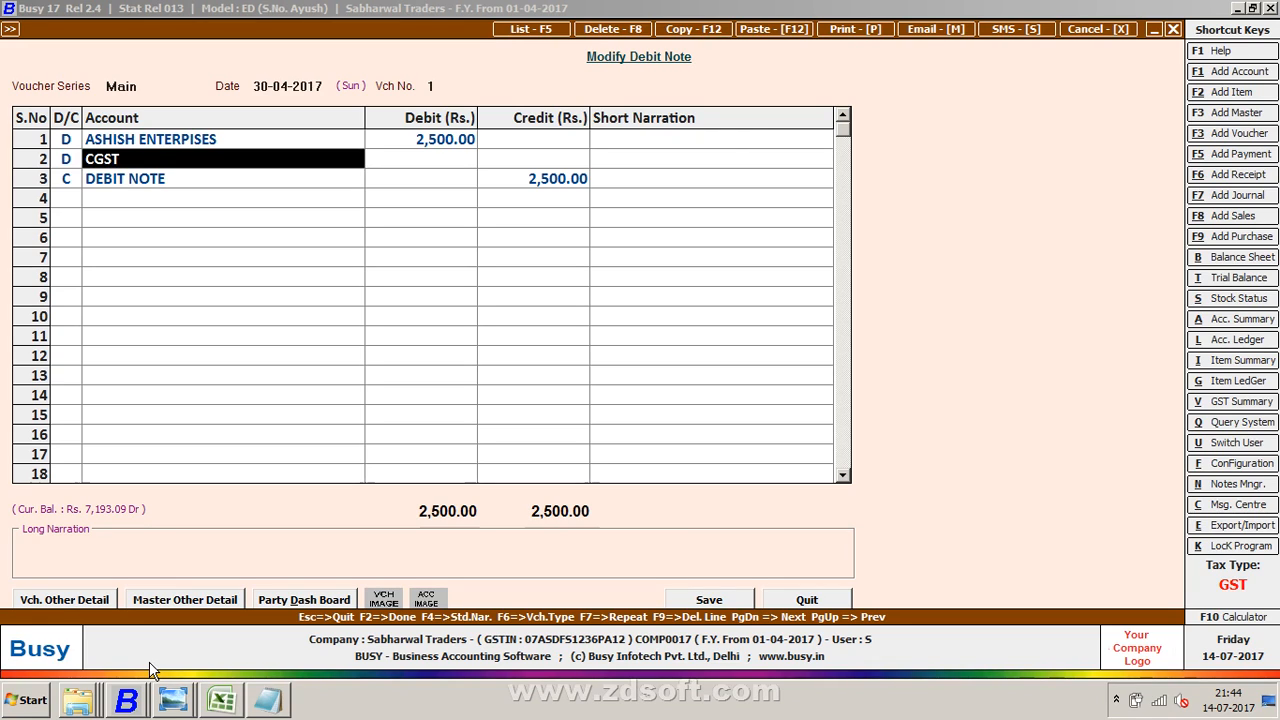
pyautogui.write('500')
pyautogui.press('Return')
pyautogui.press('Return')
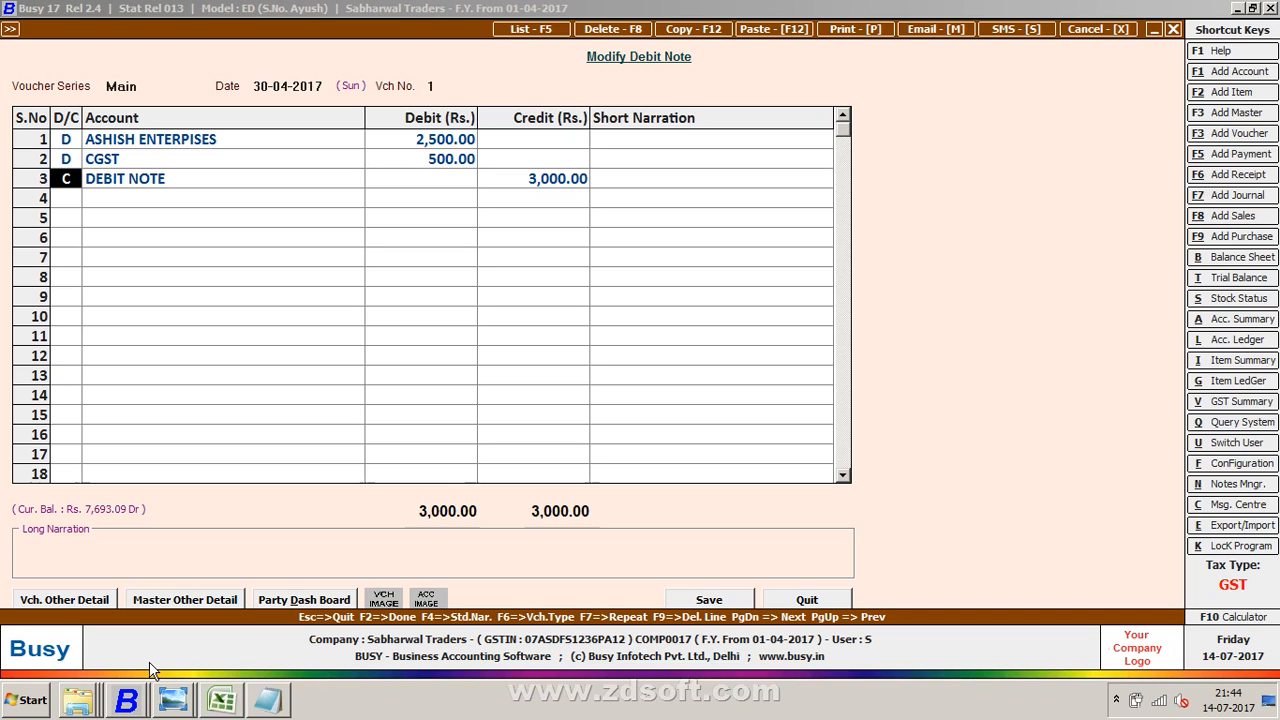
# - Insert a debit line for SGST with Rs. 500 above the DEBIT NOTE line
pyautogui.press('Insert')
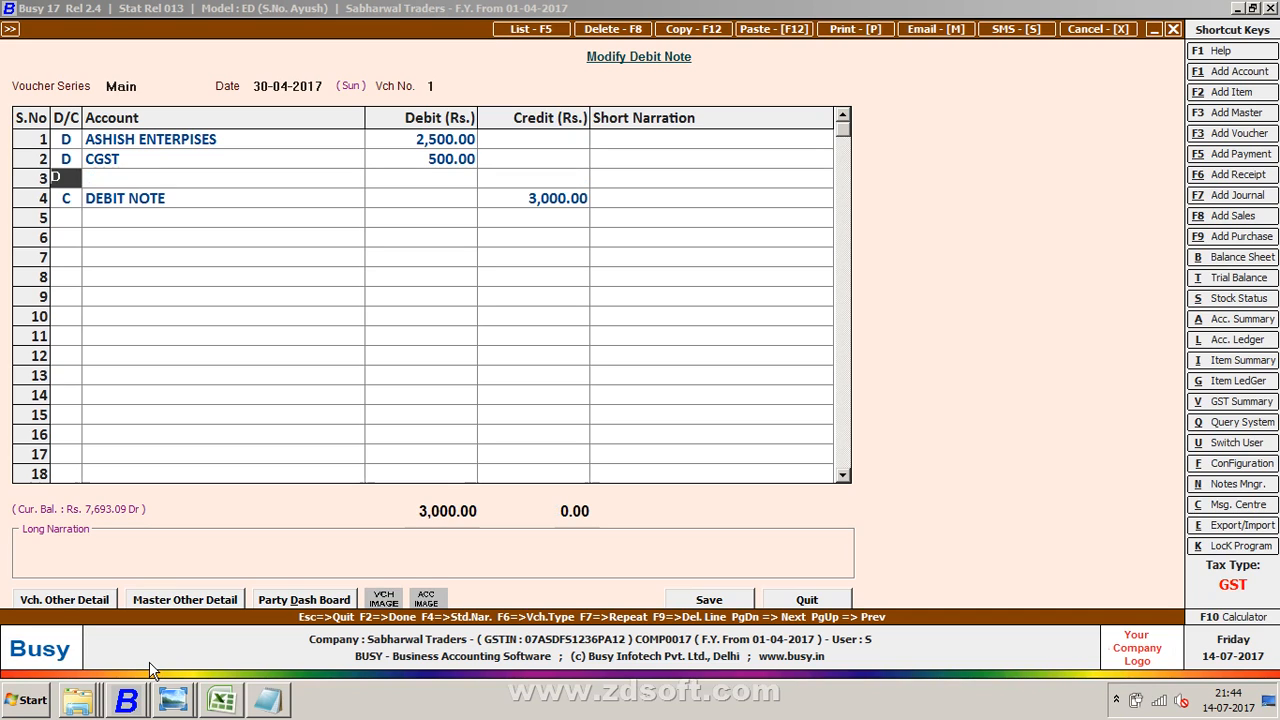
pyautogui.press('Return')
pyautogui.write('cS')
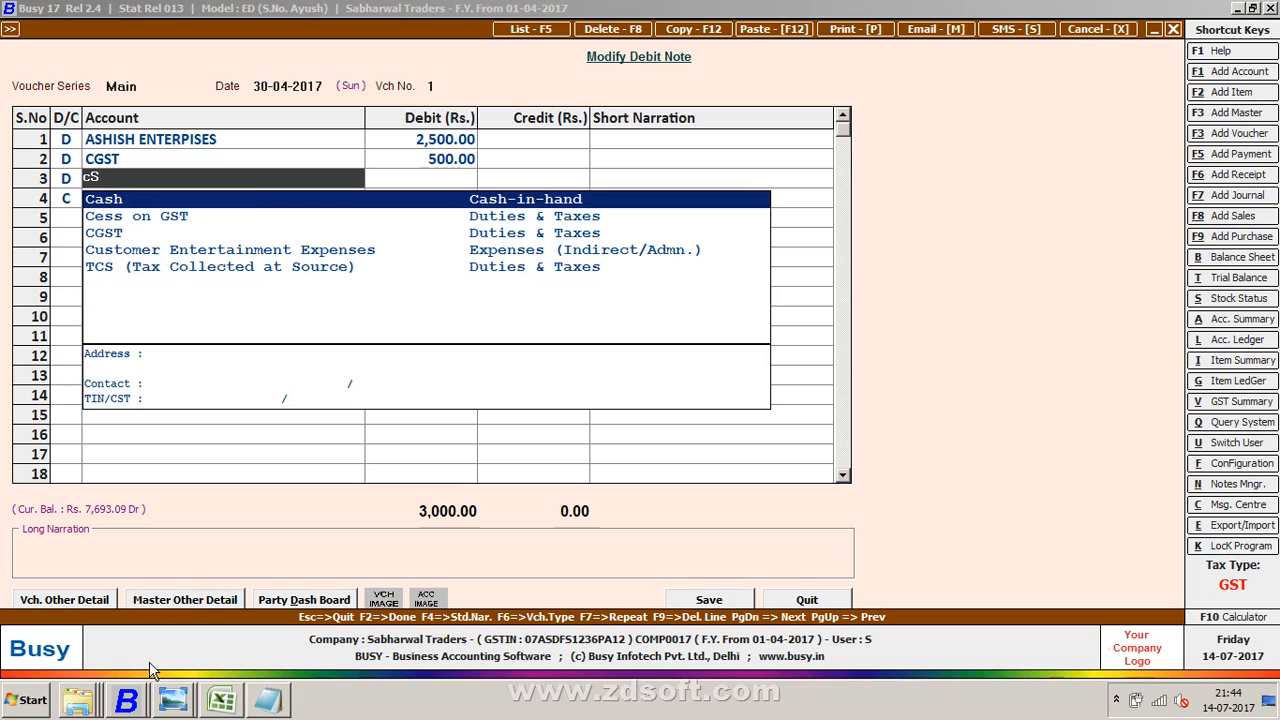
pyautogui.press('BackSpace')
pyautogui.press('BackSpace')
pyautogui.write('sg')
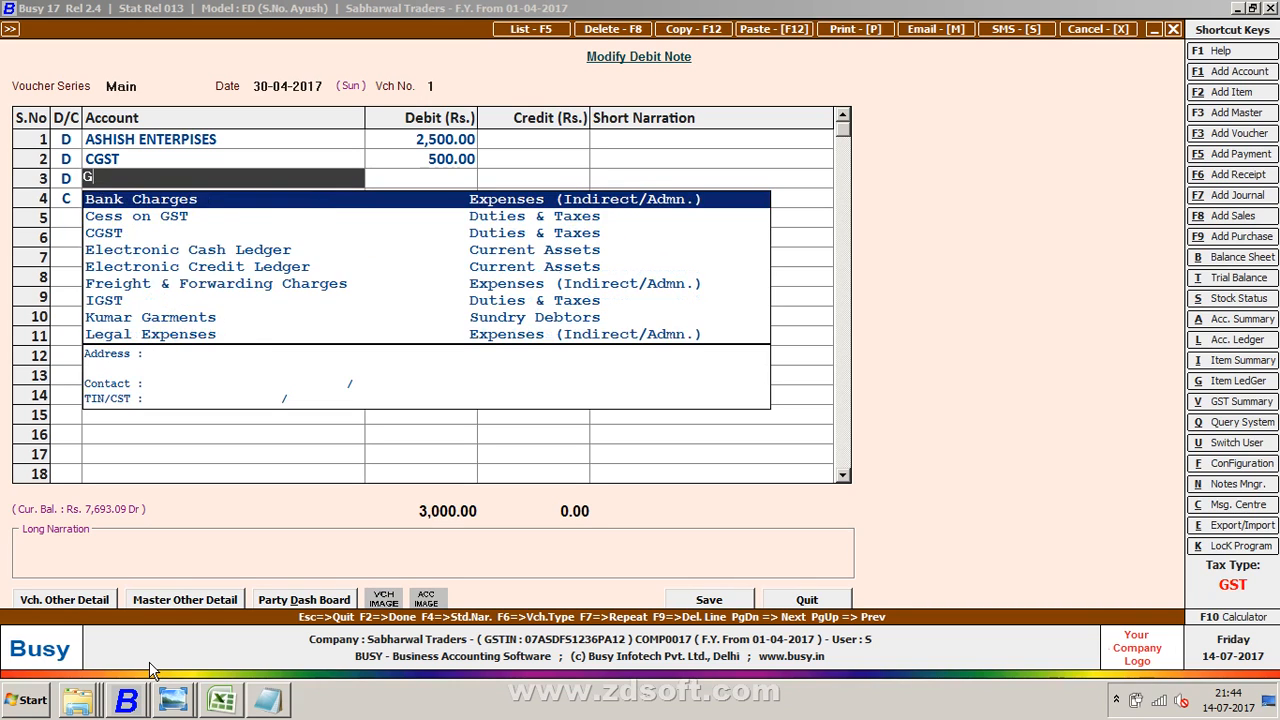
pyautogui.press('Return')
pyautogui.write('500')
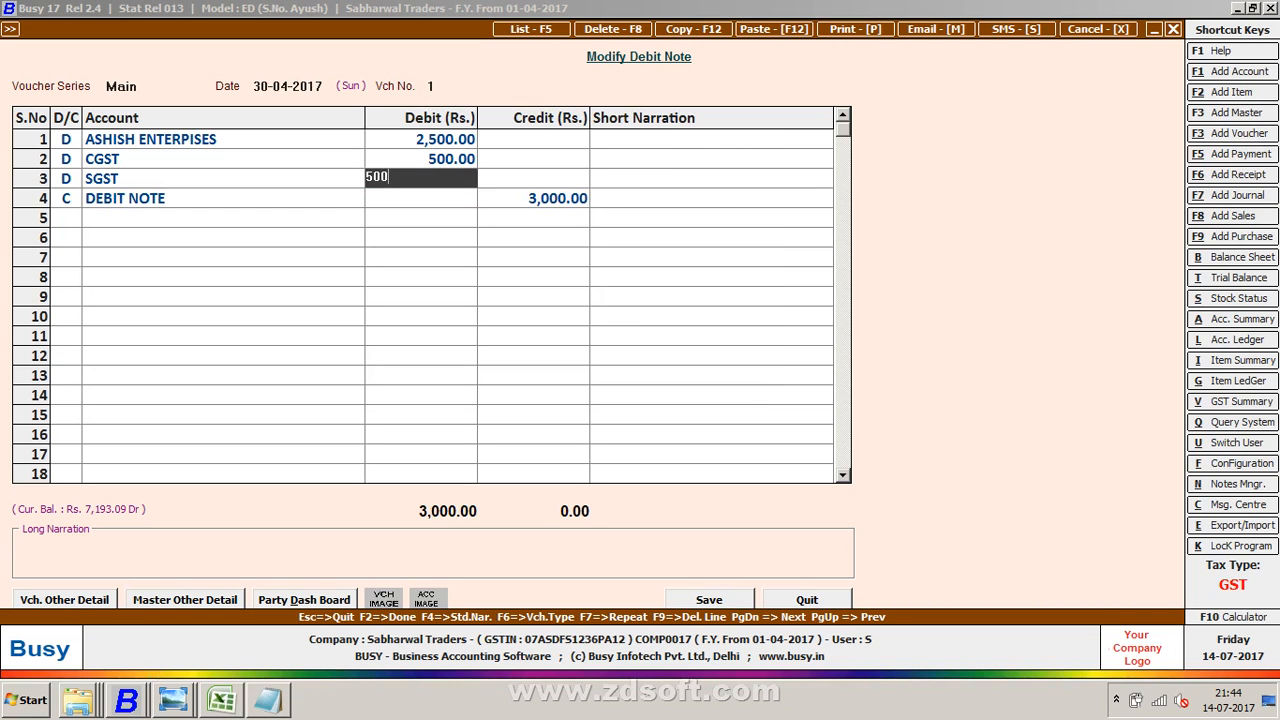
pyautogui.press('Return')
# - Accept the DEBIT NOTE credit of Rs. 3,500 and save the modified debit note
pyautogui.press('Return')
pyautogui.press('Return')
pyautogui.press('Return')
pyautogui.press('Return')
pyautogui.press('Return')
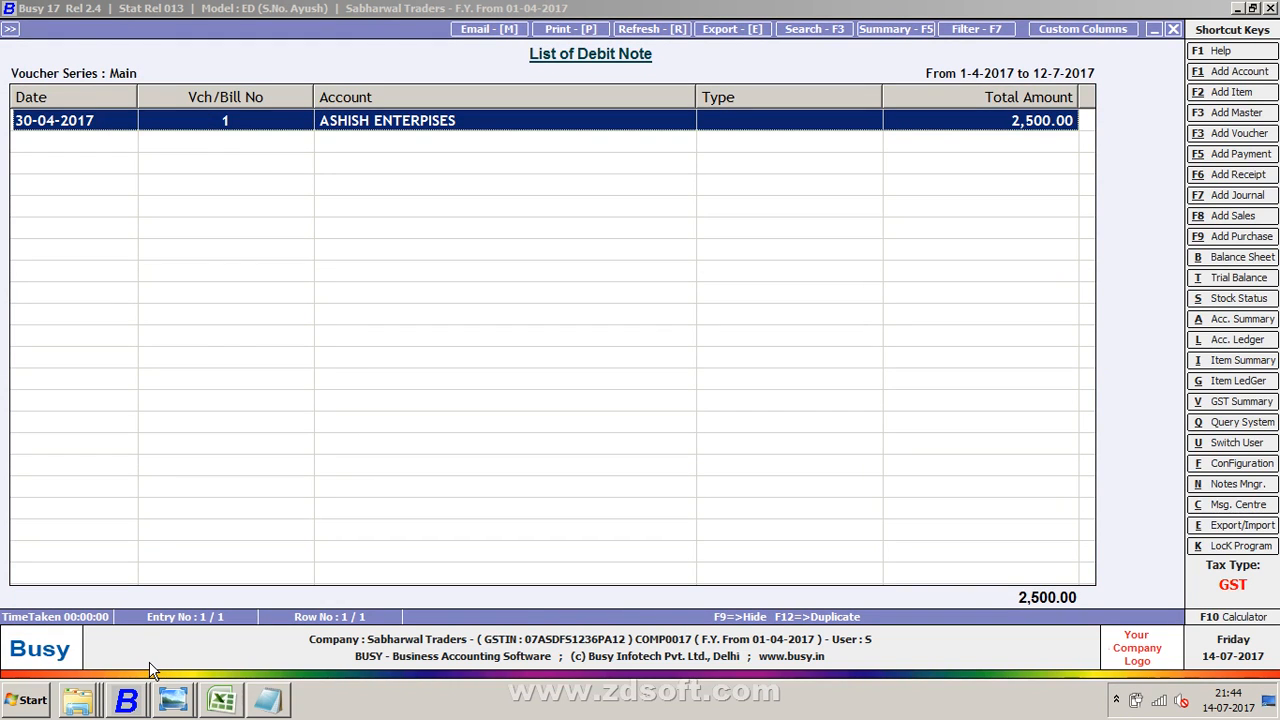
# - Reopen the ASHISH ENTERPISES debit note and review its header and its supplier, CGST and SGST debit lines
pyautogui.press('Return')
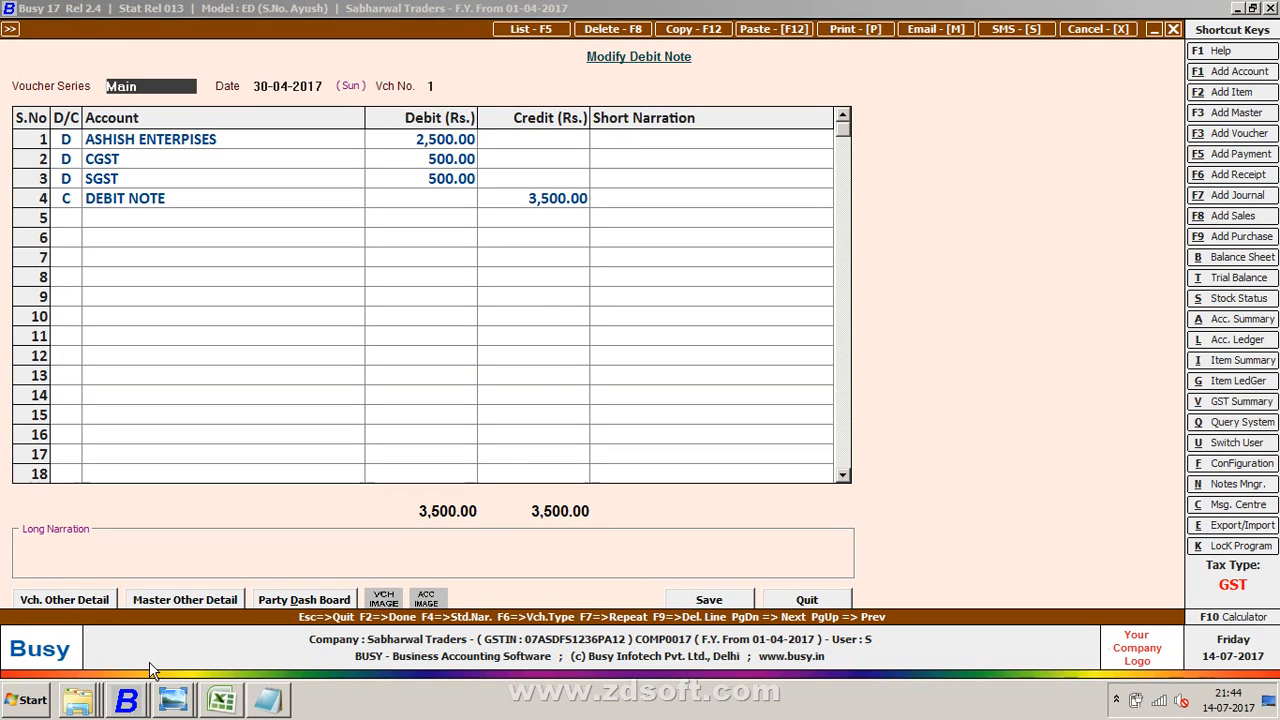
pyautogui.press('Return')
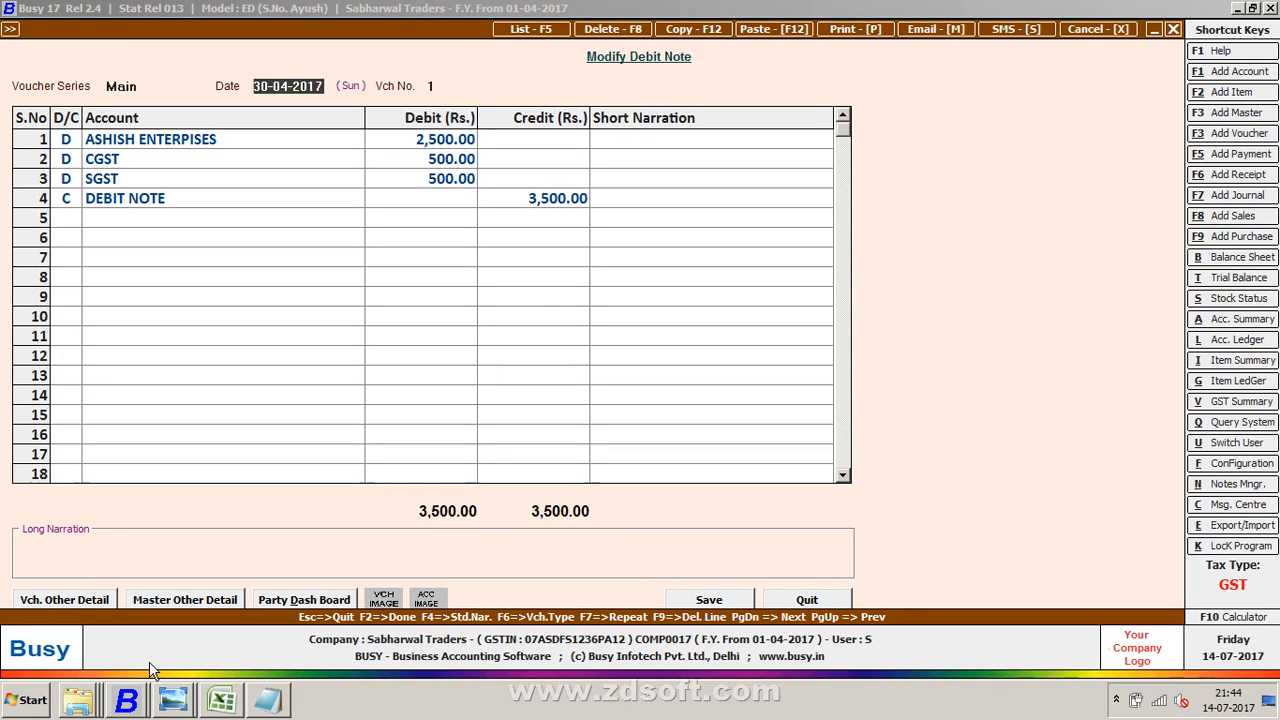
pyautogui.press('Return')
pyautogui.press('Return')
pyautogui.press('Return')
pyautogui.press('Return')
pyautogui.press('Return')
pyautogui.press('Return')
pyautogui.press('Return')
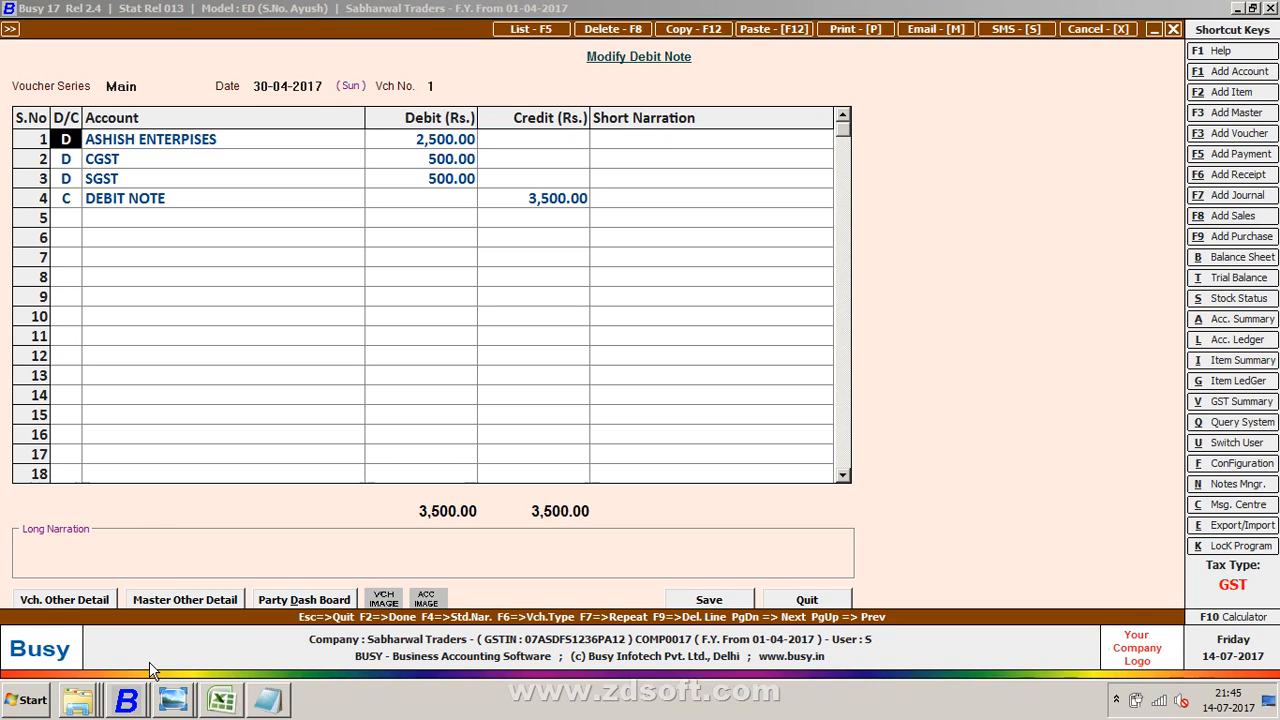
pyautogui.press('Return')
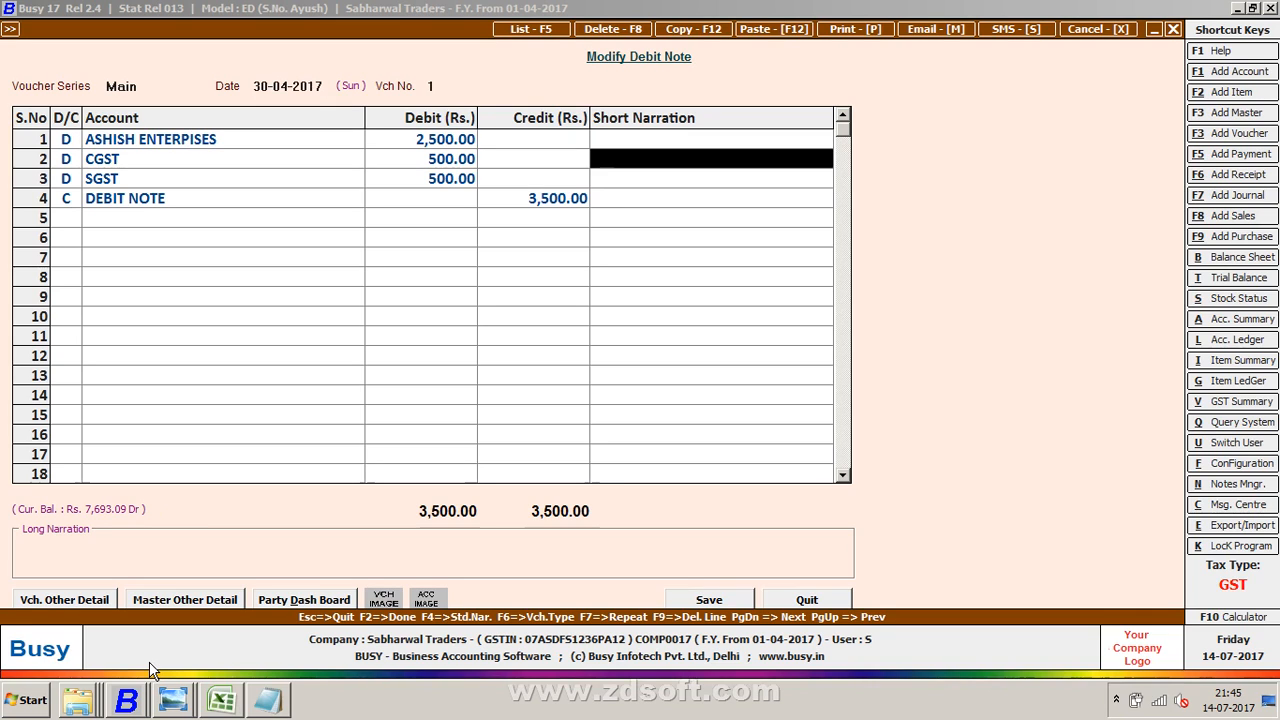
pyautogui.press('Return')
pyautogui.press('Return')
pyautogui.press('Return')
pyautogui.press('Return')
pyautogui.press('Return')
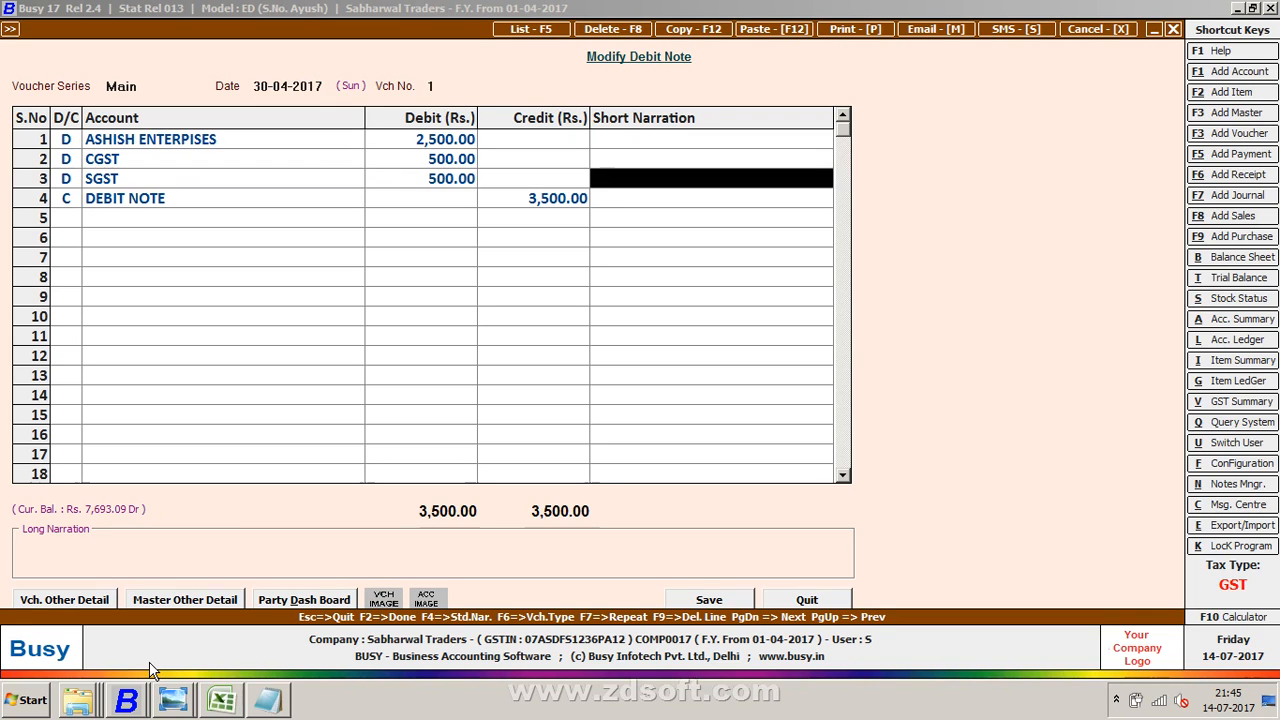
# - Calculate 50 × 100 in the built-in calculator and close it
pyautogui.press('F10')
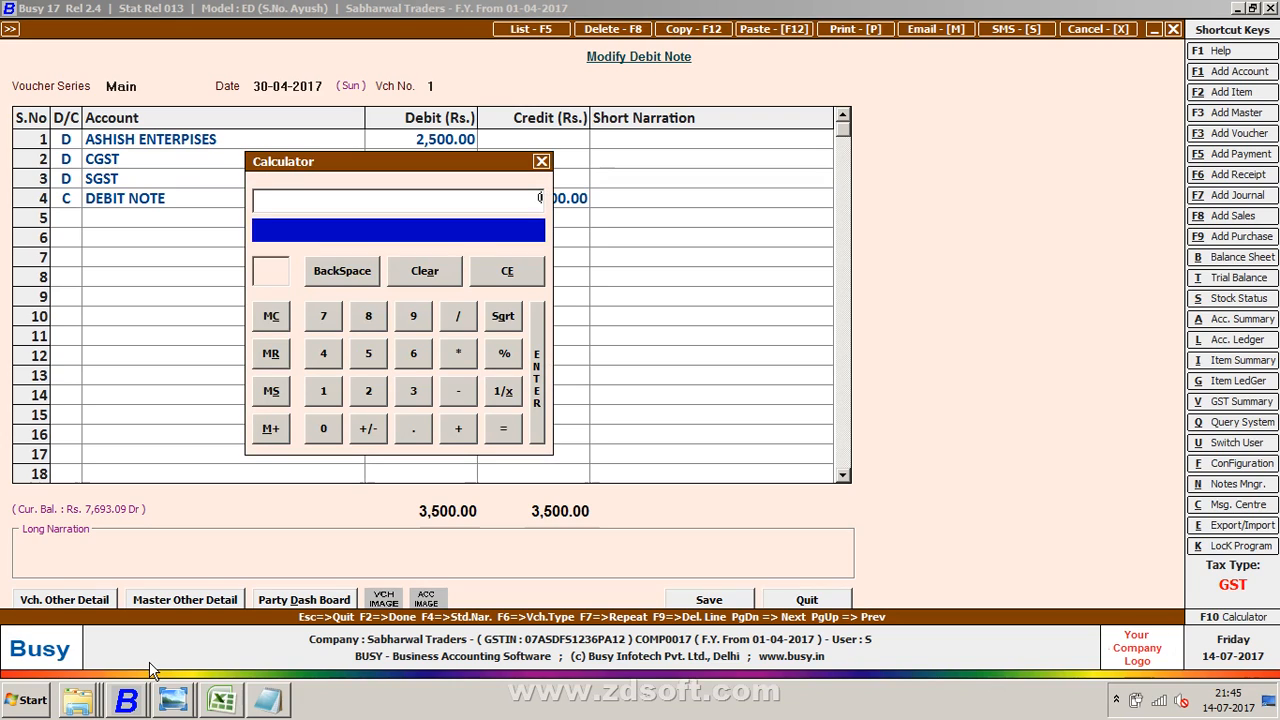
pyautogui.write('50*100')
pyautogui.press('Return')
pyautogui.write('*')
pyautogui.press('Escape')
# - Go through the remaining DEBIT NOTE line and save the voucher, returning to the list of debit notes
pyautogui.press('Return')
pyautogui.press('Return')
pyautogui.press('Return')
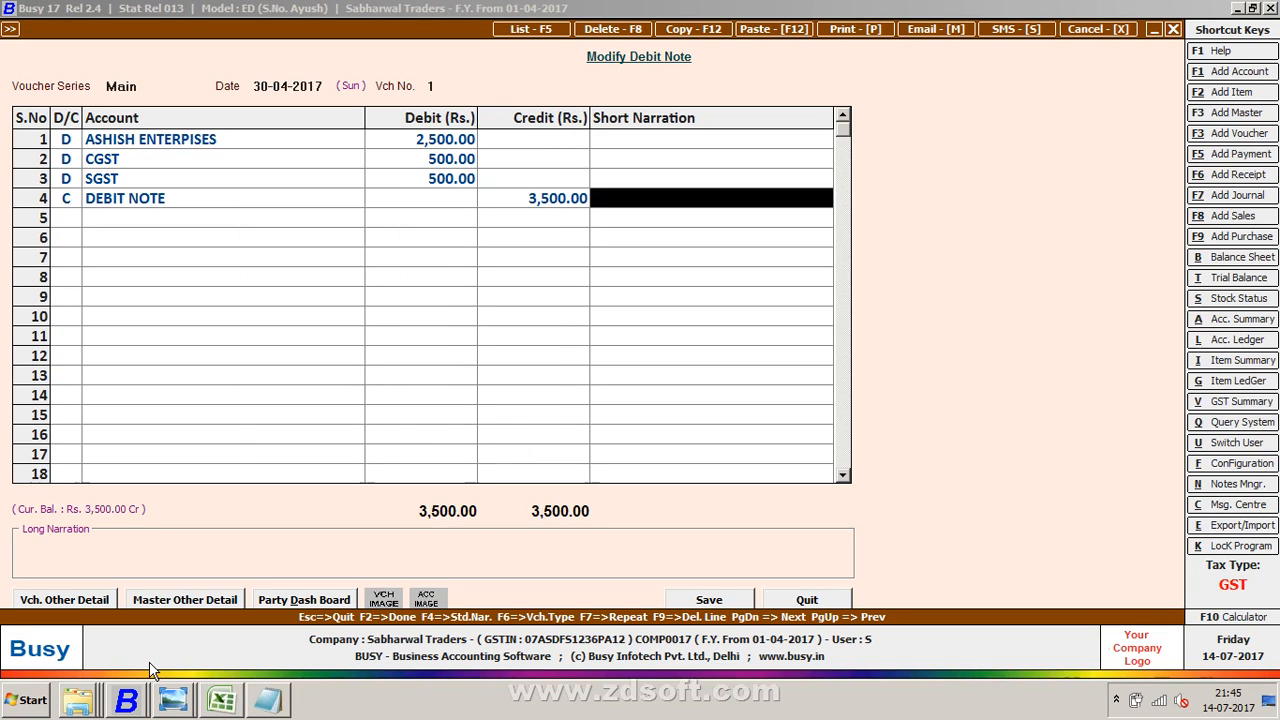
pyautogui.press('Return')
pyautogui.press('Return')
pyautogui.press('Return')
pyautogui.press('Return')
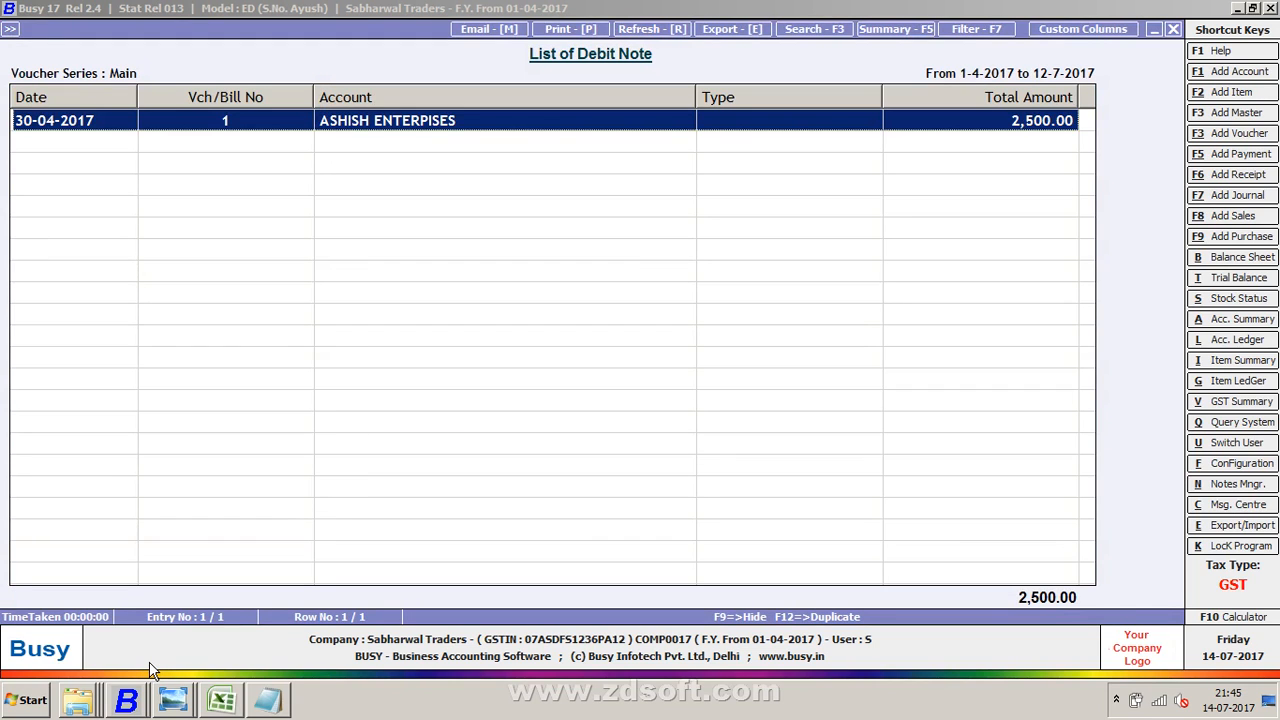
# - Close the list of debit notes and start a new credit note in the Main series dated 01-04-2017
pyautogui.press('Escape')
pyautogui.press('Escape')
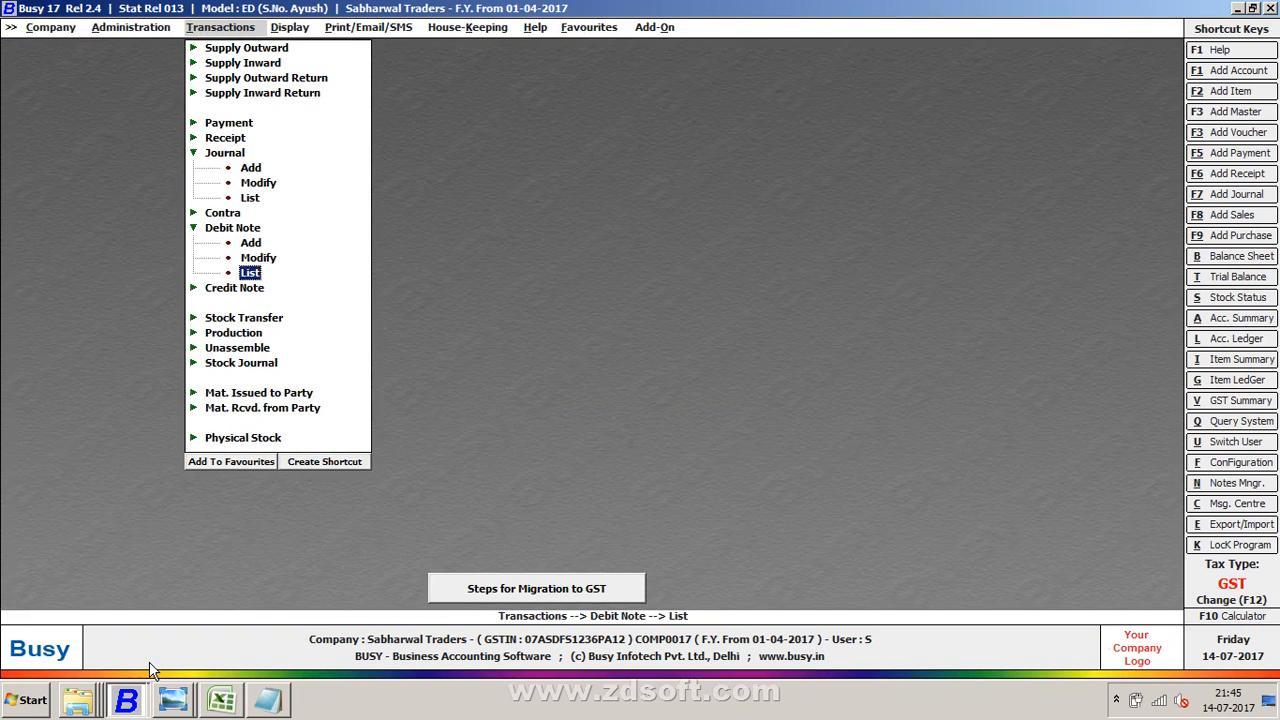
pyautogui.press('Escape')
pyautogui.press('Down')
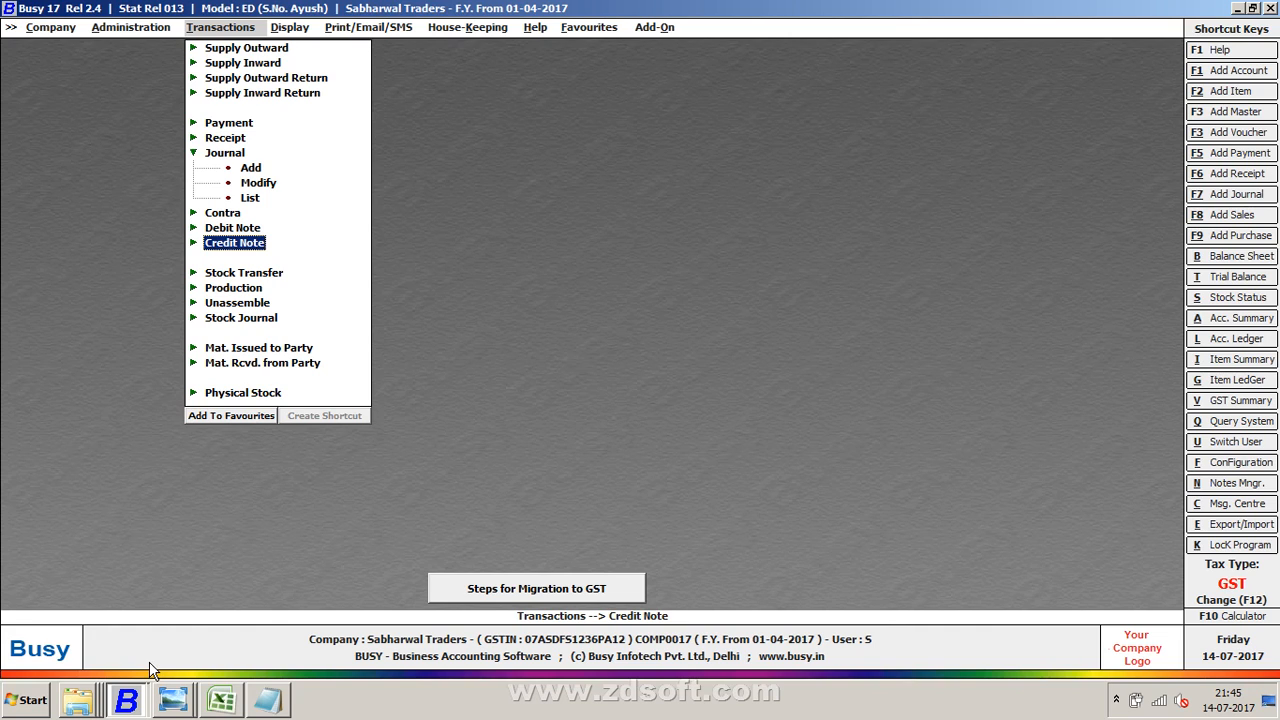
pyautogui.press('Return')
pyautogui.press('Return')
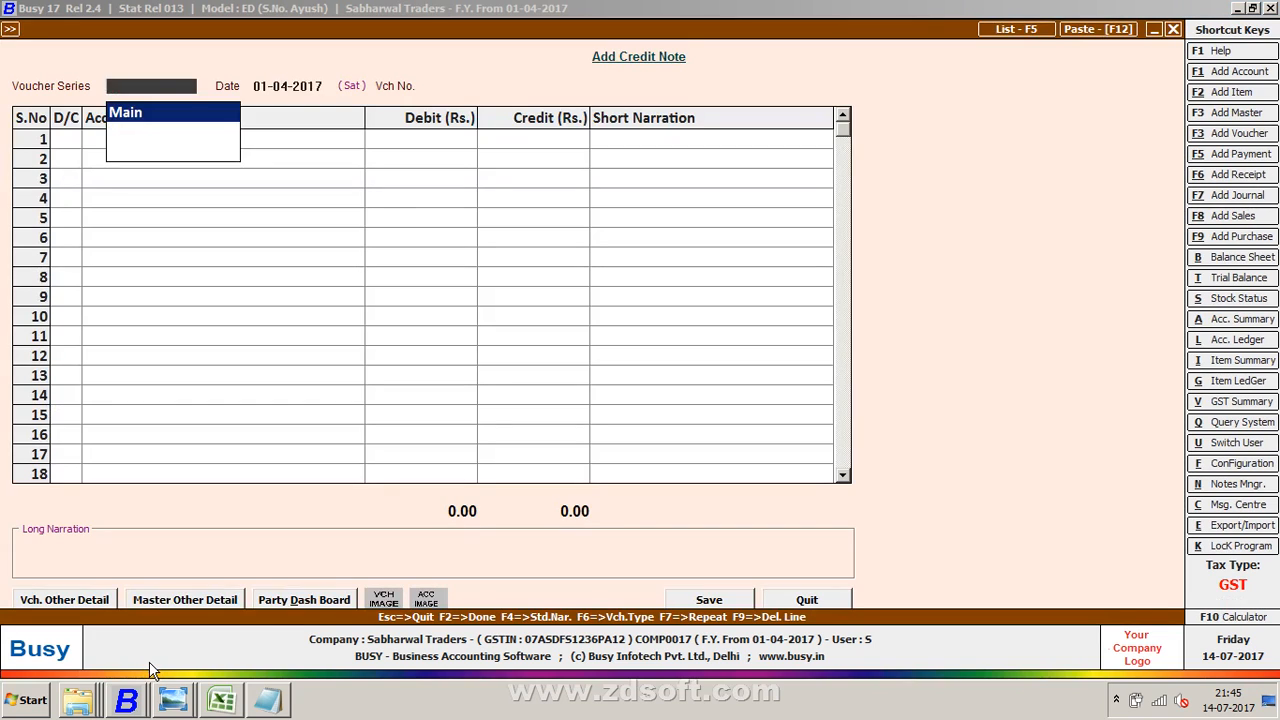
pyautogui.press('Return')
pyautogui.press('Return')
pyautogui.press('Return')
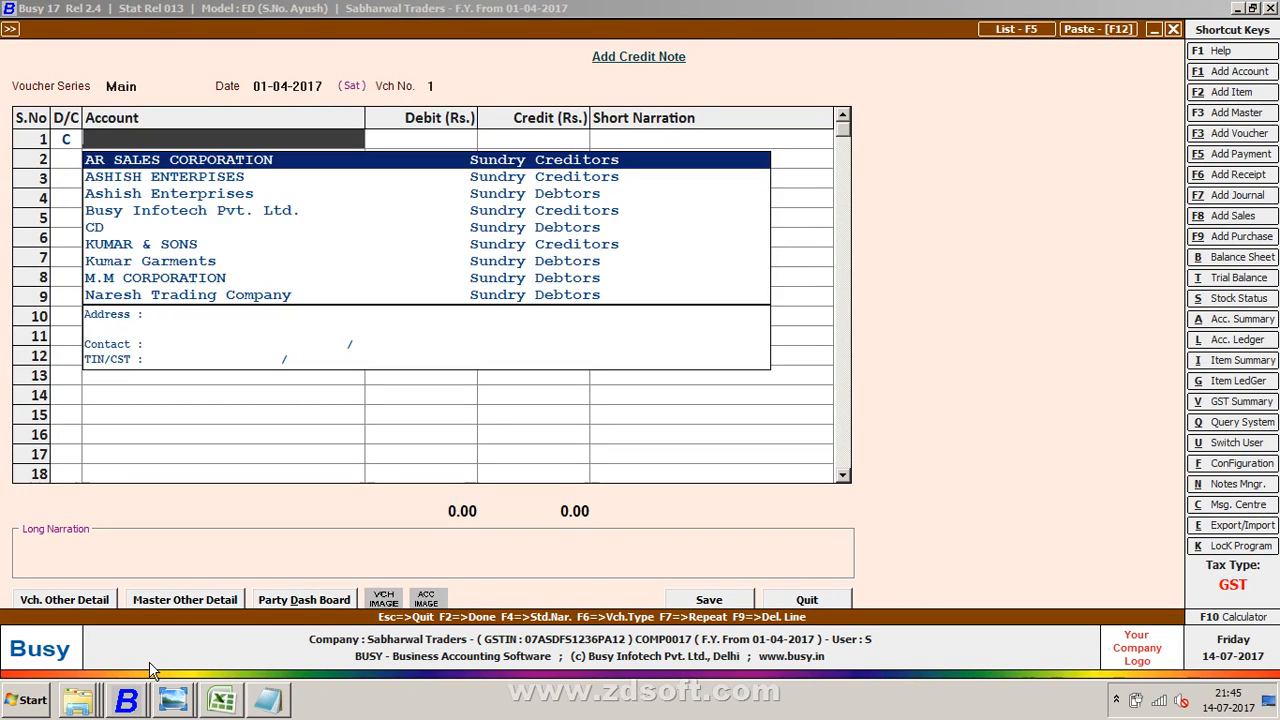
# - Credit the ASHISH ENTERPISES account with Rs. 10,000 on the first line of the credit note
pyautogui.press('Down')
pyautogui.press('Return')
pyautogui.write('10000')
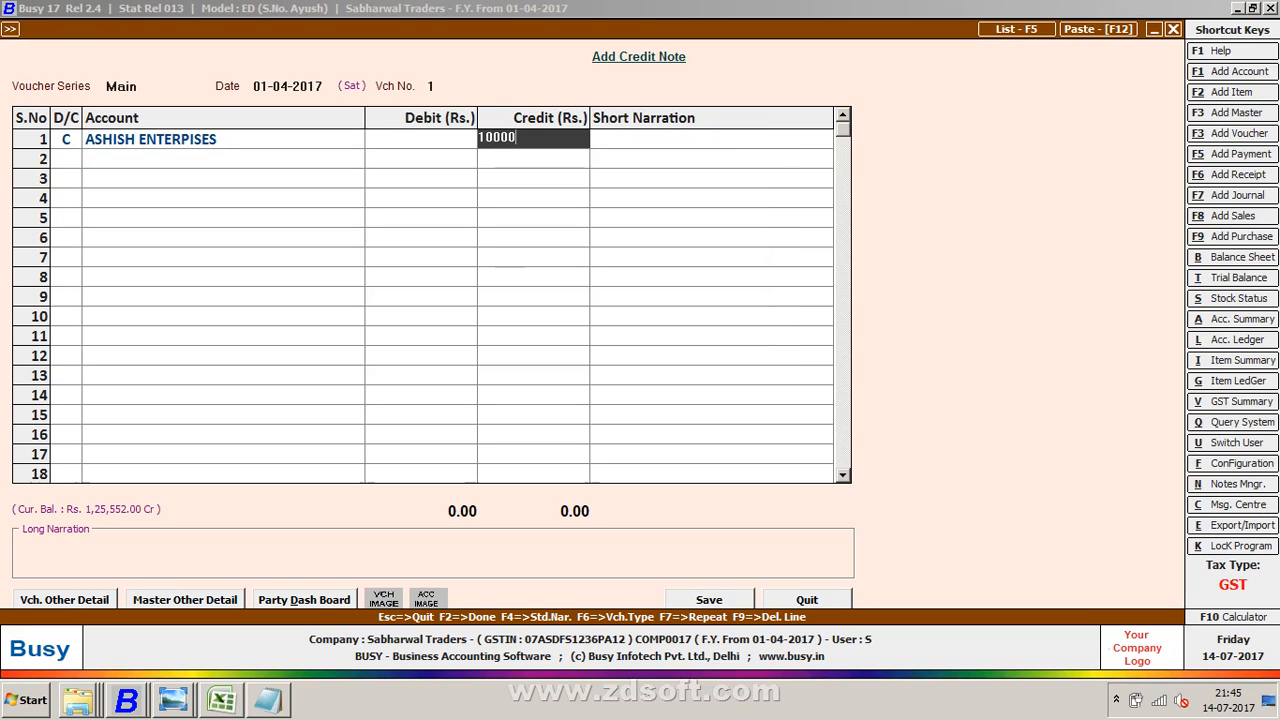
pyautogui.press('Return')
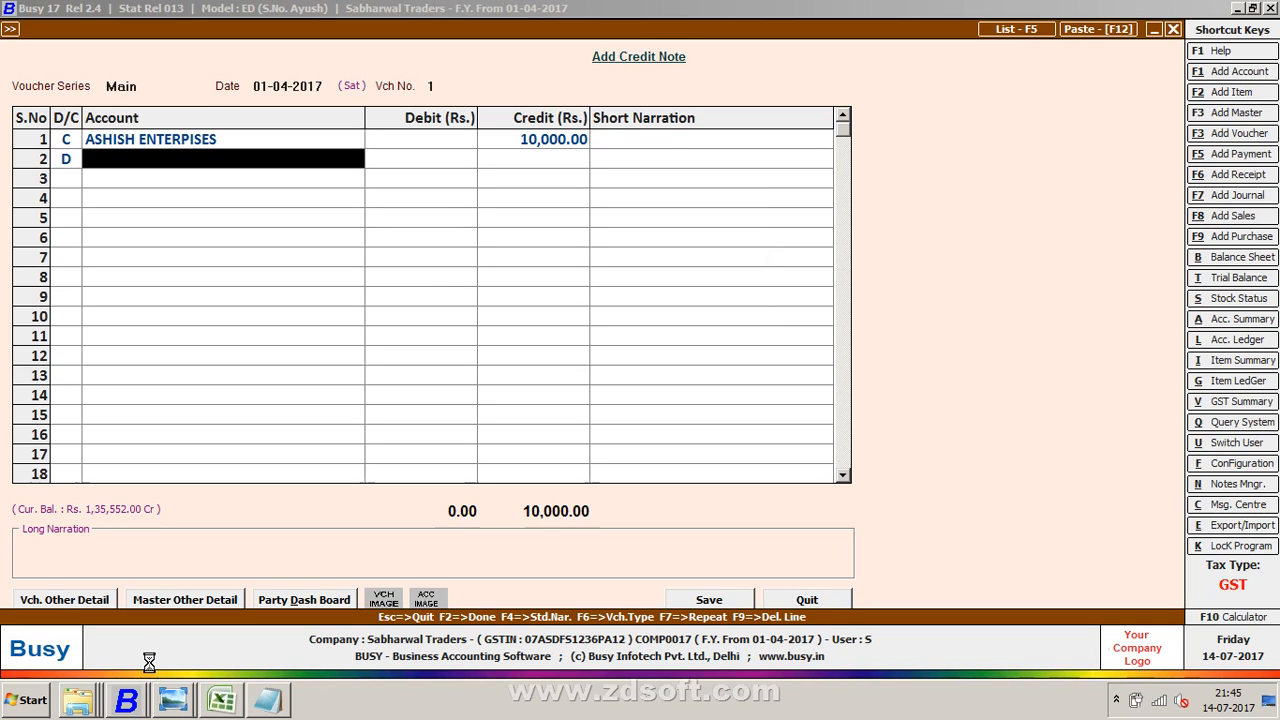
# - Create an account named CREDIT NOTE in the Sale group and use it for the Rs. 10,000 debit on the second line
pyautogui.press('F3')
pyautogui.write('CREDIT NOTED')
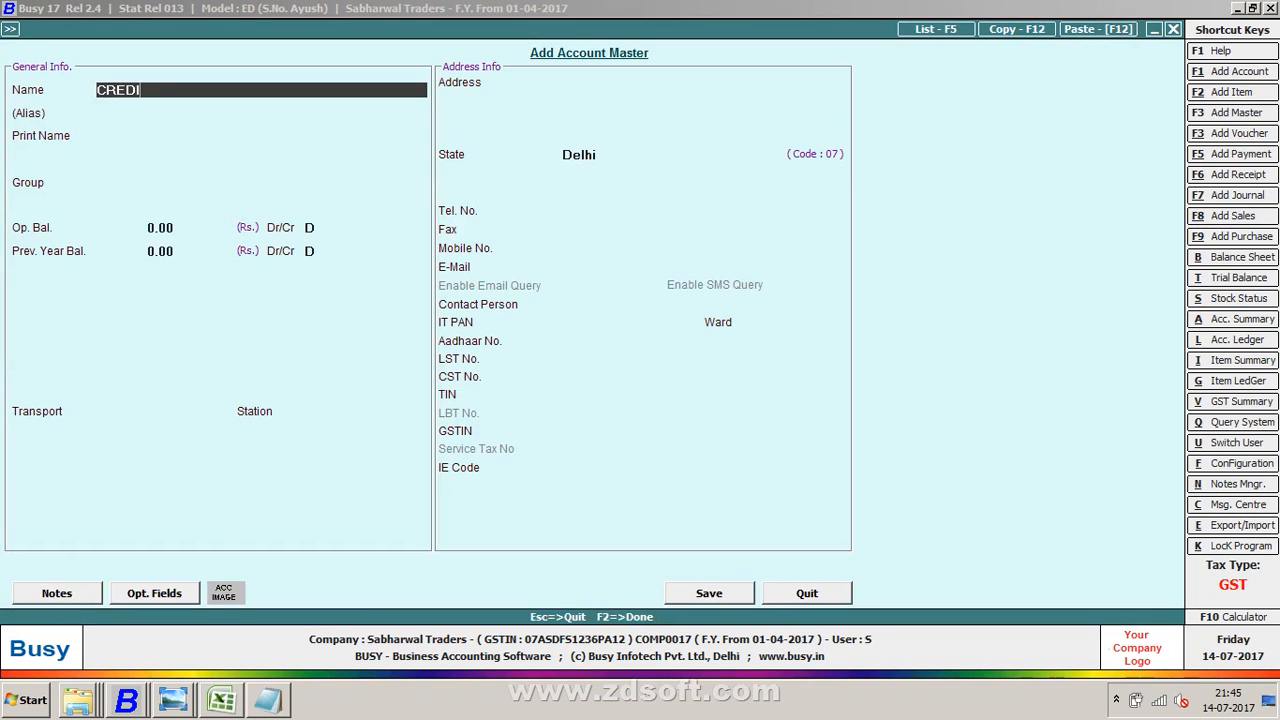
pyautogui.press('BackSpace')
pyautogui.press('Return')
pyautogui.press('Return')
pyautogui.press('Return')
pyautogui.write('SAL')
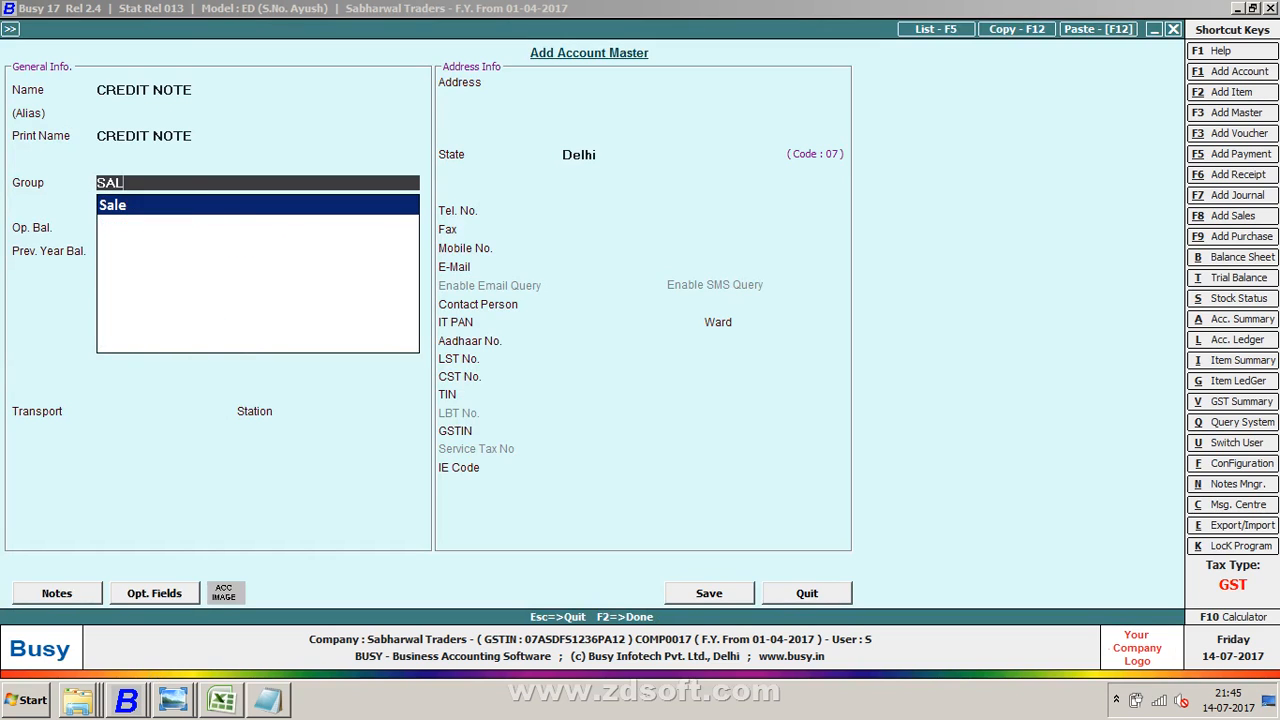
pyautogui.press('Return')
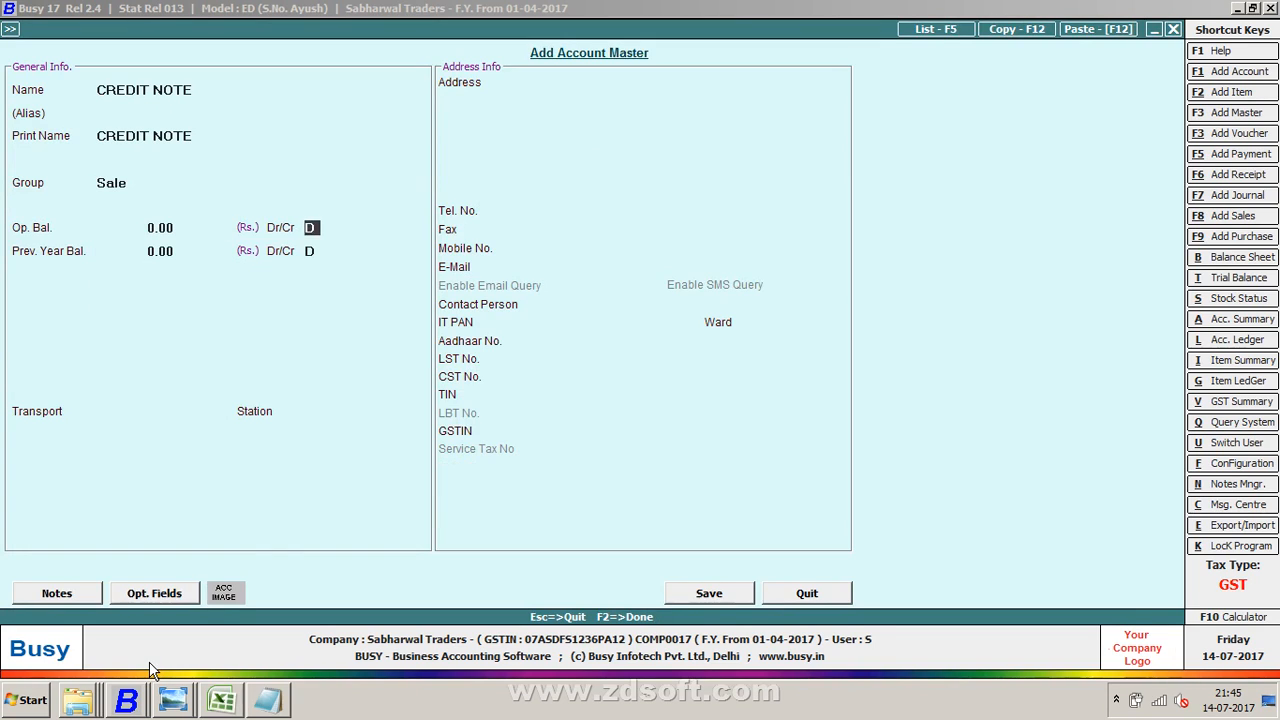
pyautogui.press('Return')
pyautogui.press('Return')
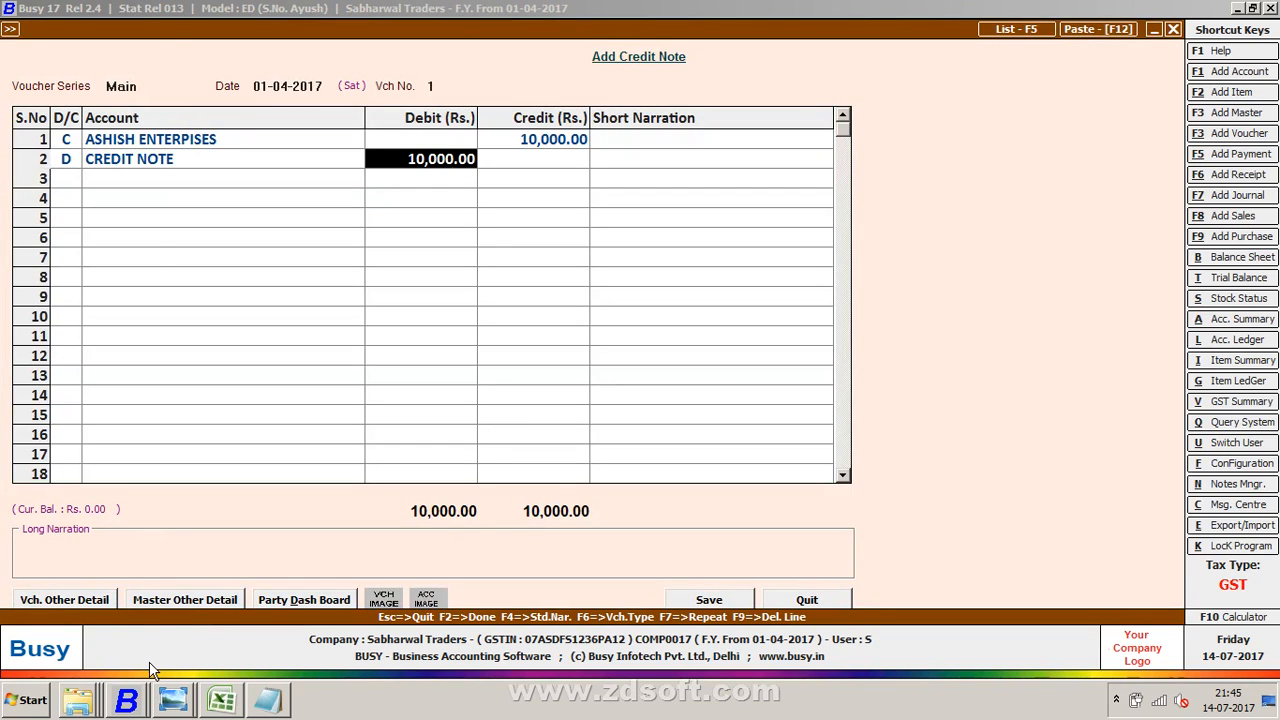
pyautogui.press('super+d')
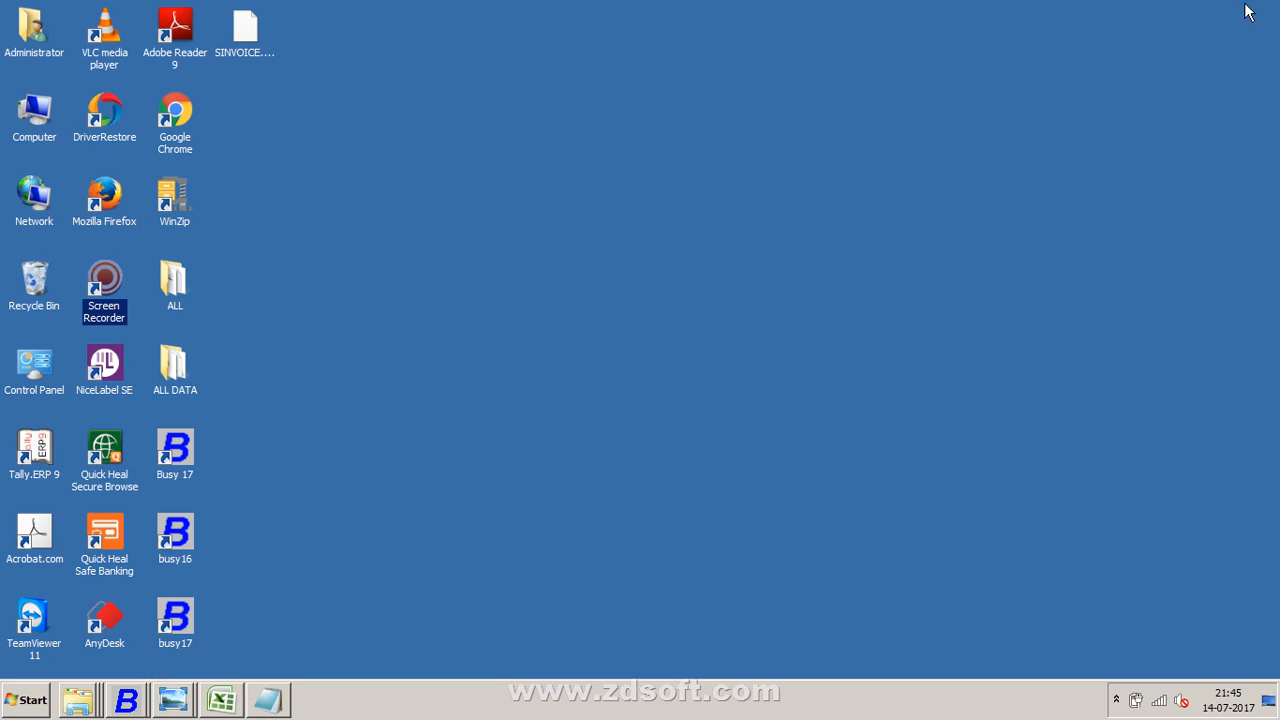
pyautogui.click(1116, 699)
pyautogui.click(1113, 620)
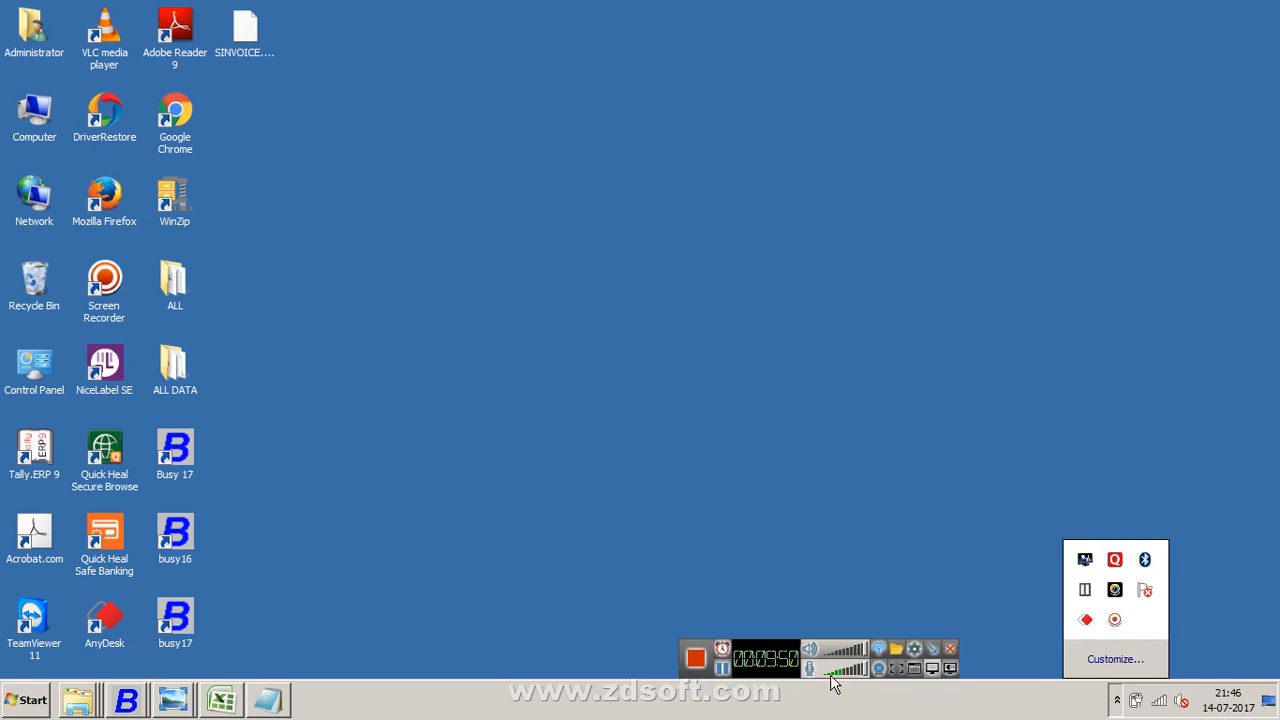